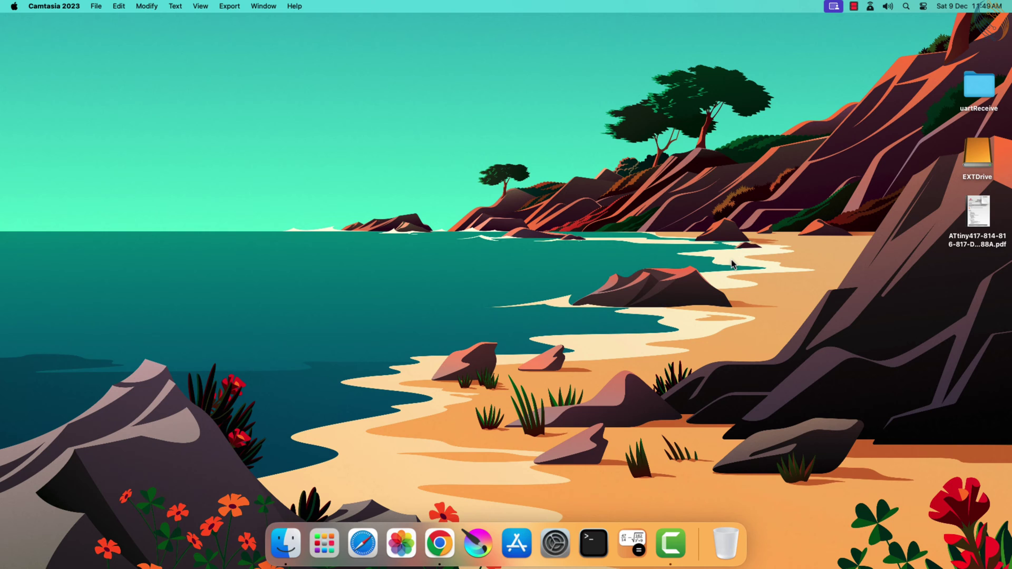
Step: Open the ATtiny417/814/816/817 datasheet, maximised, at section 26 TWI - Two-Wire Interface
double_click(979, 226)
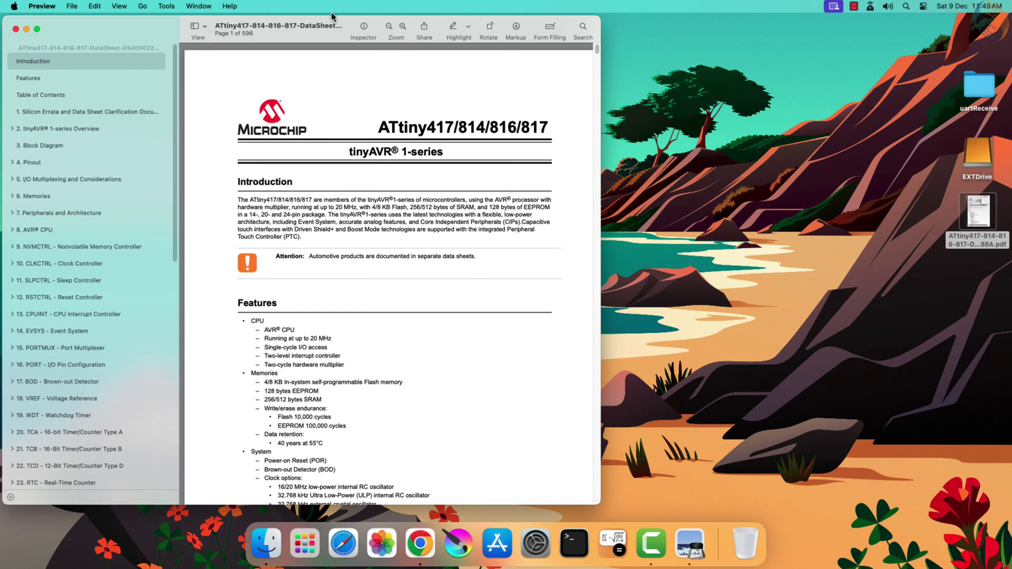
double_click(332, 29)
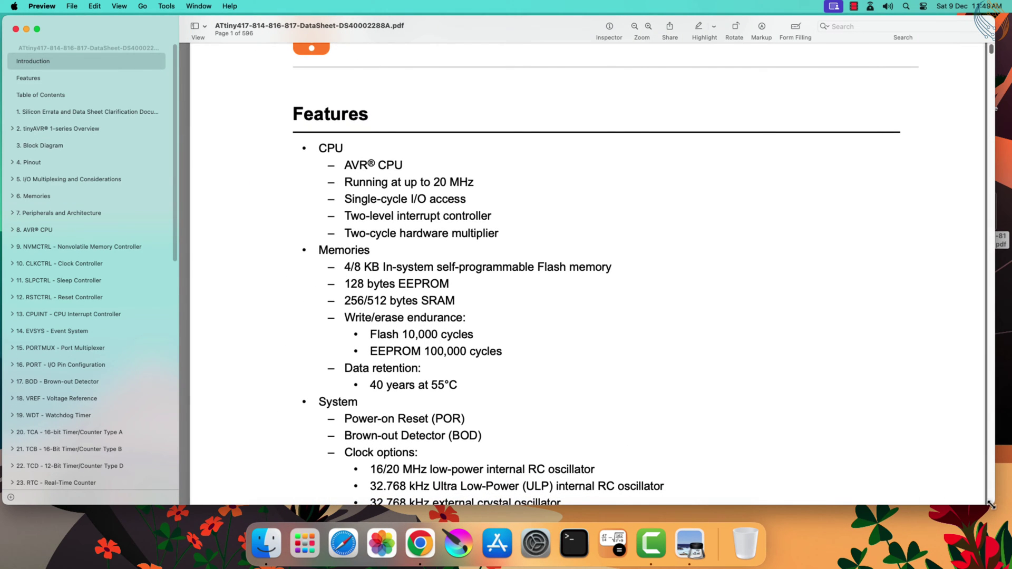
drag(990, 505, 1005, 520)
scroll(466, 265, up, 4)
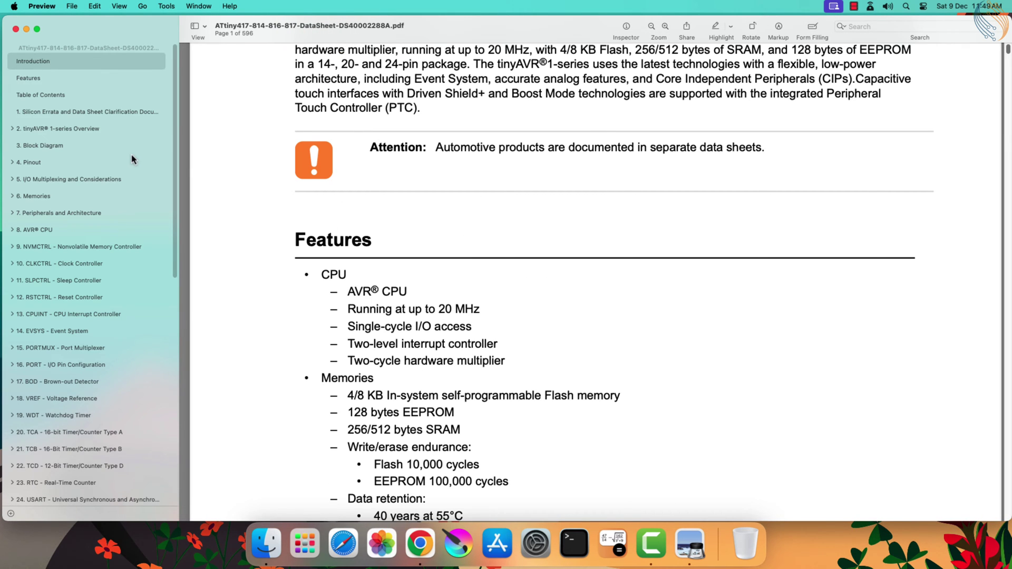
scroll(91, 277, down, 3)
scroll(89, 275, down, 2)
scroll(89, 276, down, 1)
scroll(90, 279, down, 1)
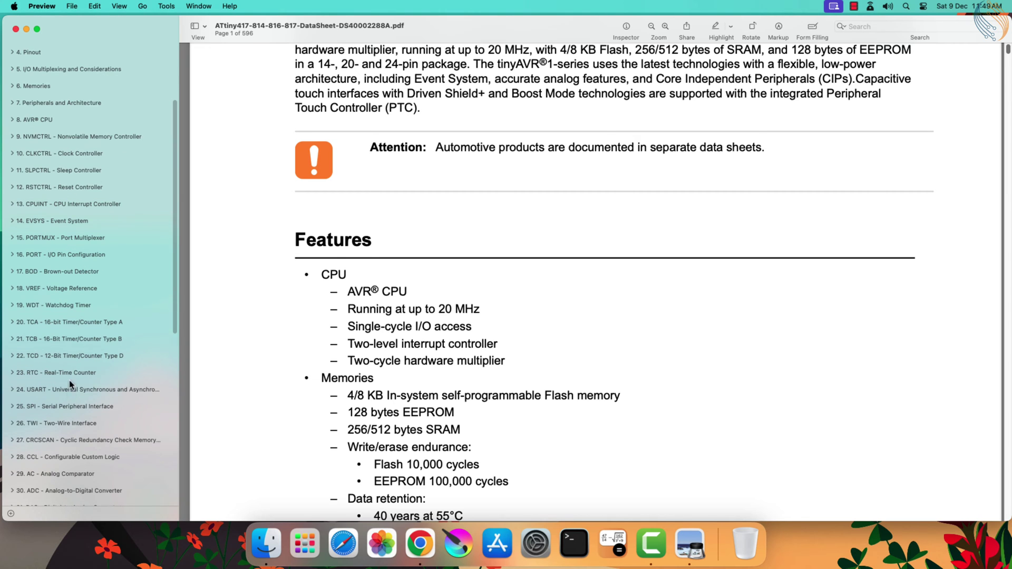
click(65, 425)
drag(295, 181, 522, 179)
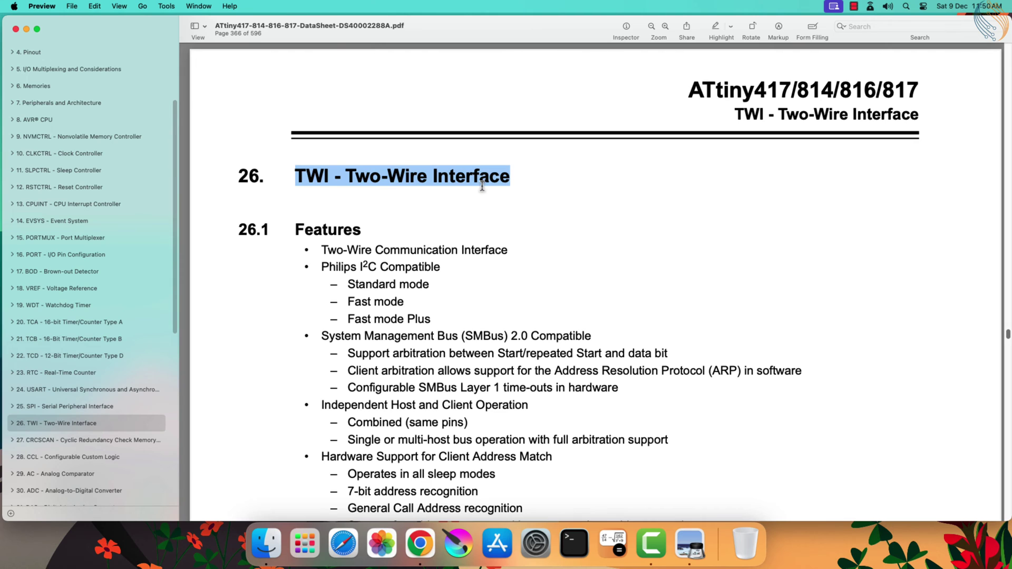
scroll(482, 185, down, 3)
scroll(481, 185, down, 2)
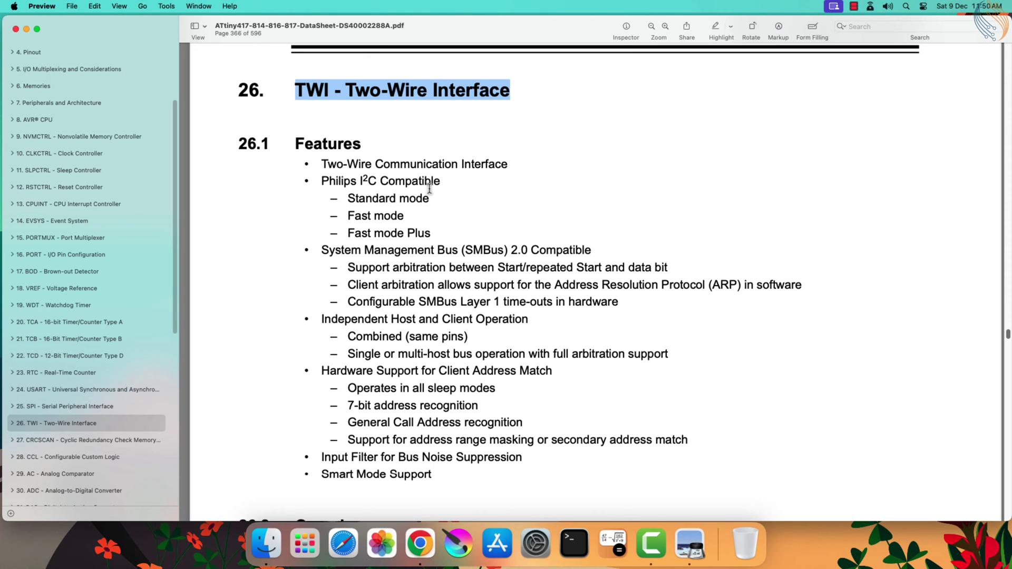
scroll(436, 188, down, 1)
drag(357, 191, 429, 192)
Step: Highlight the Fast mode Plus and 7-bit address features and the SCL signal row
mouse_move(368, 208)
mouse_down()
mouse_move(405, 209)
mouse_move(432, 227)
mouse_up()
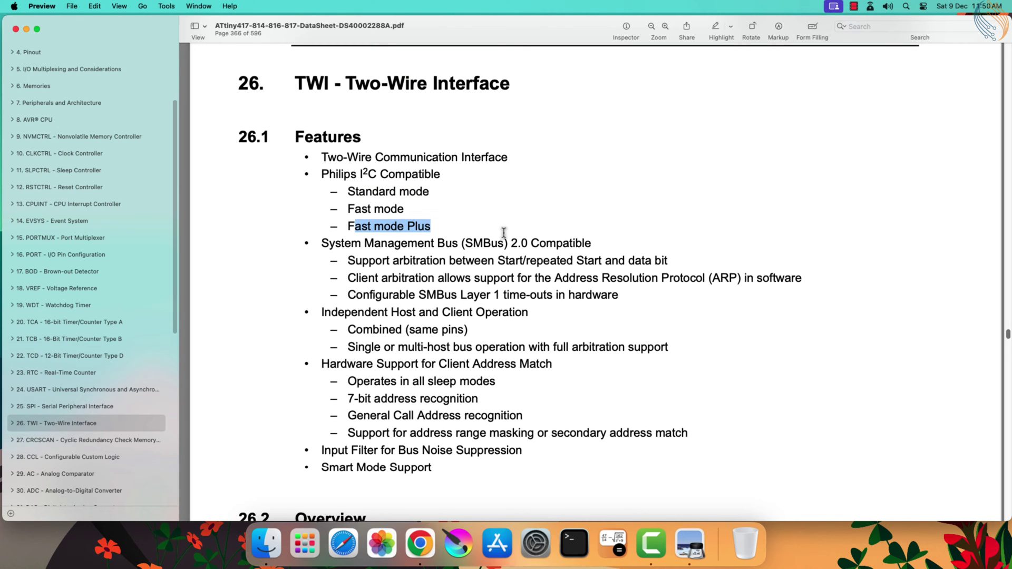
scroll(503, 231, down, 2)
drag(371, 249, 531, 249)
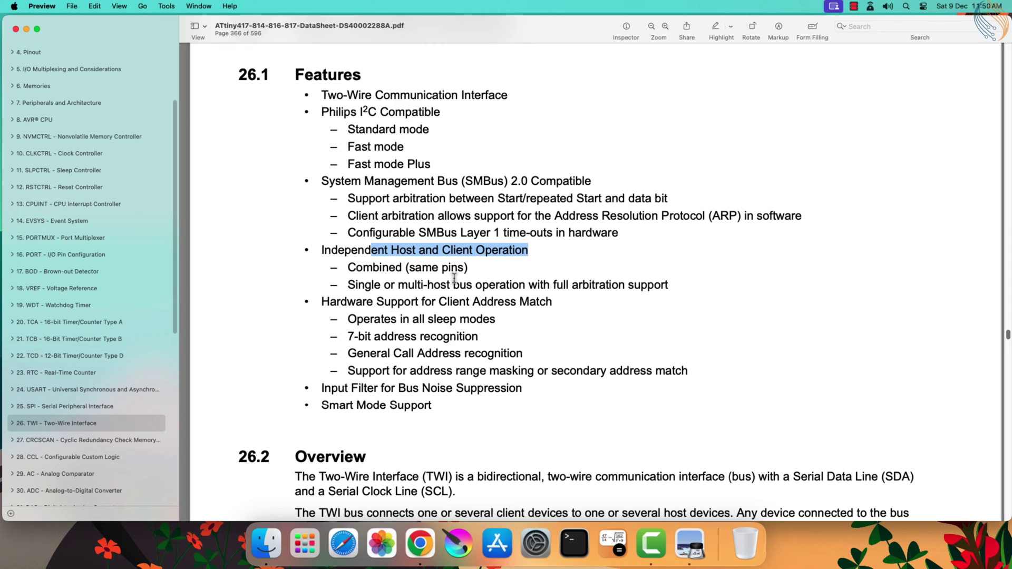
scroll(455, 297, down, 1)
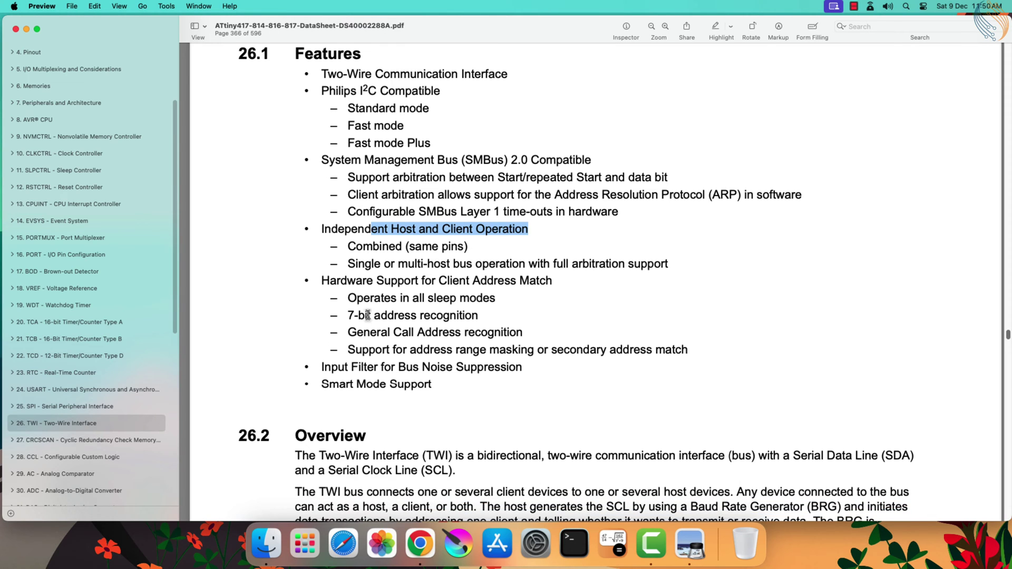
drag(358, 314, 491, 315)
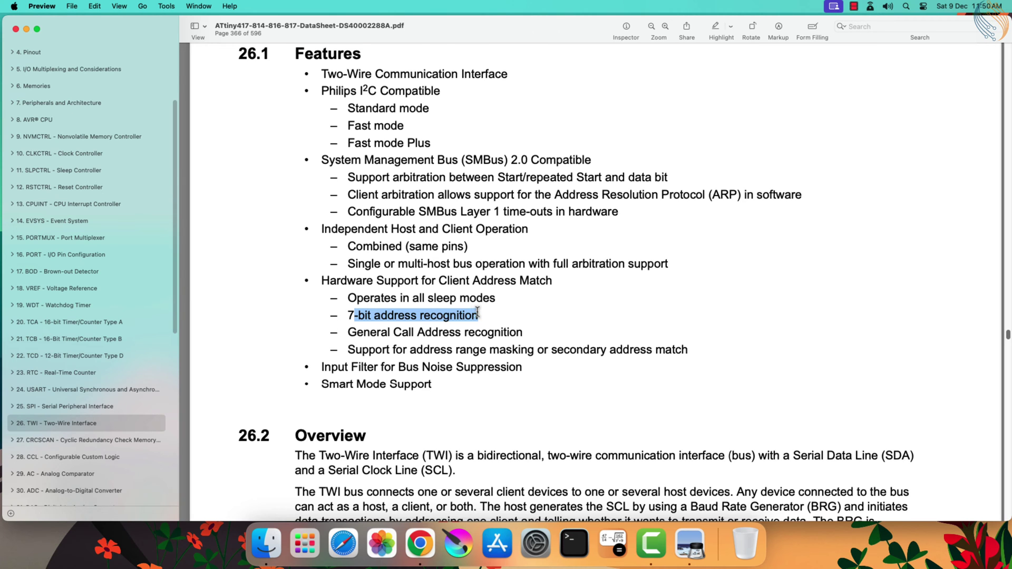
scroll(475, 311, down, 5)
scroll(474, 311, down, 5)
scroll(475, 311, down, 3)
scroll(474, 311, down, 5)
scroll(475, 310, down, 4)
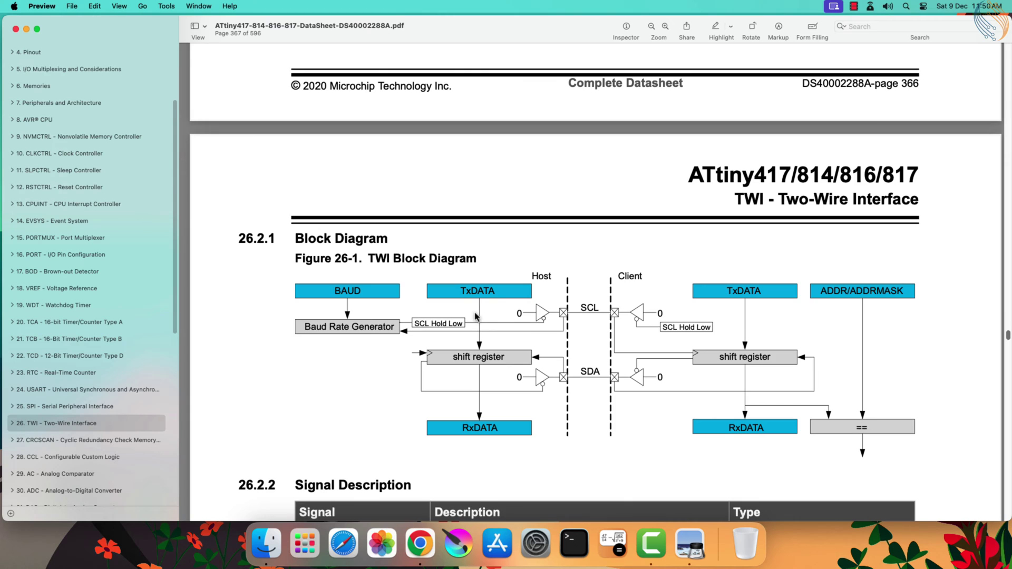
scroll(475, 316, down, 5)
scroll(475, 316, down, 1)
drag(300, 380, 548, 383)
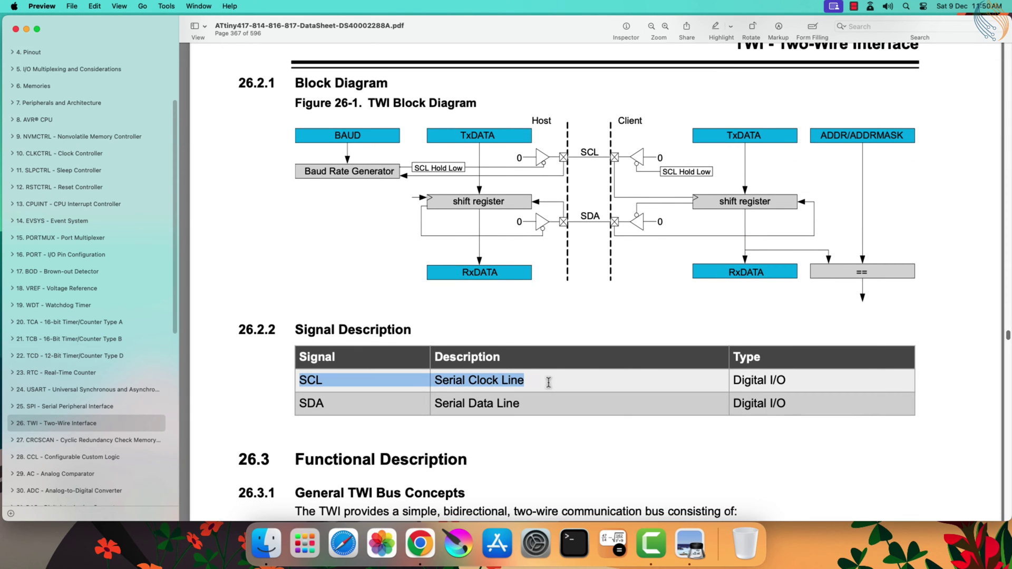
drag(300, 403, 521, 404)
scroll(549, 376, down, 3)
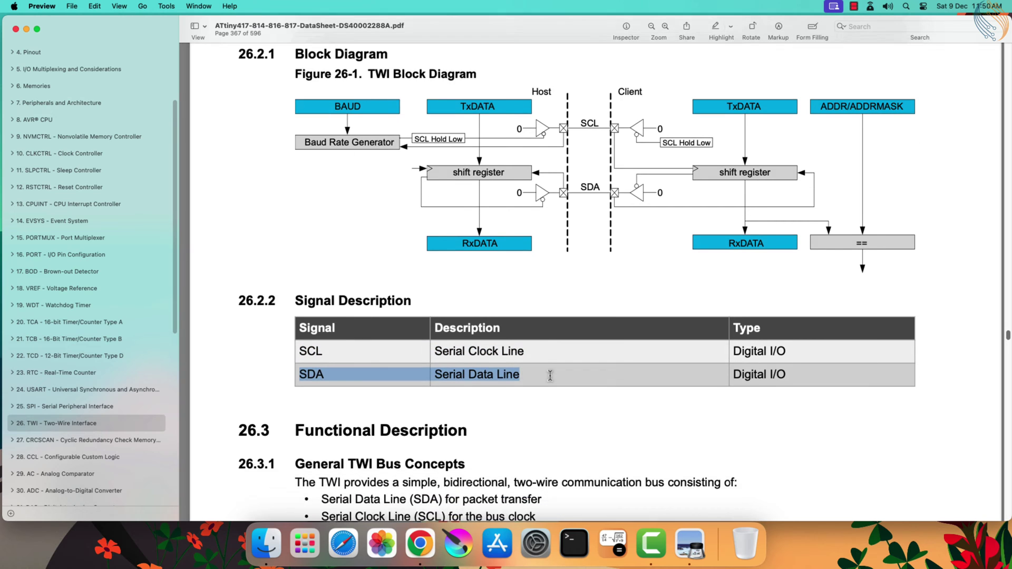
scroll(549, 376, down, 5)
scroll(550, 376, down, 5)
scroll(549, 378, down, 5)
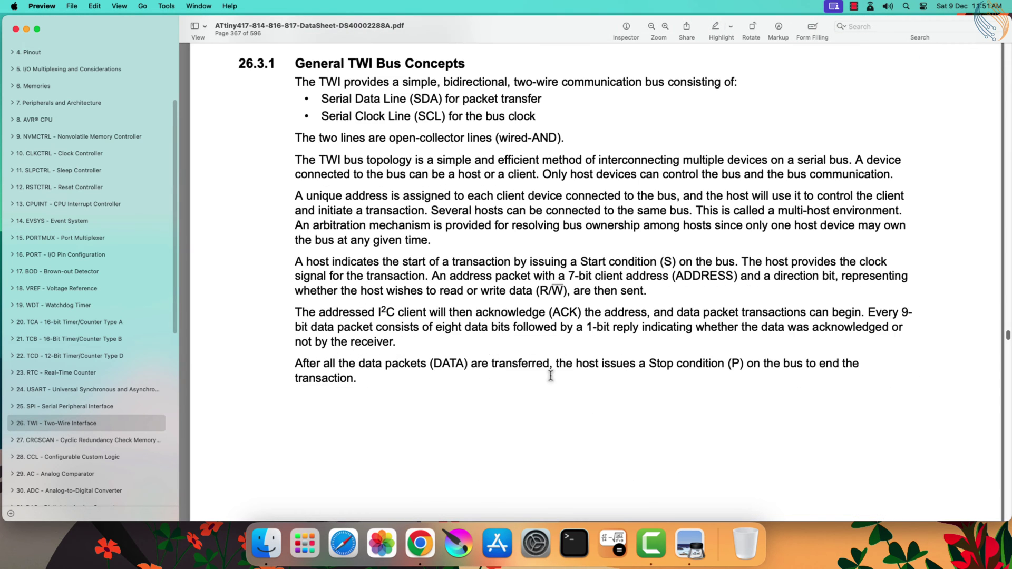
scroll(552, 382, down, 5)
scroll(552, 382, down, 5)
scroll(552, 382, down, 3)
scroll(553, 381, down, 3)
scroll(514, 316, down, 3)
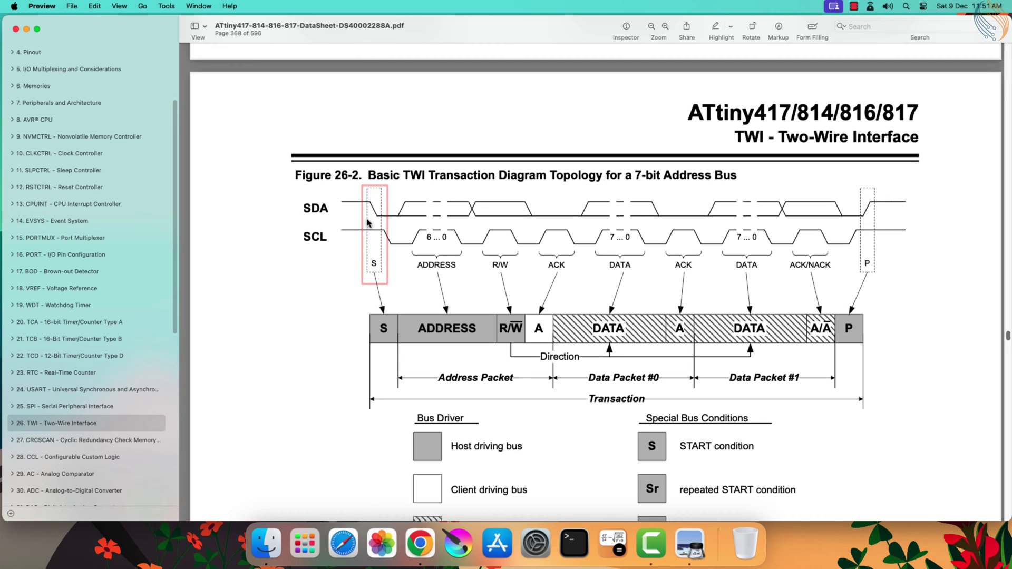
Step: Point out the SCL label and the S start and P stop boxes in Figure 26-2
drag(367, 217, 383, 212)
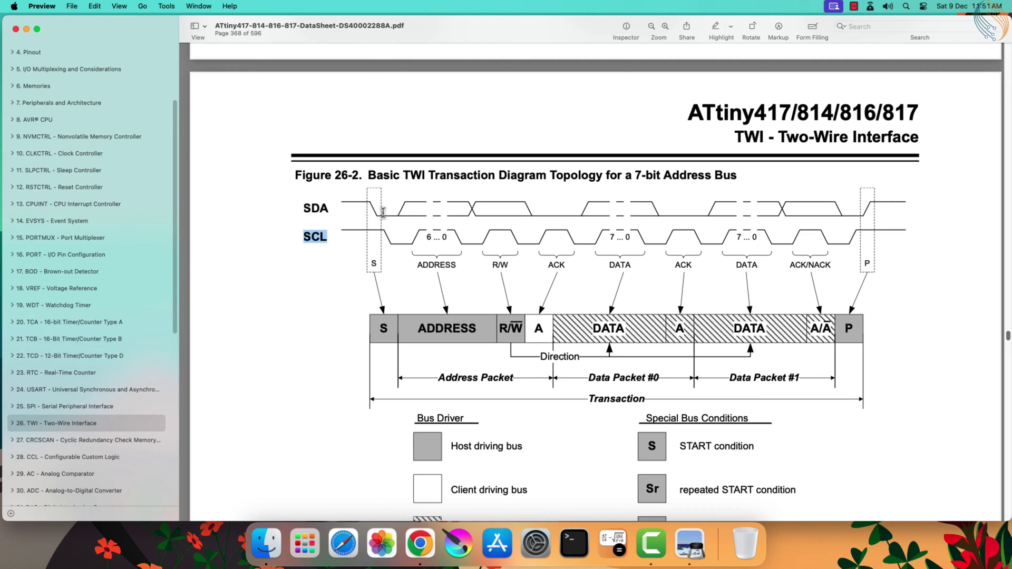
click(371, 238)
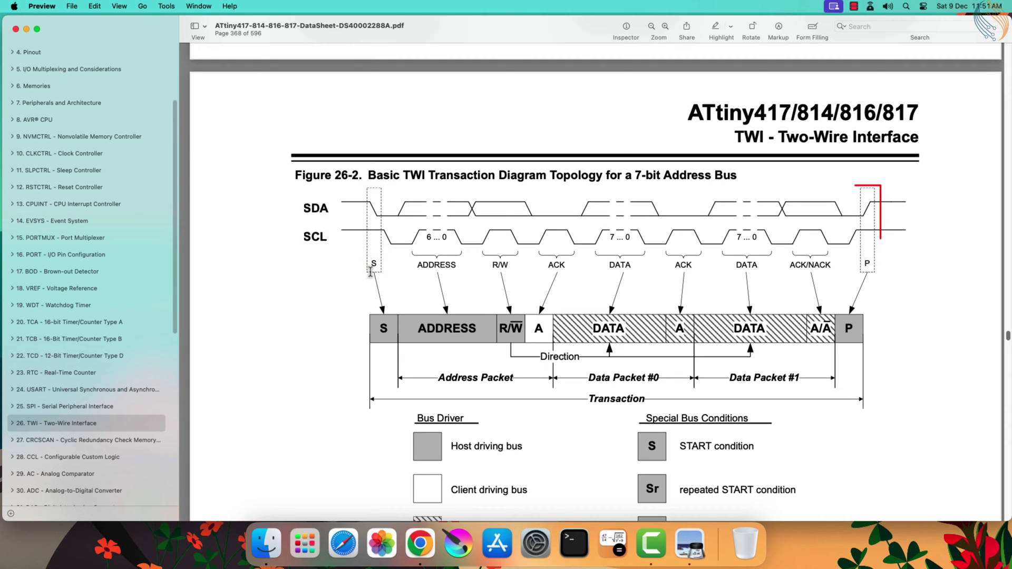
drag(390, 328, 372, 328)
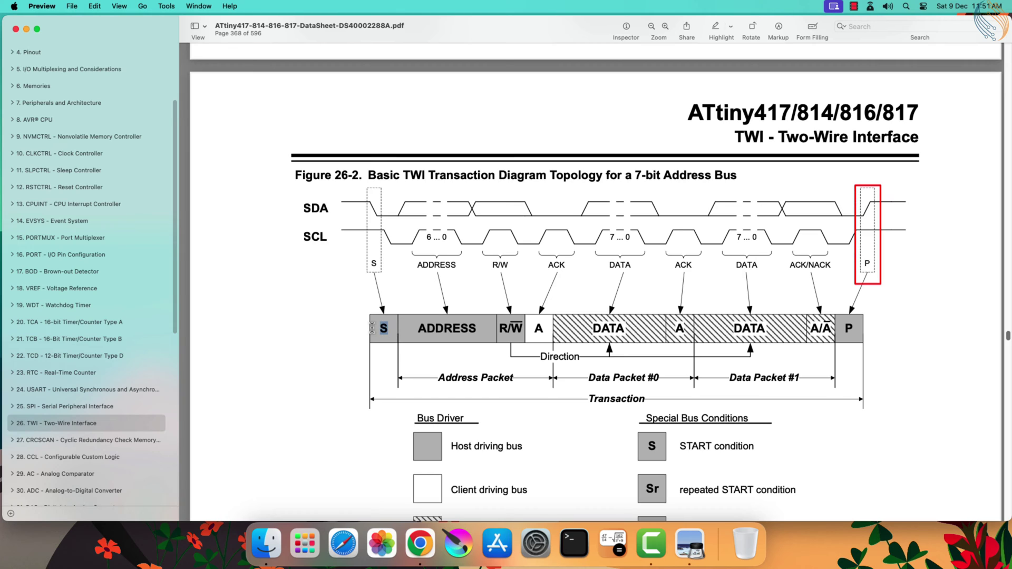
click(867, 210)
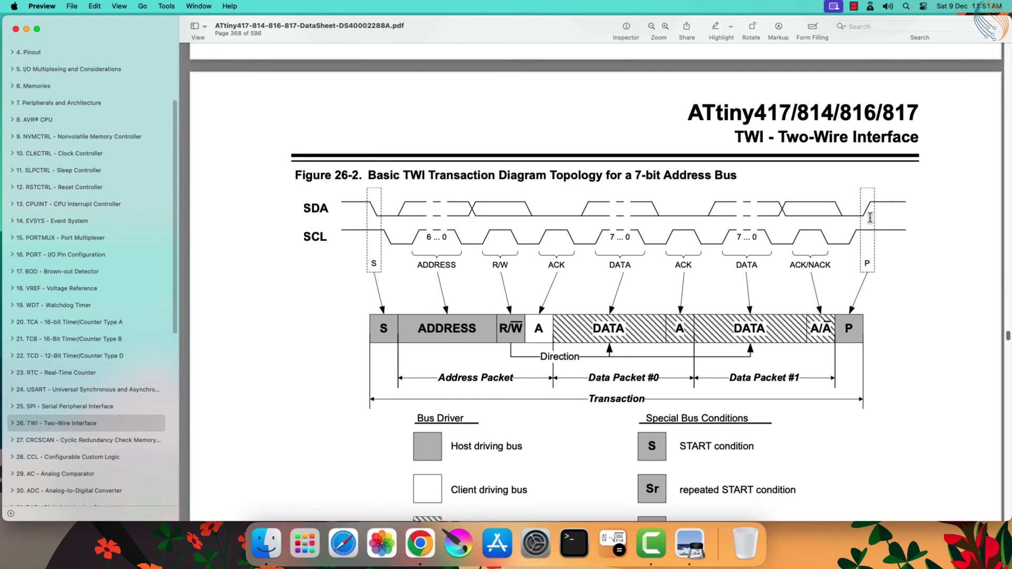
drag(870, 233, 872, 245)
click(870, 246)
double_click(847, 327)
click(350, 293)
Step: Highlight the ADDRESS, R/W, acknowledge and DATA fields of the TWI packet
drag(477, 331, 415, 328)
drag(523, 328, 497, 328)
click(511, 328)
double_click(519, 330)
double_click(538, 328)
double_click(607, 328)
double_click(680, 329)
click(734, 330)
drag(738, 329, 761, 328)
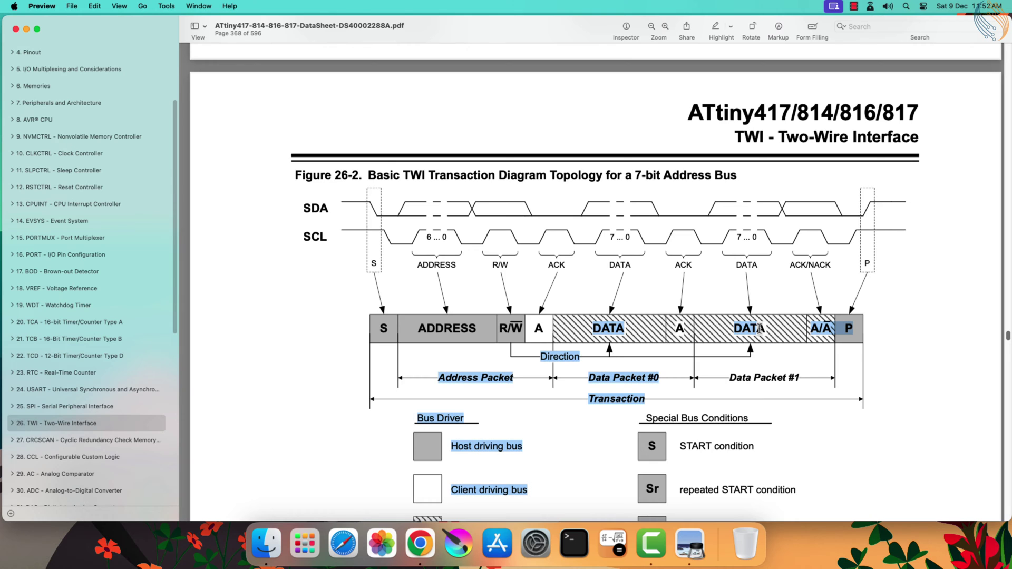
click(763, 328)
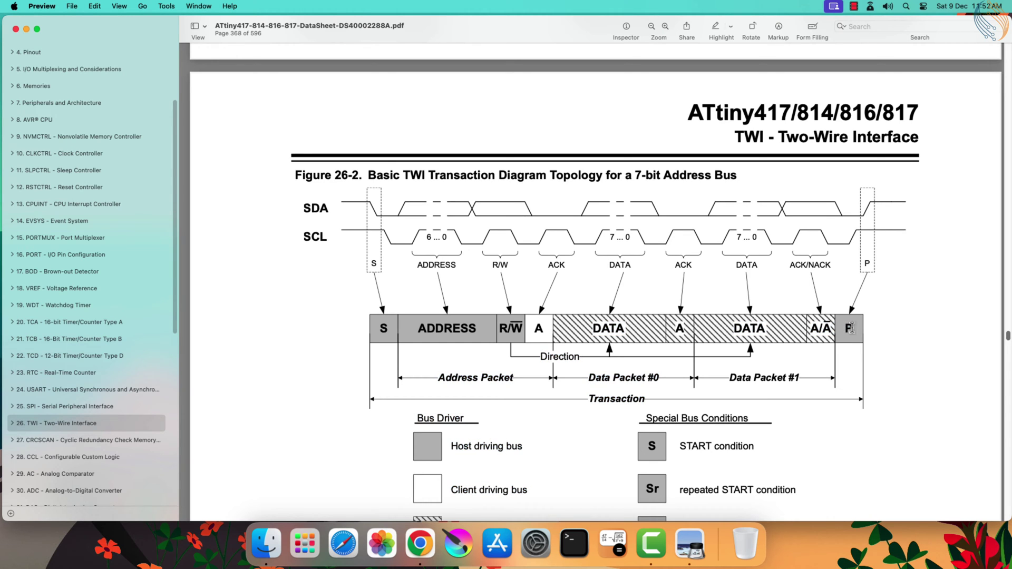
scroll(553, 356, down, 5)
scroll(521, 379, down, 3)
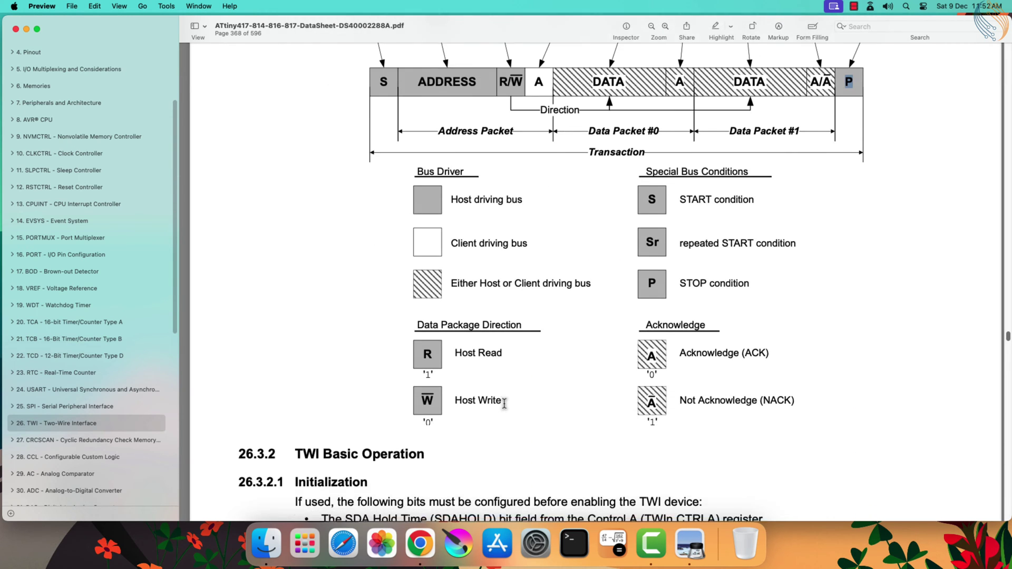
scroll(504, 402, down, 3)
scroll(504, 403, down, 2)
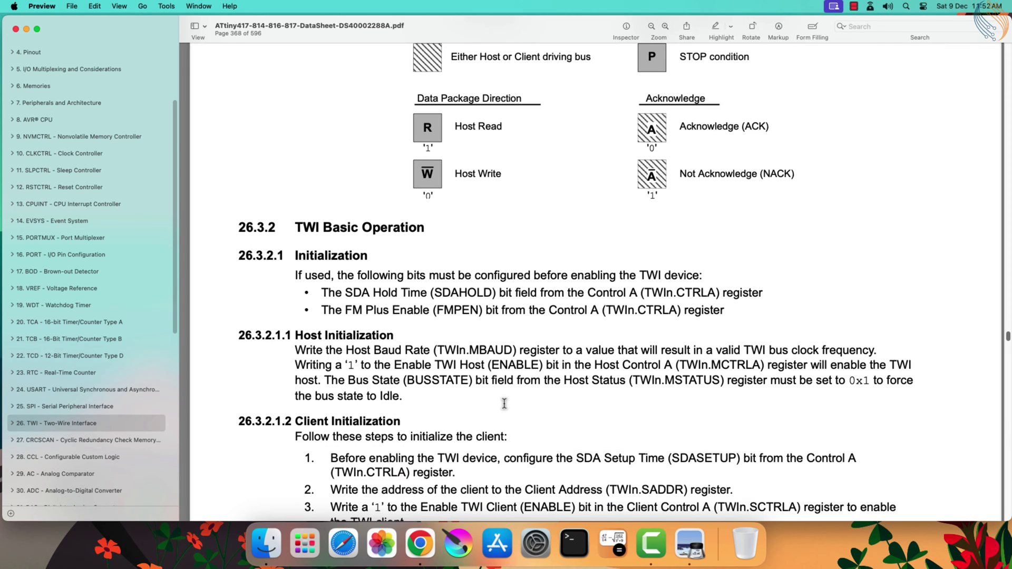
scroll(503, 402, down, 2)
scroll(503, 402, down, 1)
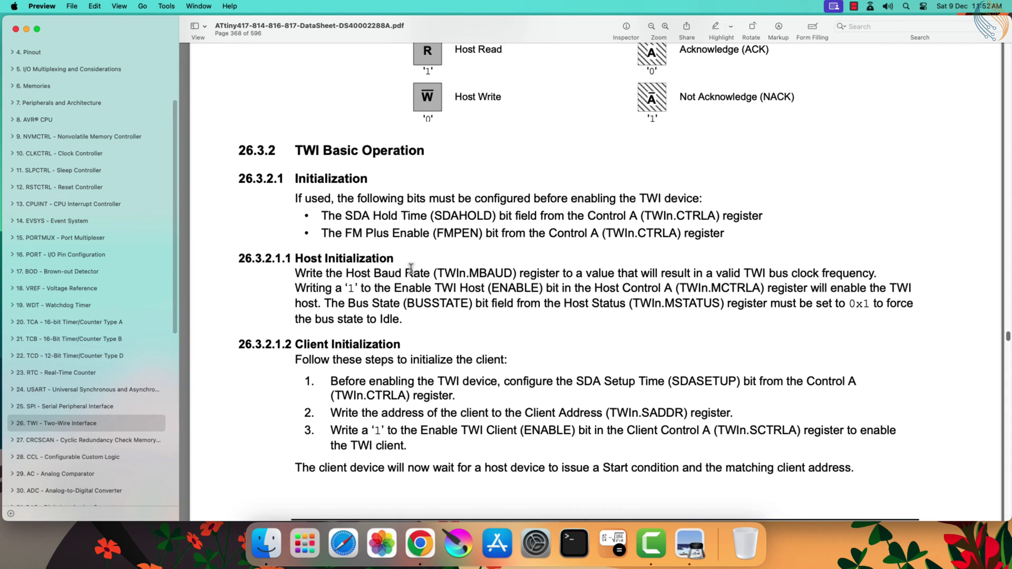
Step: Highlight the Host Baud Rate and Enable TWI Host sentences, then the Equation 26-3 BAUD formula
drag(353, 275, 636, 274)
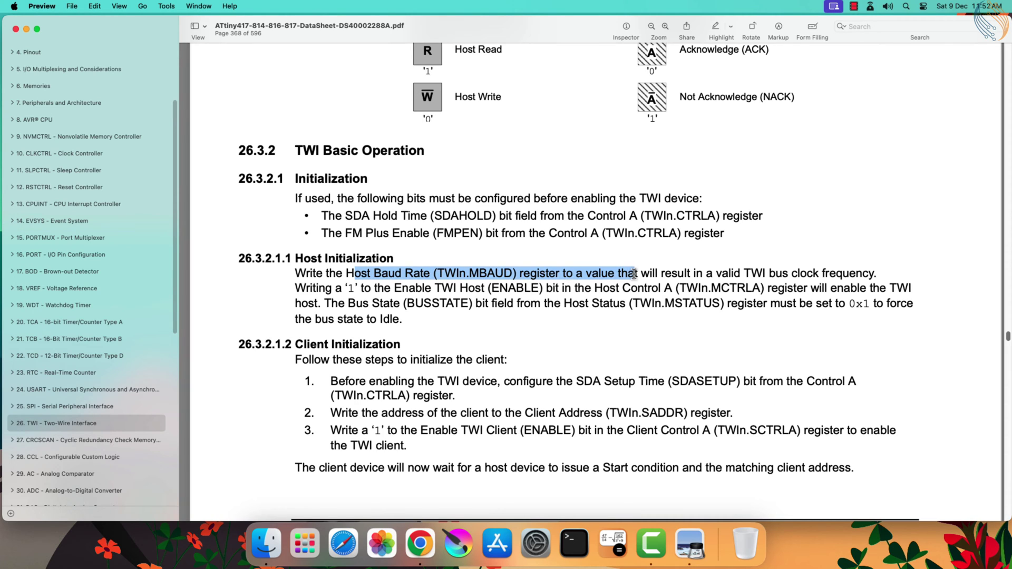
drag(375, 289, 770, 290)
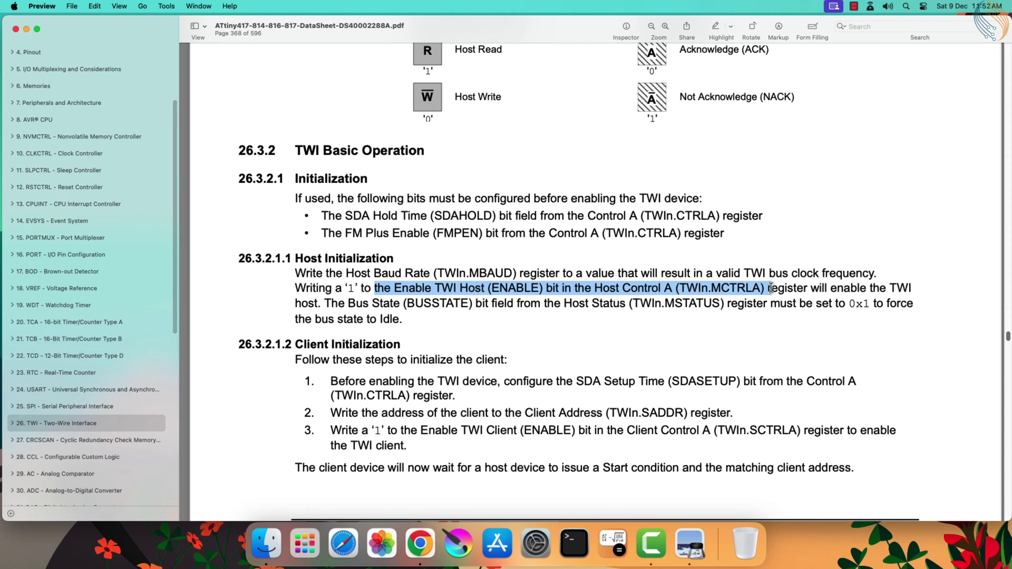
scroll(538, 314, down, 10)
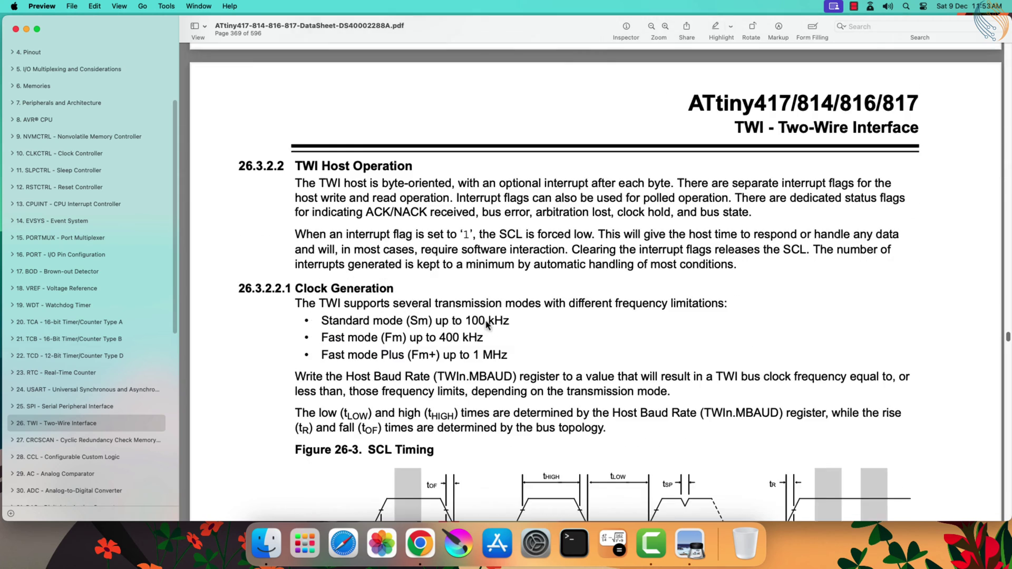
scroll(486, 325, down, 5)
scroll(488, 325, down, 5)
scroll(487, 325, down, 5)
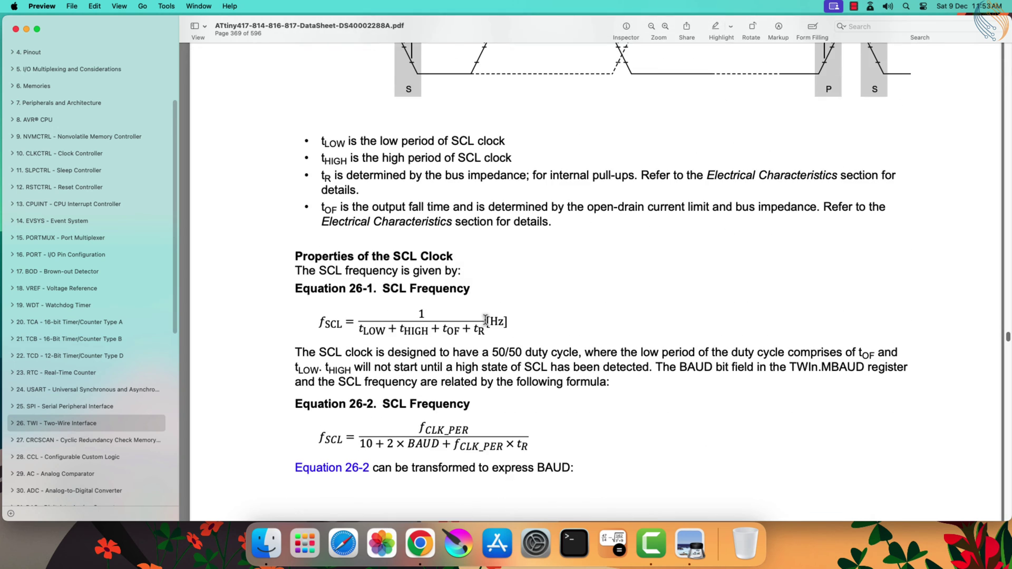
scroll(487, 320, down, 5)
scroll(487, 320, down, 3)
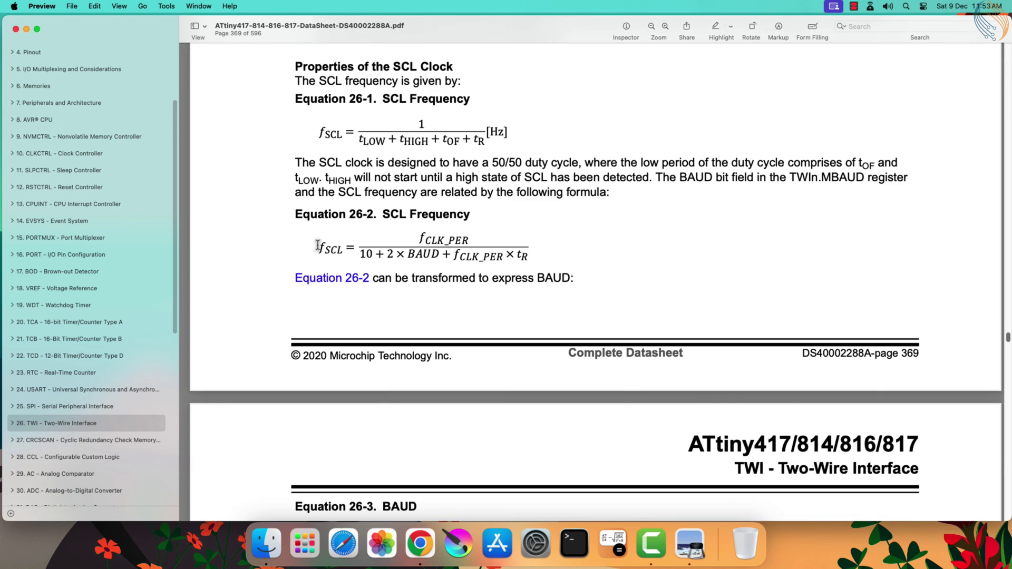
drag(316, 241, 515, 255)
scroll(480, 291, down, 5)
scroll(480, 291, down, 5)
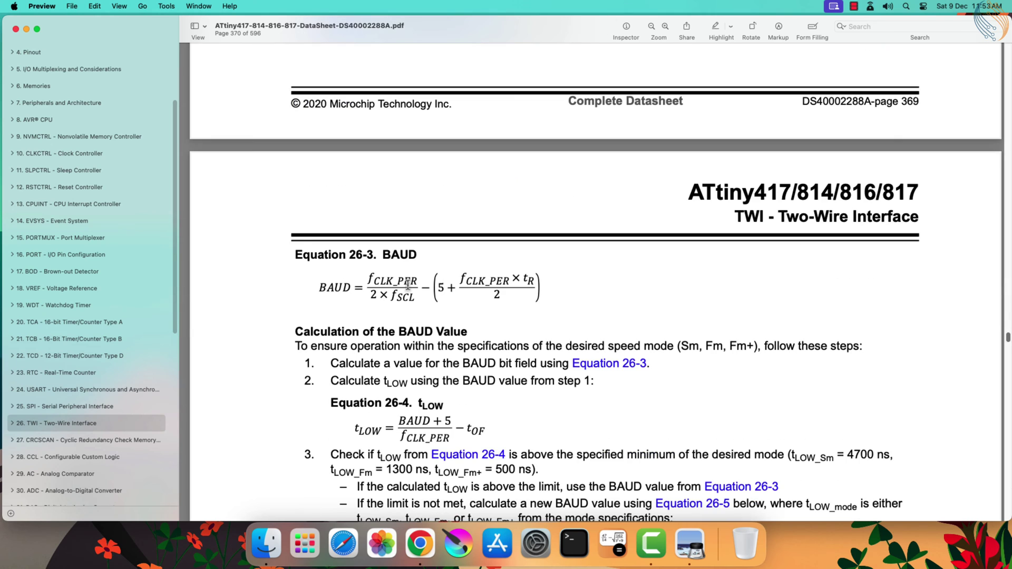
scroll(321, 286, down, 1)
scroll(329, 289, down, 2)
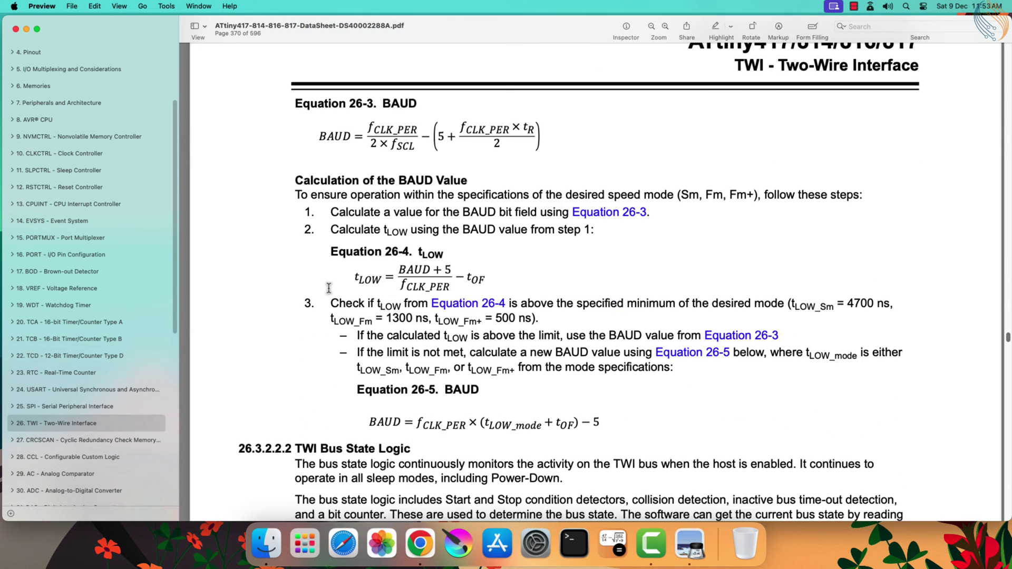
scroll(328, 288, up, 2)
drag(316, 253, 534, 253)
drag(370, 257, 475, 261)
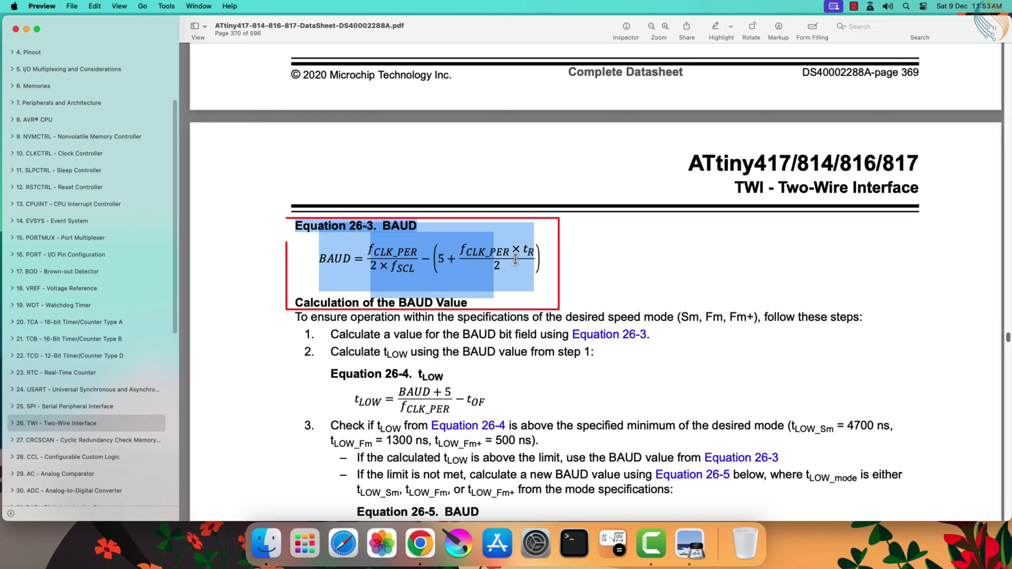
click(474, 261)
scroll(511, 347, down, 2)
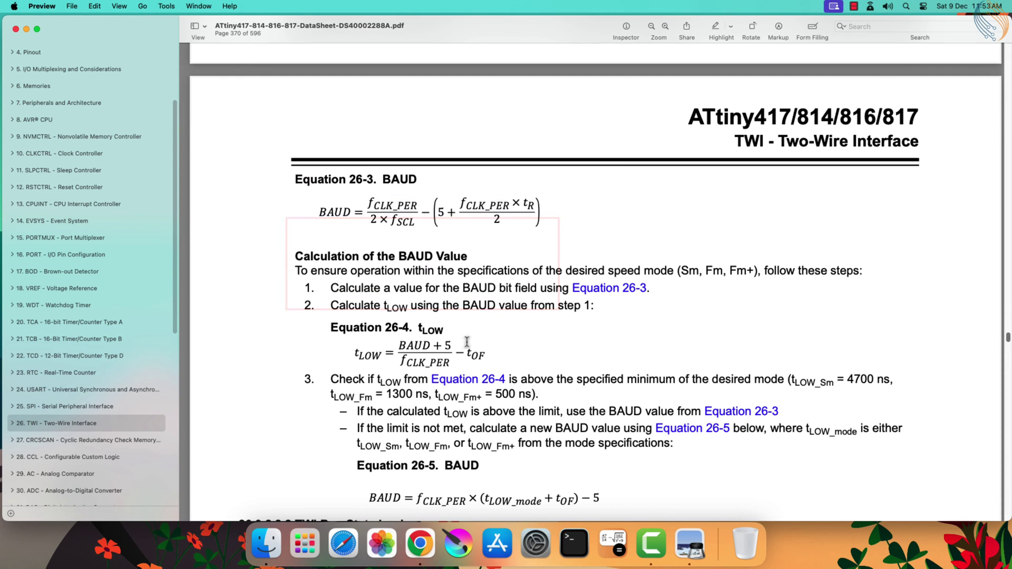
Step: Find SDA on PA1 and SCL on PA2 in the pinout table, then open the TWI register summary
click(31, 162)
scroll(387, 330, down, 8)
scroll(392, 332, down, 8)
scroll(393, 333, down, 8)
scroll(395, 337, down, 8)
scroll(395, 338, down, 8)
scroll(396, 338, down, 8)
drag(322, 261, 765, 261)
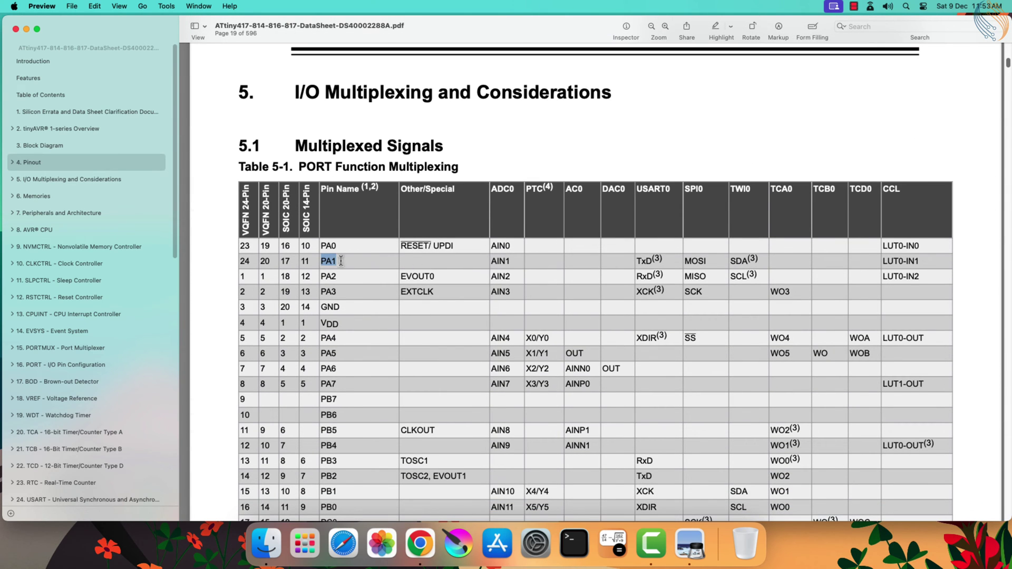
click(766, 261)
double_click(744, 260)
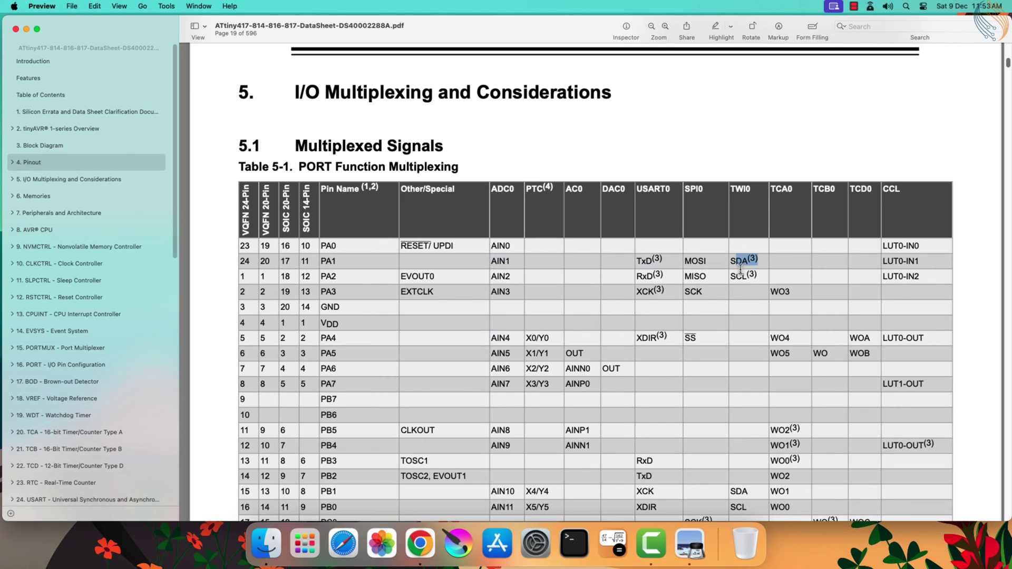
drag(732, 275, 757, 275)
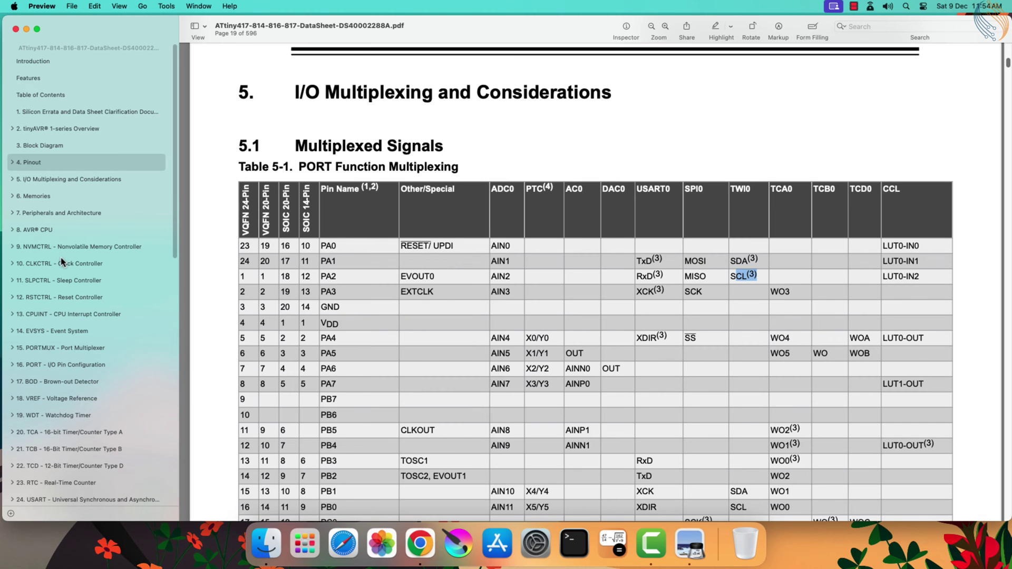
scroll(61, 257, down, 10)
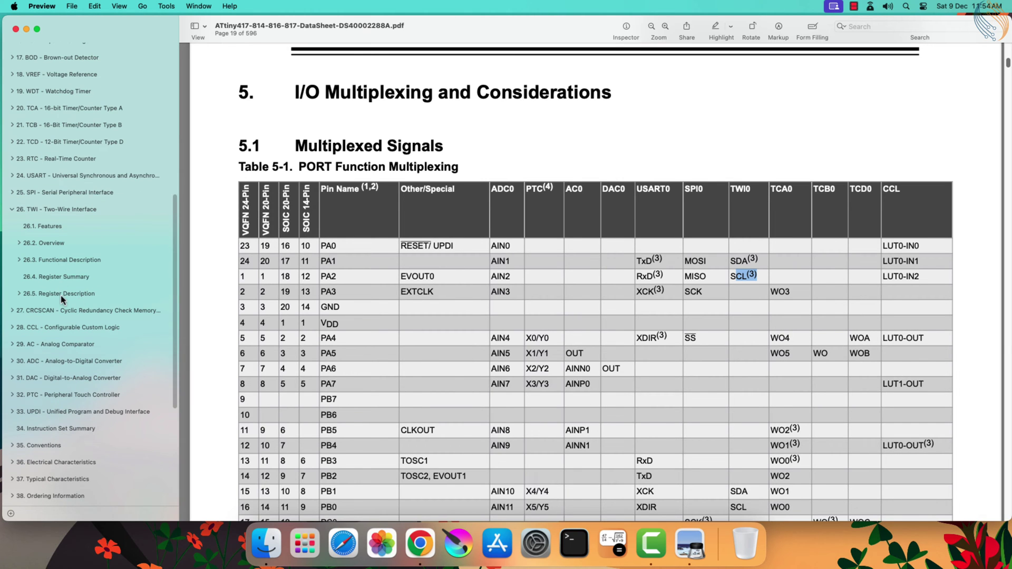
click(61, 295)
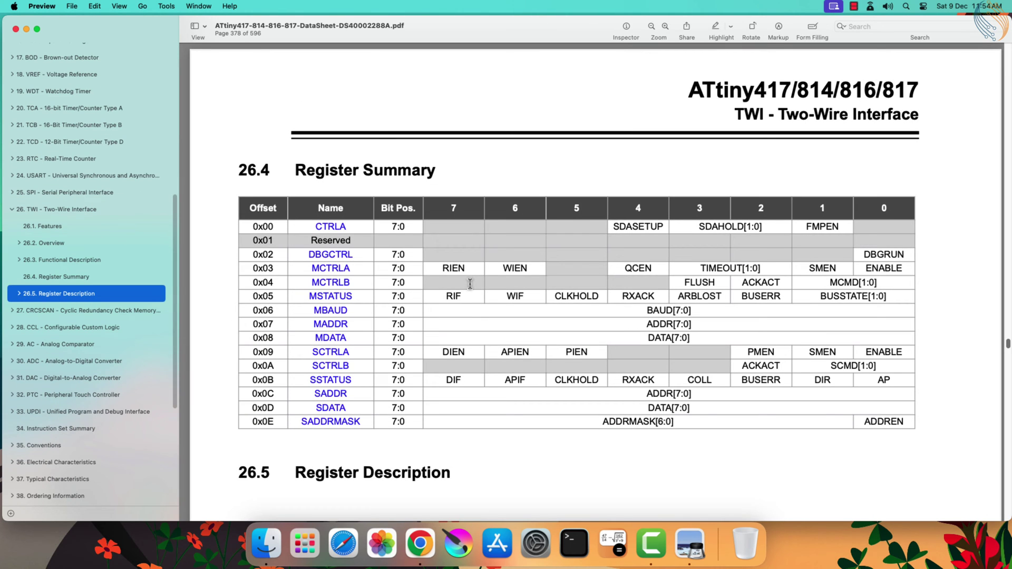
Step: Minimise the datasheet and launch MPLAB X IDE from Launchpad
click(26, 29)
click(305, 544)
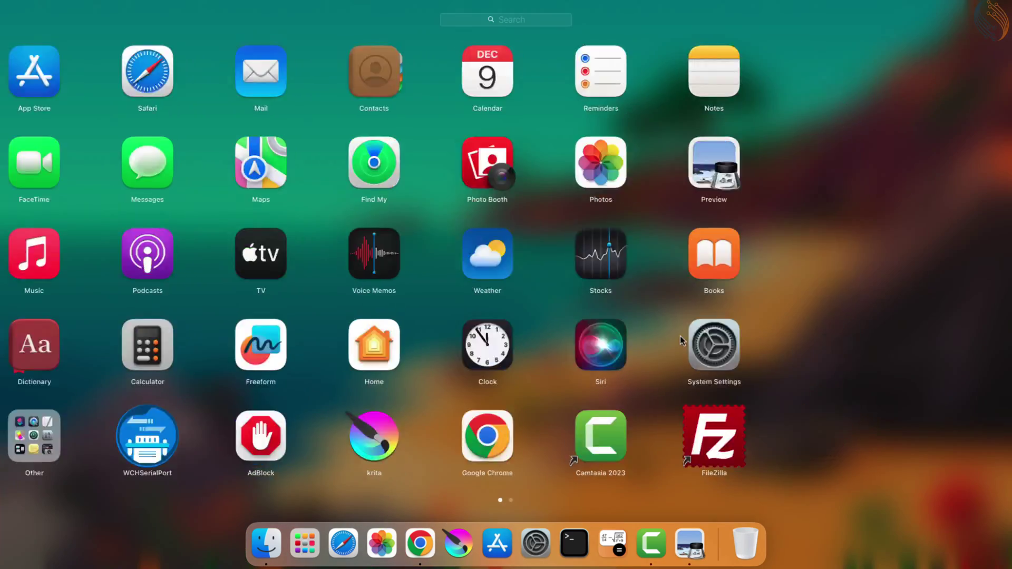
scroll(680, 336, right, 5)
click(767, 249)
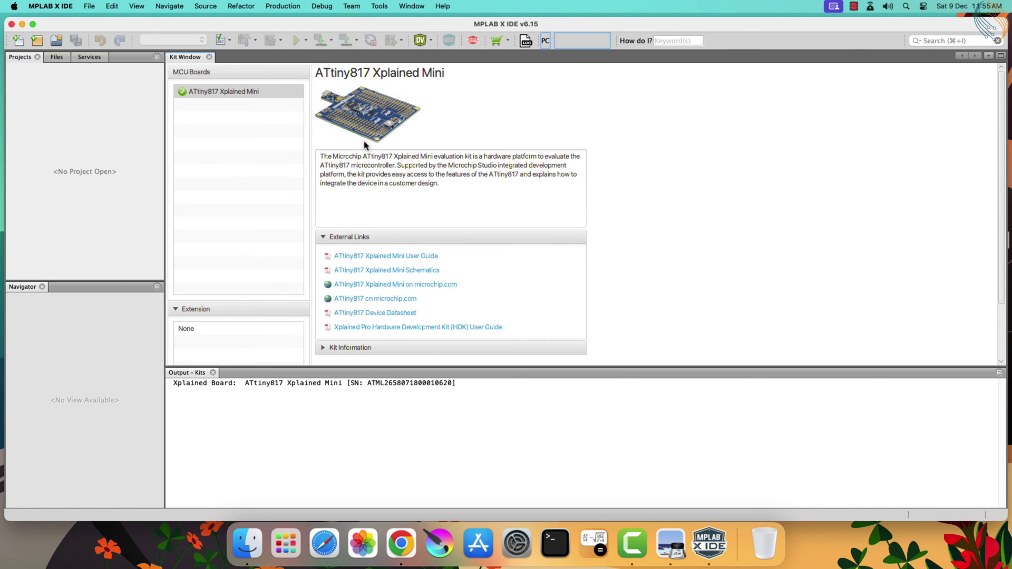
scroll(364, 145, down, 3)
scroll(340, 277, up, 3)
Step: Start a standalone project for the ATtiny817 using the ATtiny817 Xplained Mini as tool
click(213, 57)
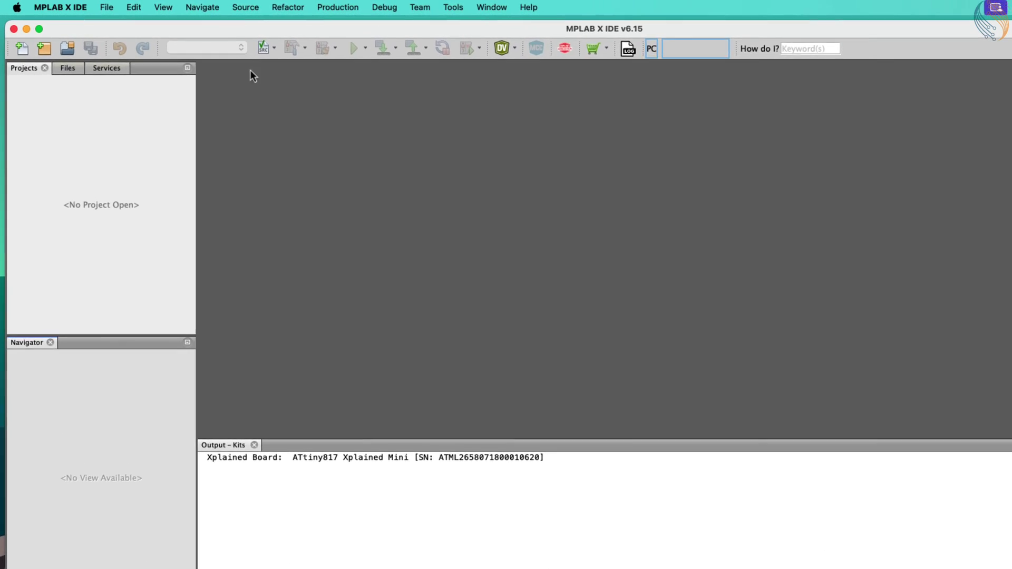
click(40, 54)
click(735, 258)
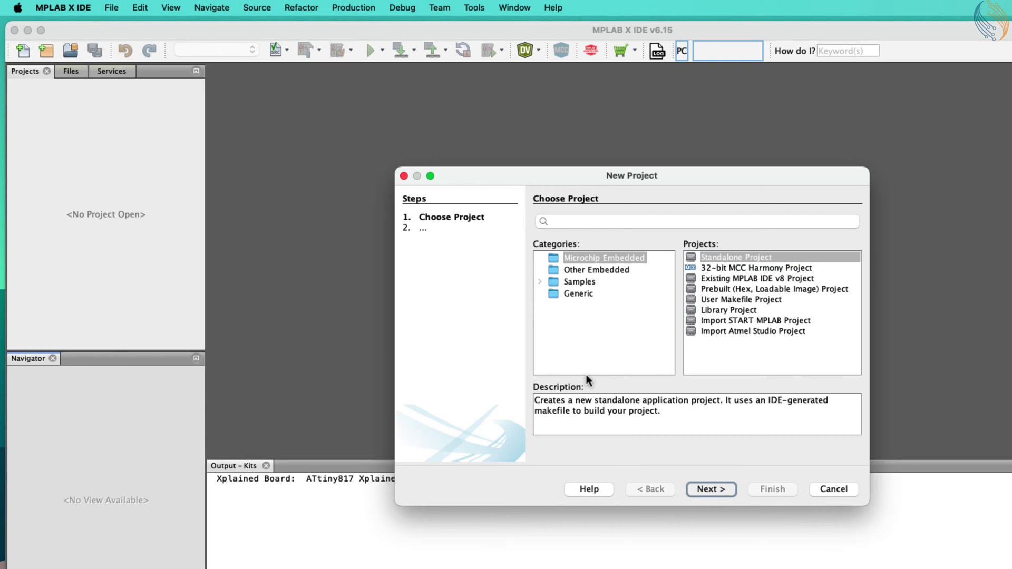
key(Return)
click(680, 264)
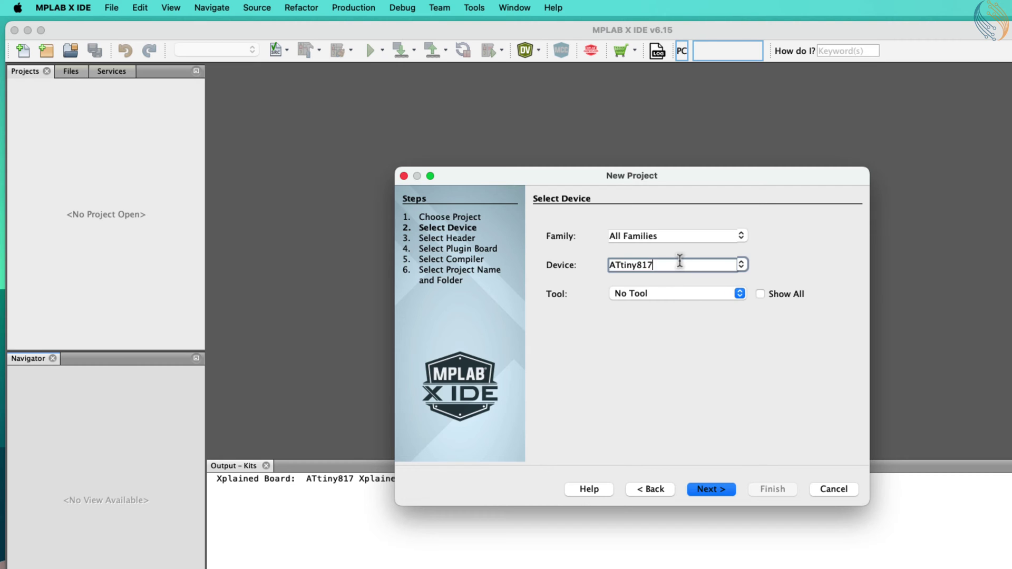
drag(671, 264, 606, 264)
click(641, 293)
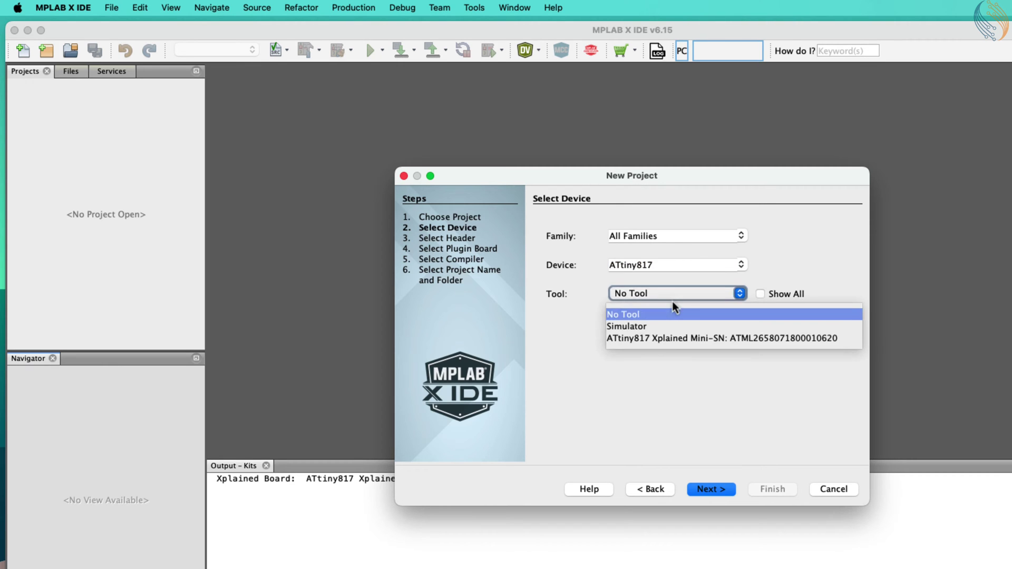
click(670, 340)
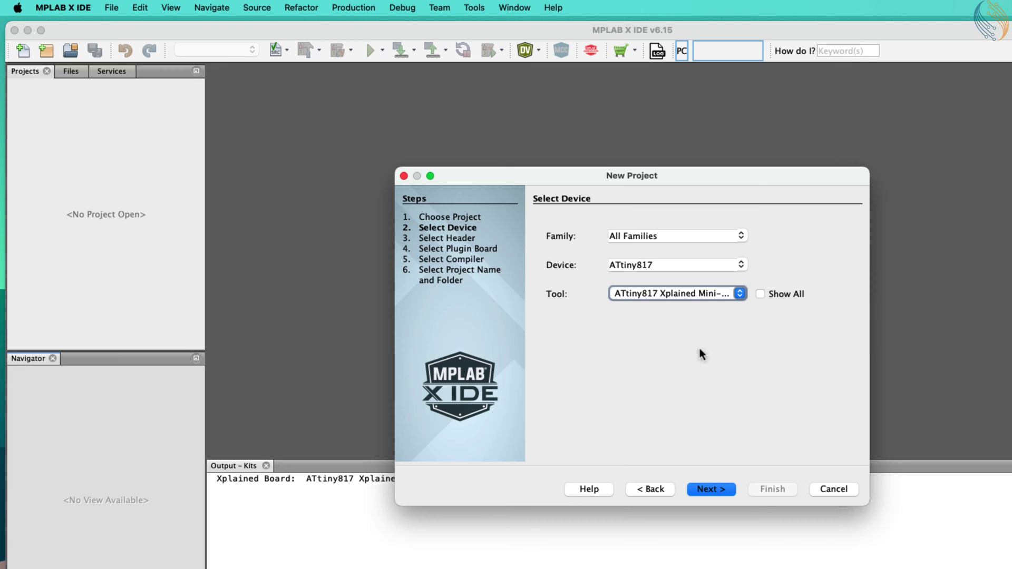
Step: Select the AVR-GCC compiler and finish the project as I2C_Master
click(716, 490)
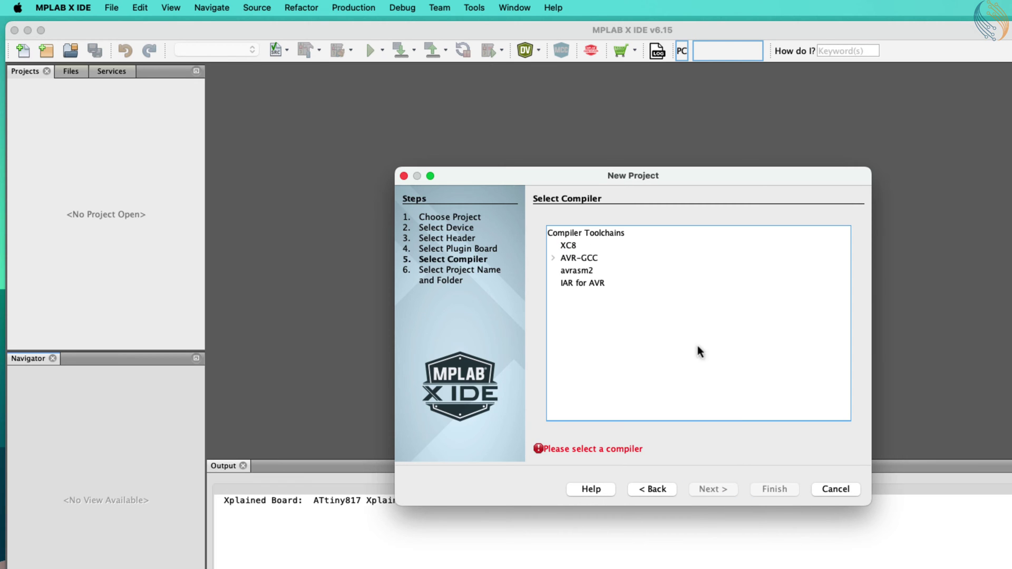
click(553, 258)
click(626, 271)
click(728, 485)
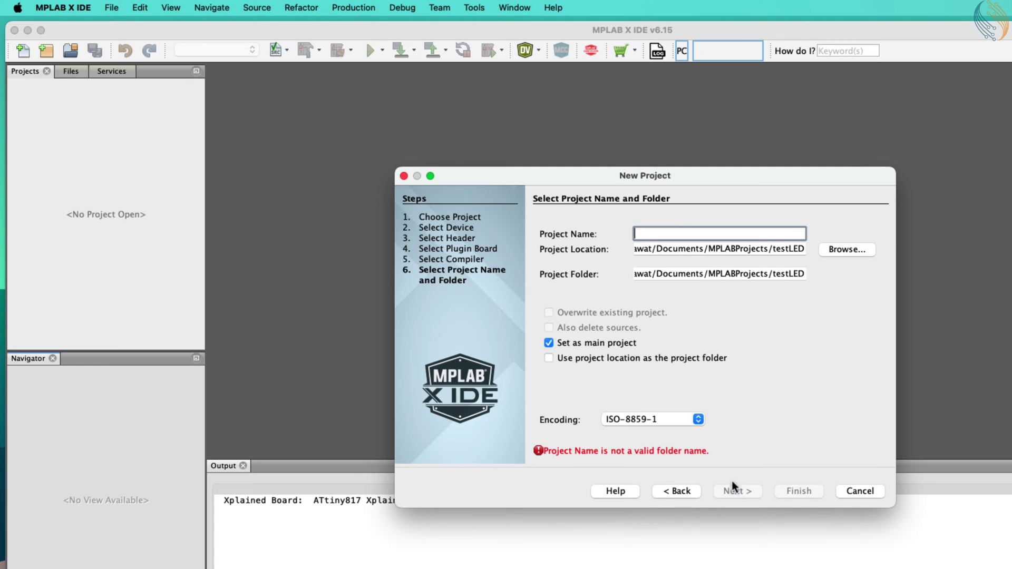
text(I2C_Master)
click(549, 357)
click(798, 491)
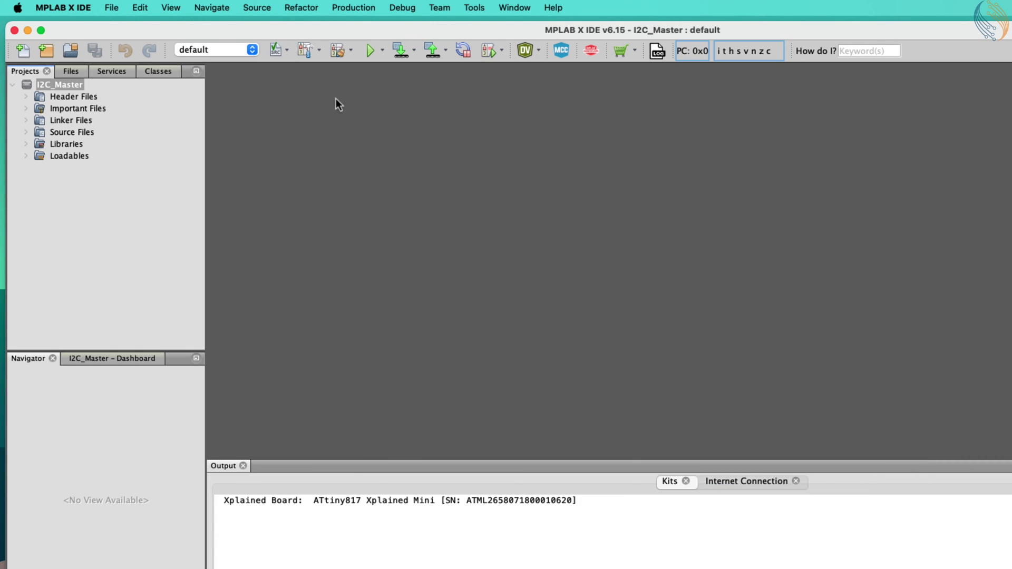
Step: Add a C main file named 'main' under Source Files
click(26, 108)
click(26, 110)
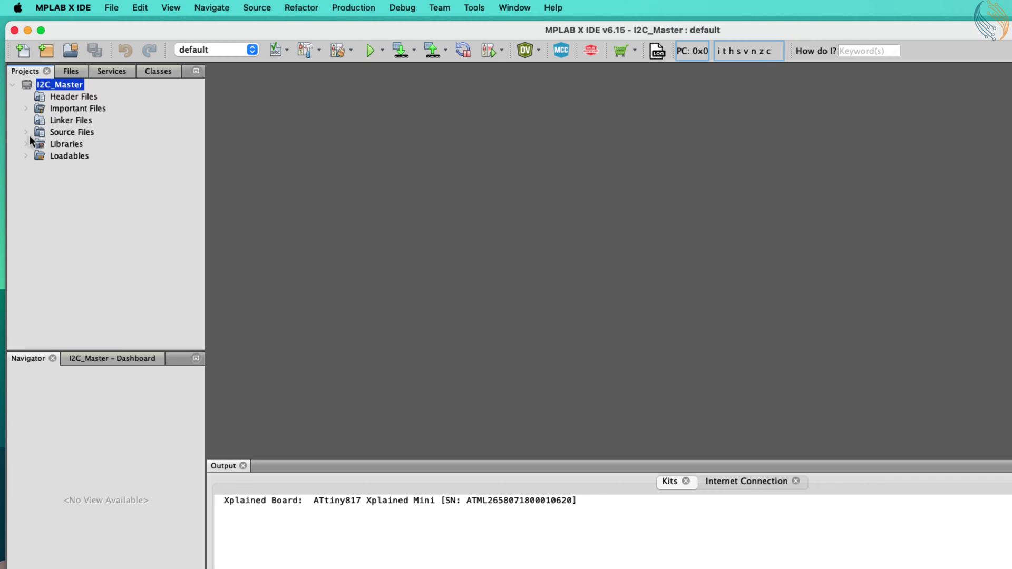
right_click(70, 133)
mouse_move(94, 143)
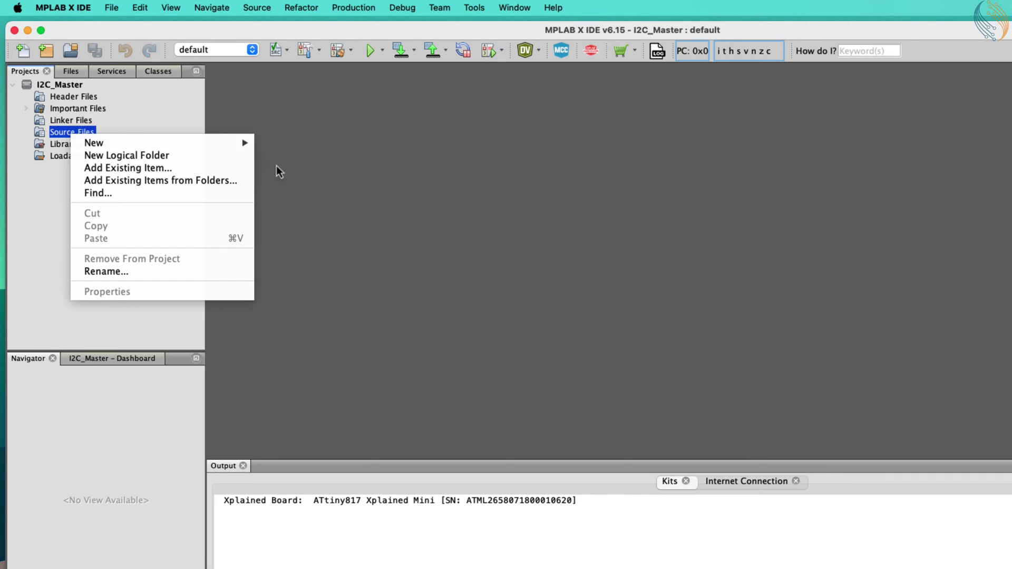
click(320, 157)
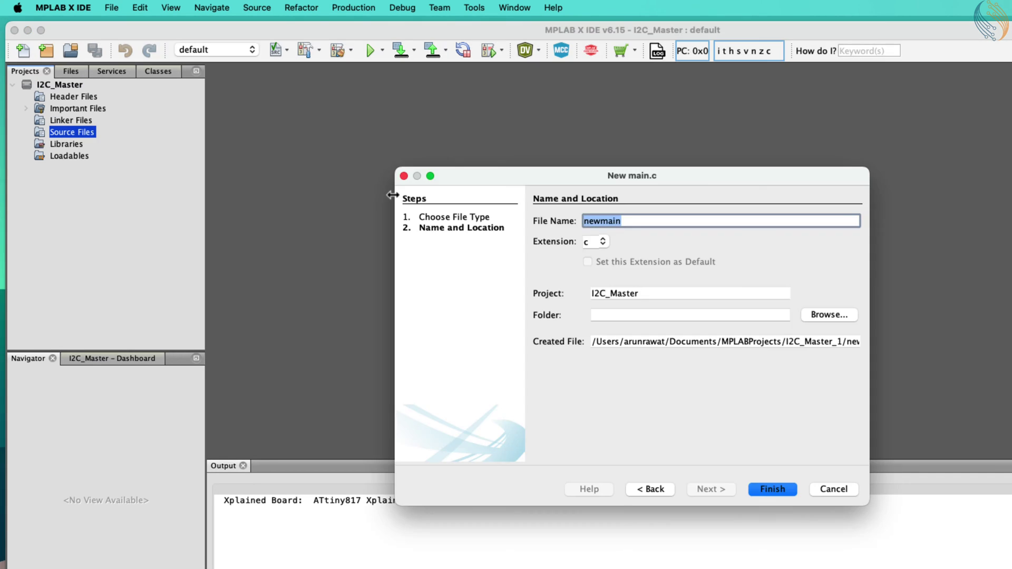
drag(601, 222, 564, 219)
key(BackSpace)
click(771, 489)
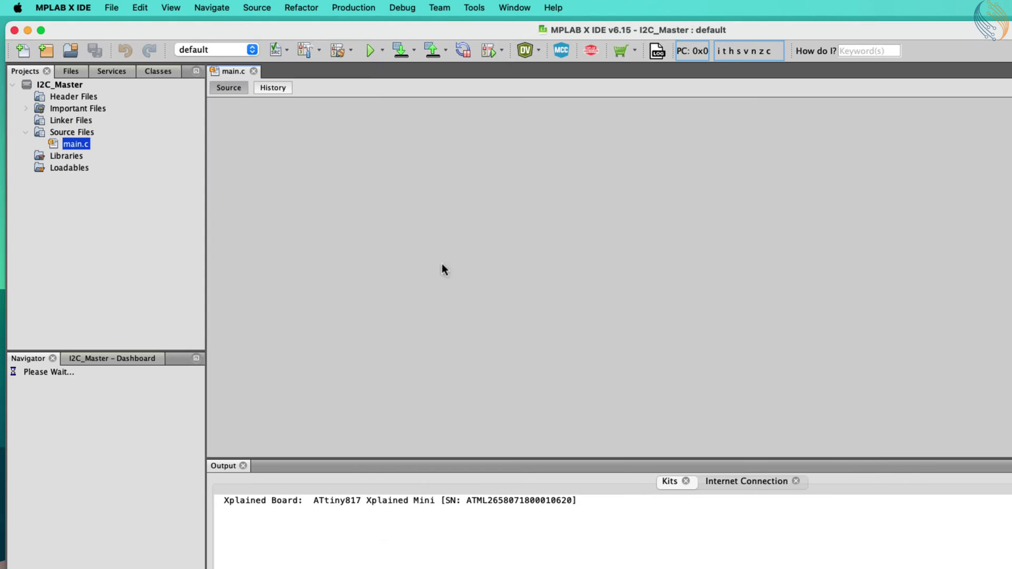
Step: Open main.c from the desktop uartReceive project folder in CotEditor
click(28, 30)
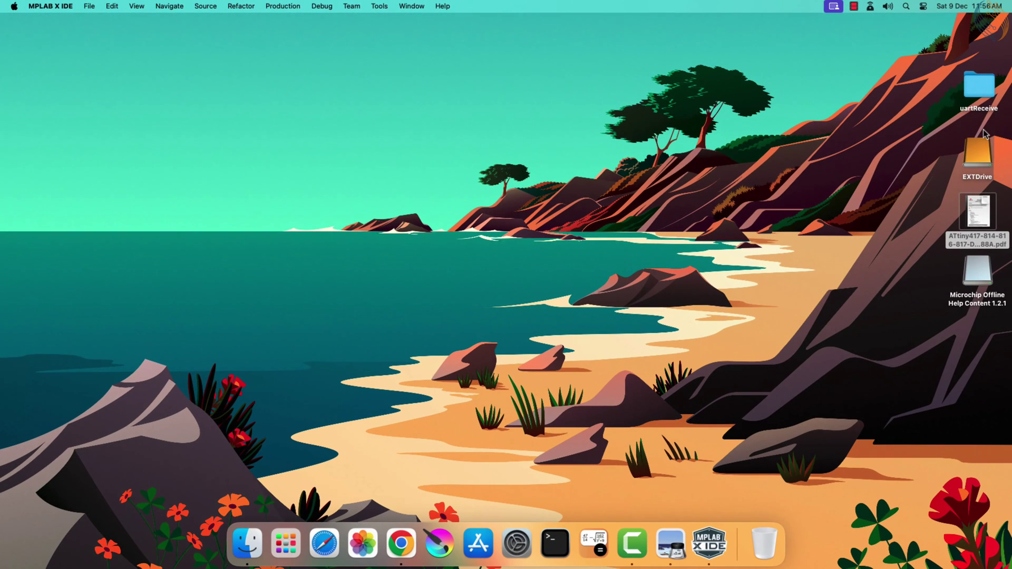
double_click(997, 89)
double_click(386, 134)
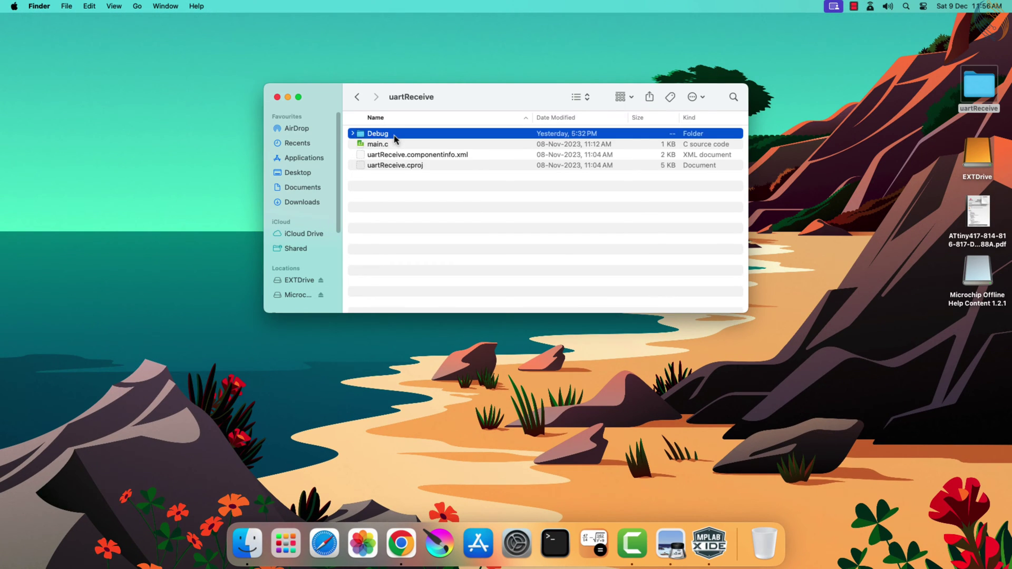
double_click(378, 144)
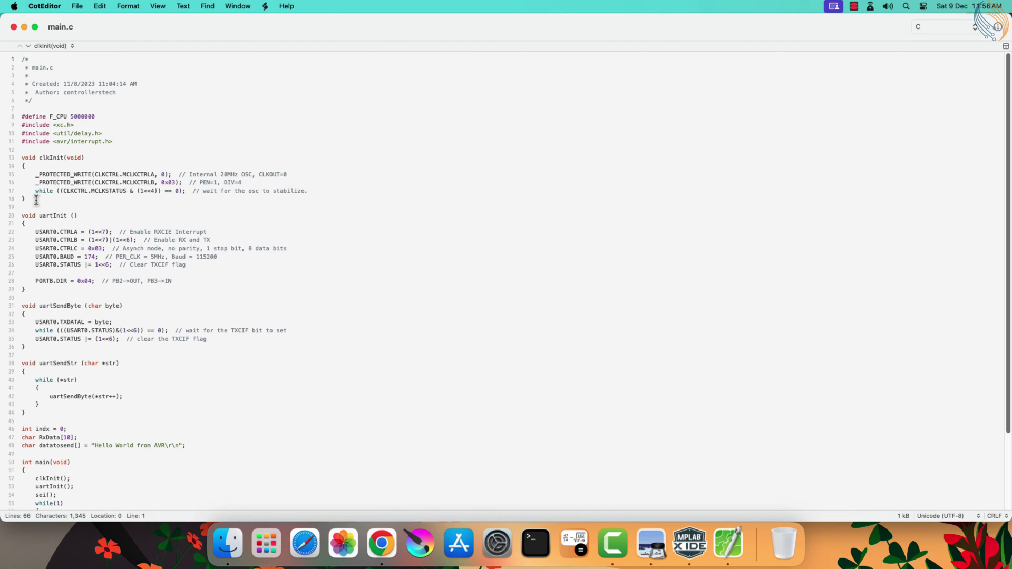
Step: Copy the F_CPU define, includes and clkInit function, then close the old file
drag(31, 199, 18, 116)
right_click(53, 122)
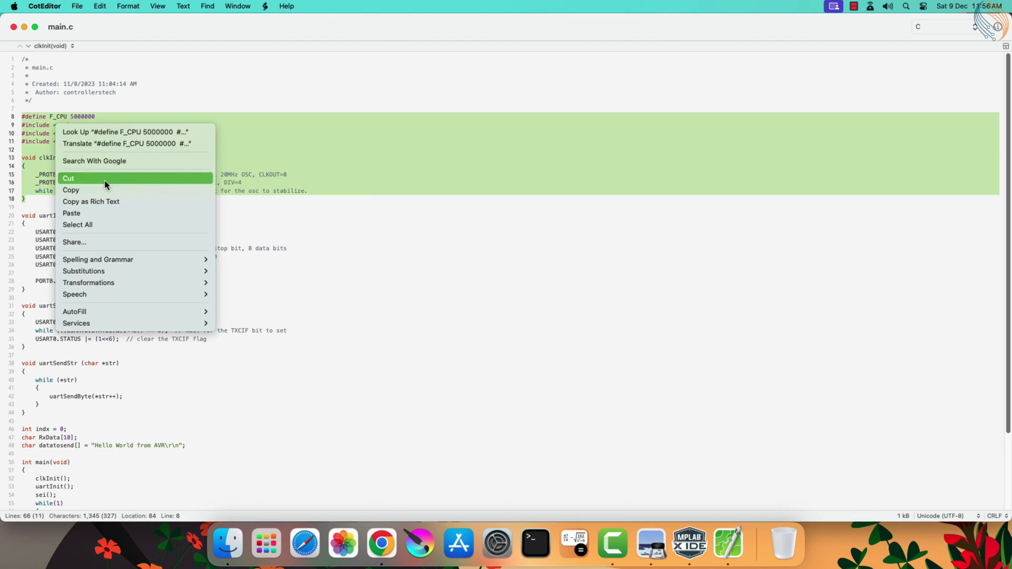
click(72, 189)
click(14, 26)
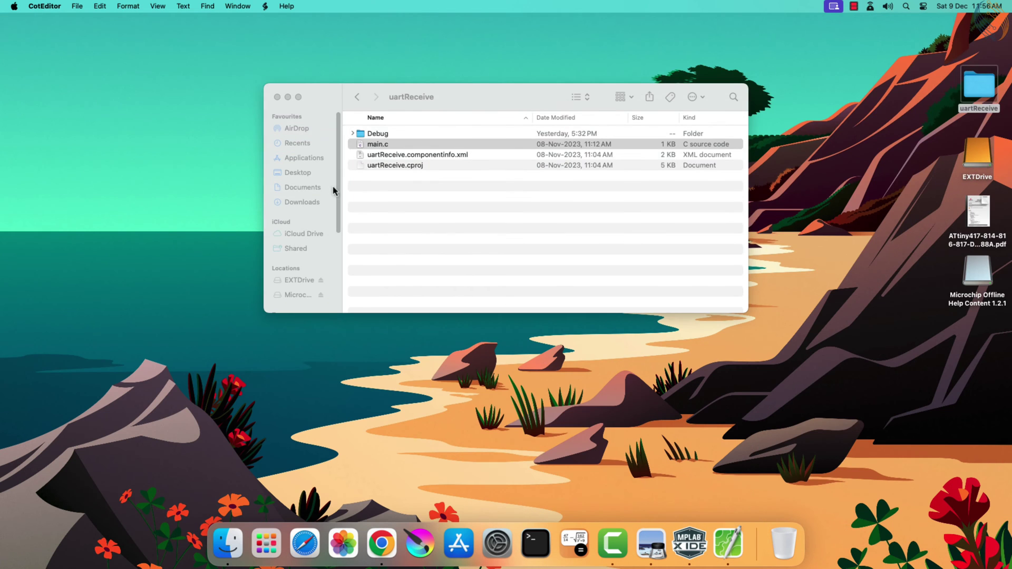
Step: Paste the clock setup code below the avr/io.h include and remove duplicate lines
click(689, 542)
click(190, 150)
key(super+v)
triple_click(265, 169)
key(BackSpace)
drag(280, 159, 191, 159)
key(BackSpace)
key(BackSpace)
key(Up)
key(Up)
key(super+v)
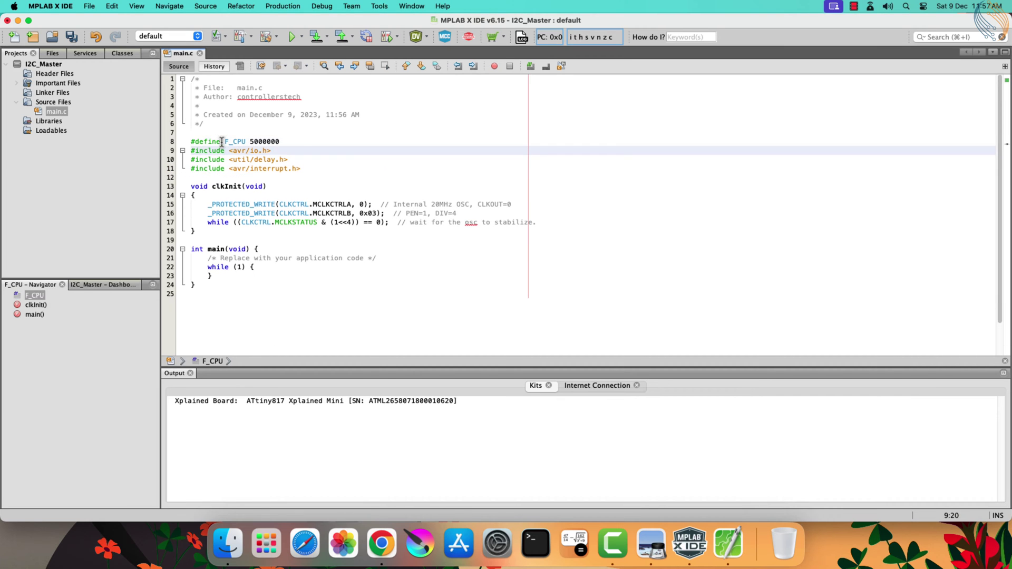
Step: Replace main's placeholder comment with a clkInit() call and enlarge the editor pane
triple_click(360, 258)
text(clk)
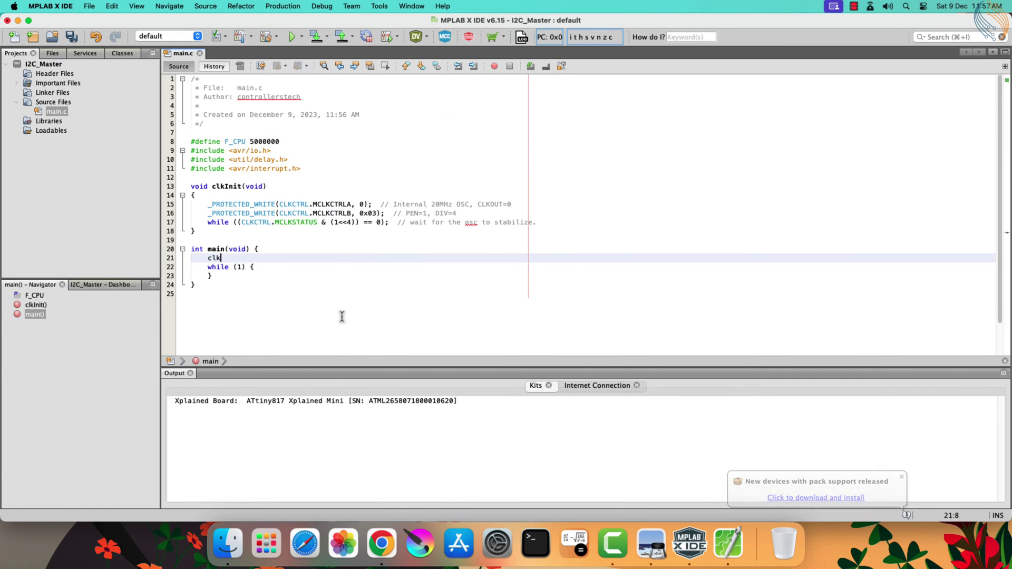
text(Init();)
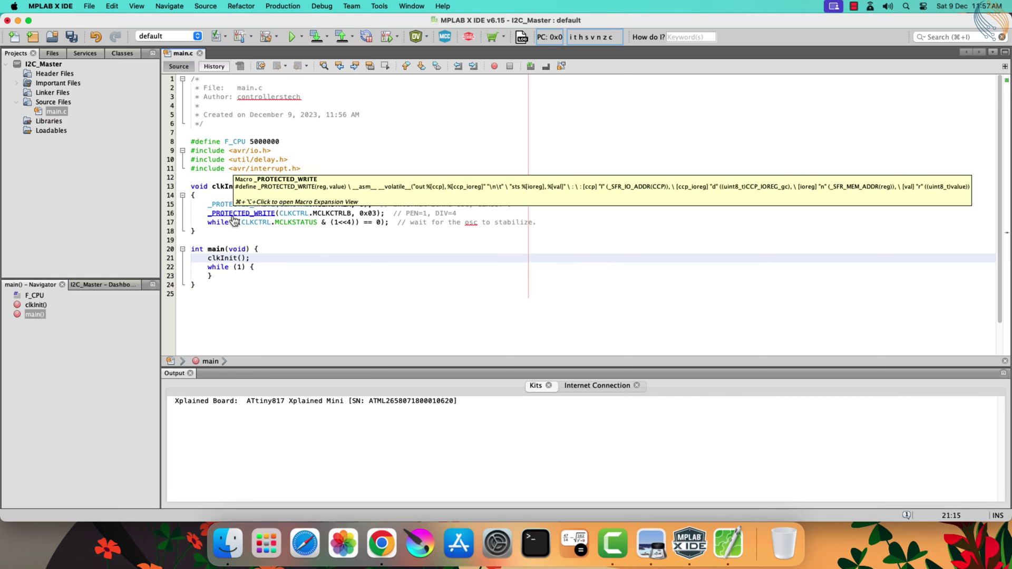
key(super+plus)
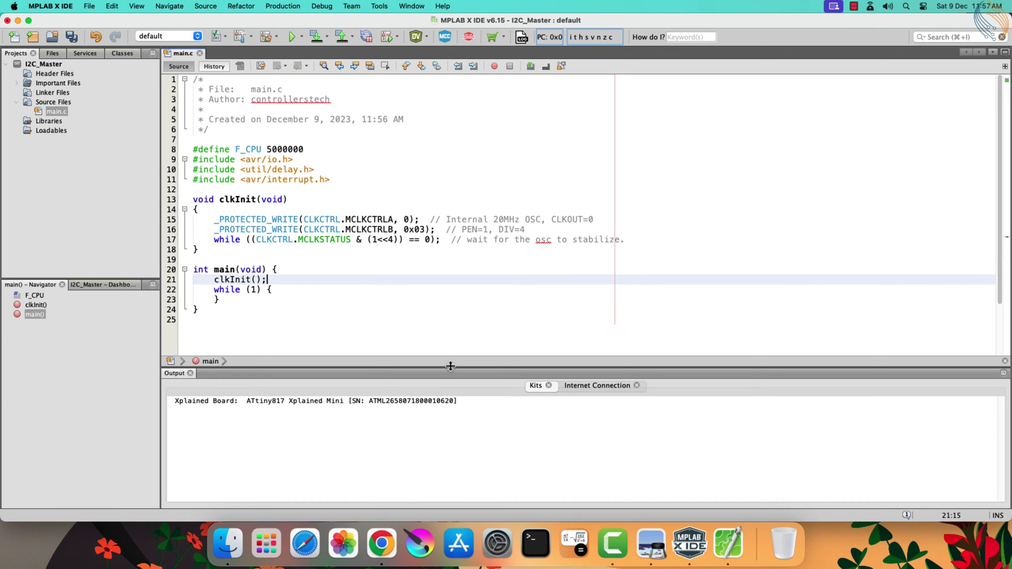
drag(451, 366, 450, 400)
click(372, 252)
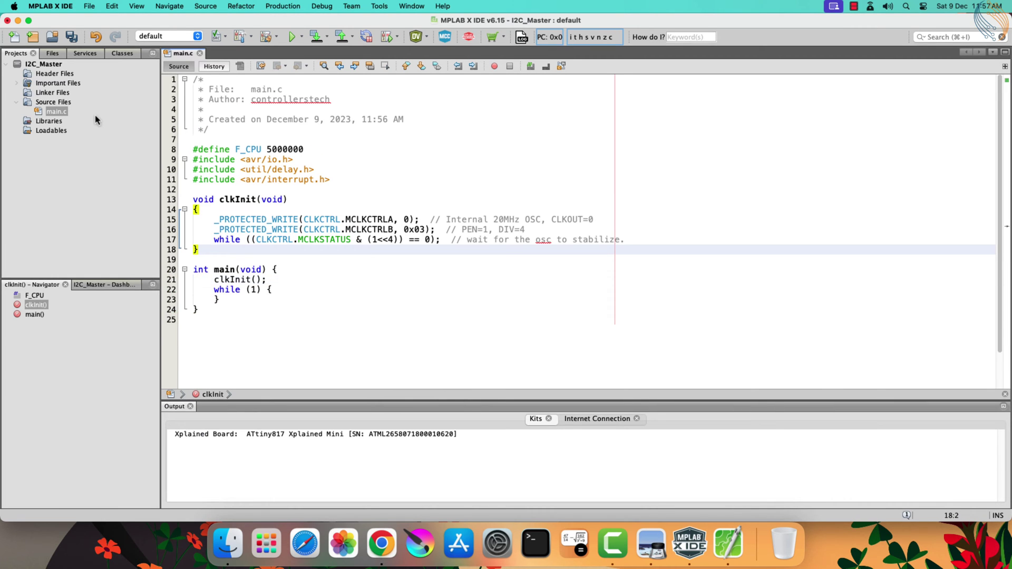
Step: Create a new C source file named I2C_Master under Source Files
right_click(53, 102)
mouse_move(78, 111)
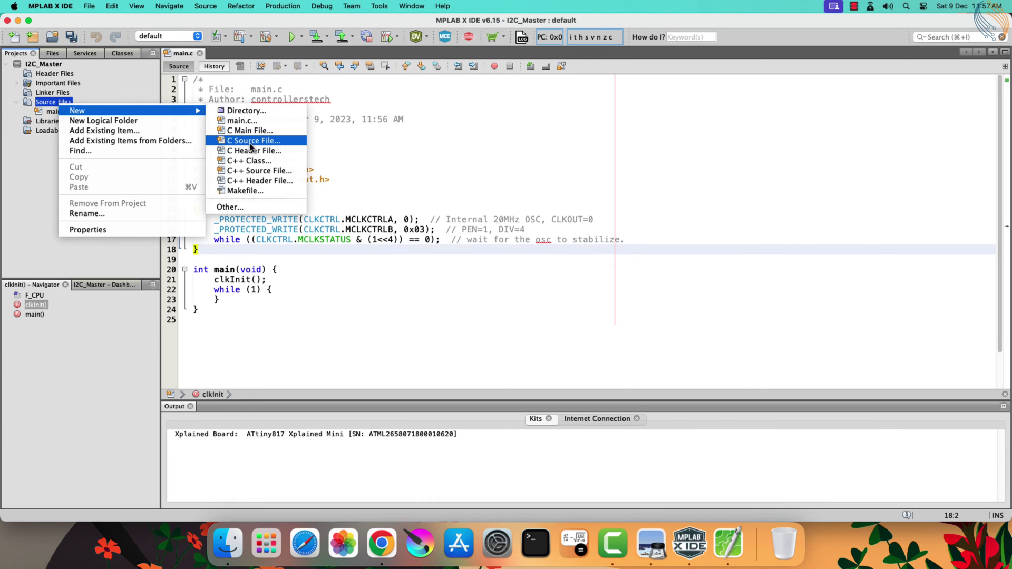
click(251, 140)
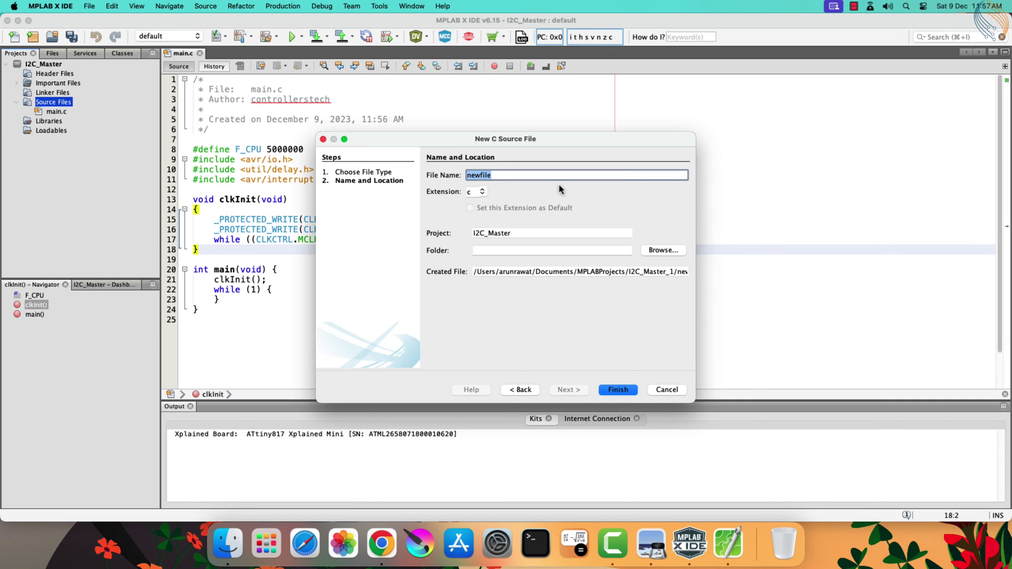
text(I2C_Master)
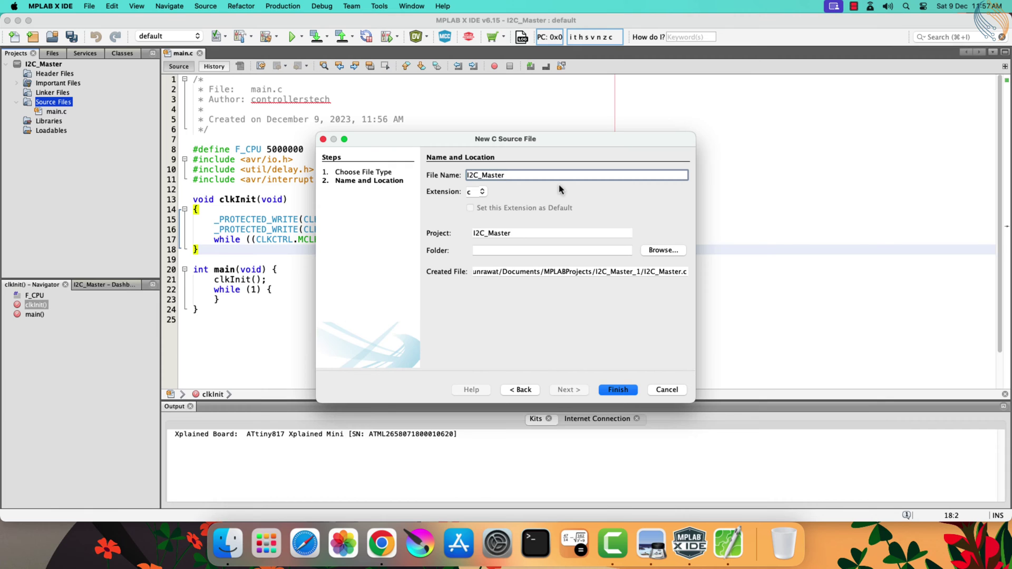
click(617, 389)
key(super+v)
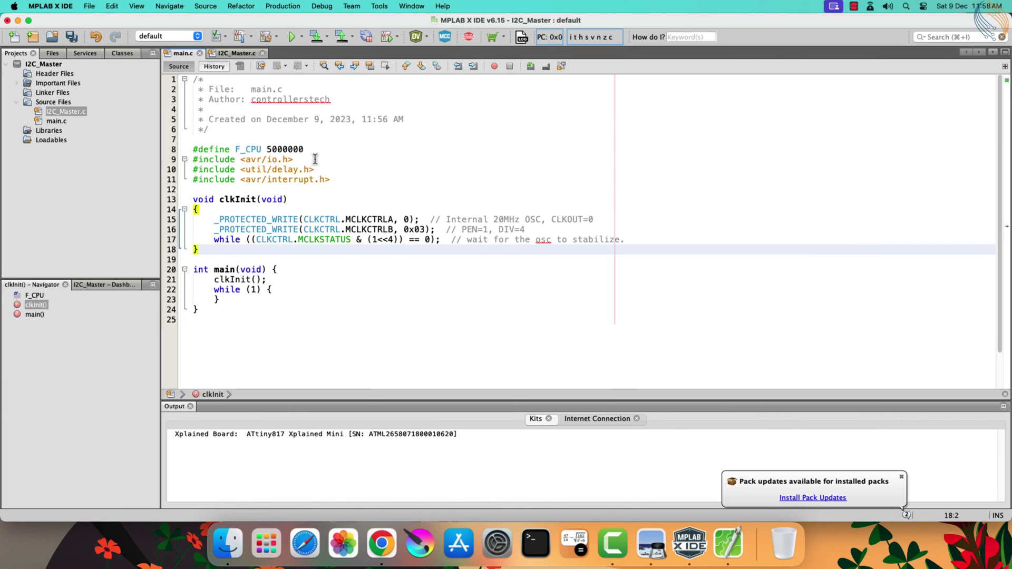
Step: Add the avr/io.h include and an empty void I2C_Init(void) function to I2C_Master.c
triple_click(302, 159)
key(super+c)
click(236, 53)
key(super+v)
key(Return)
key(Return)
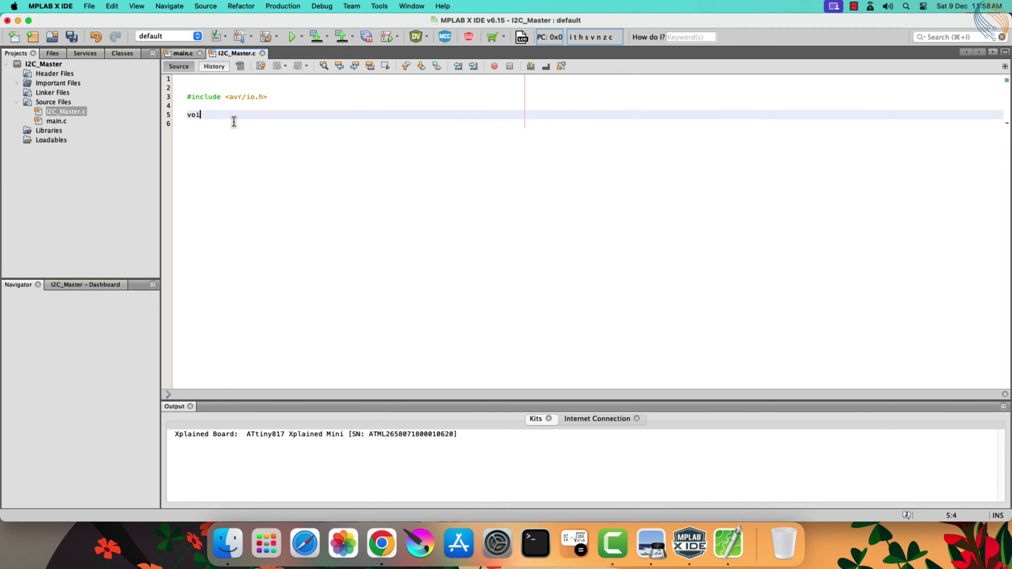
text(d I2C_Init (void)
key(Return)
text({)
key(Return)
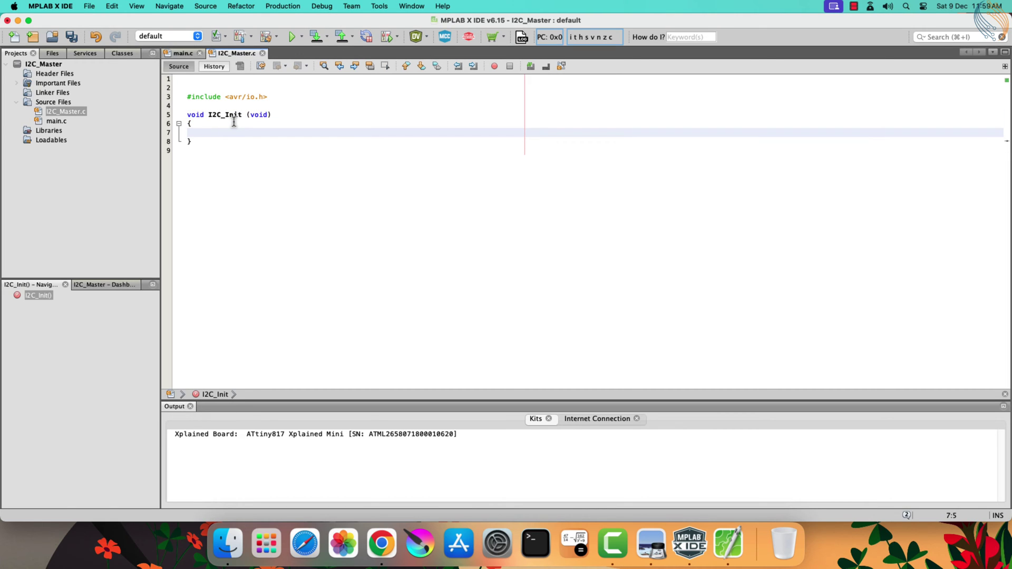
Step: In the datasheet, read the TWI Control A SDASETUP bit and its four-clock-cycle setup time
click(651, 544)
scroll(407, 254, down, 5)
scroll(407, 253, down, 5)
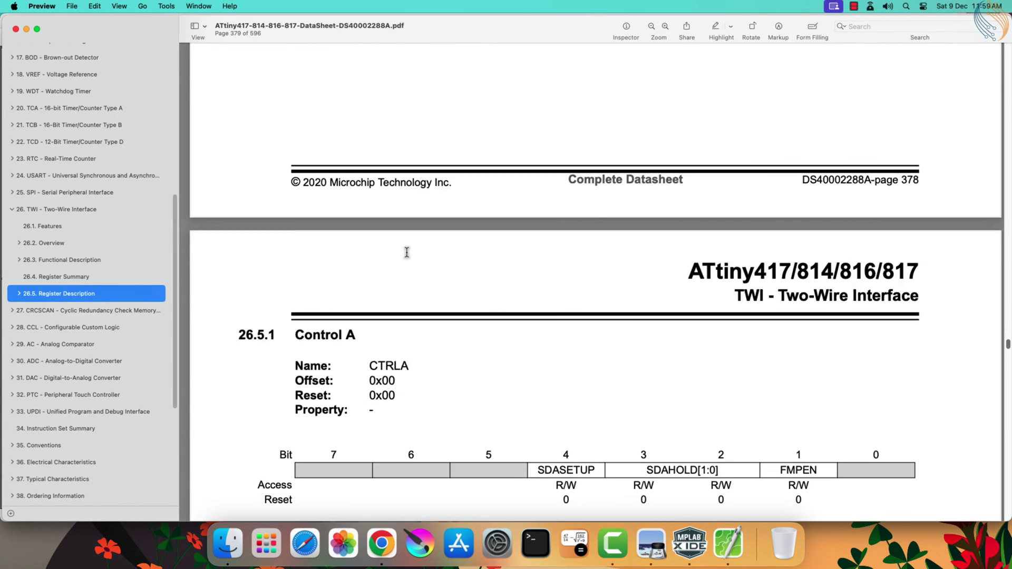
scroll(410, 257, down, 3)
scroll(409, 257, down, 2)
scroll(409, 257, down, 3)
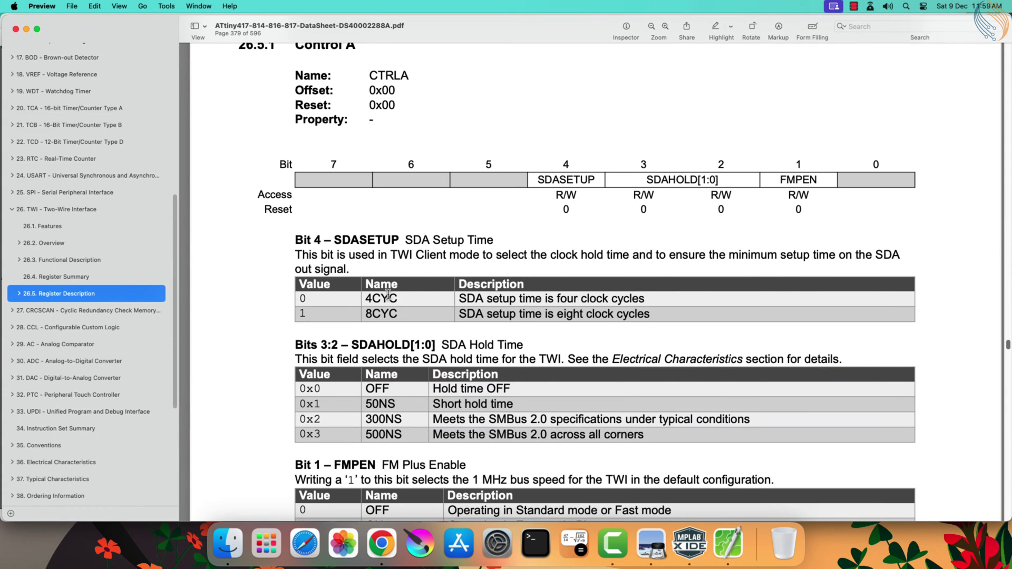
double_click(566, 180)
double_click(387, 75)
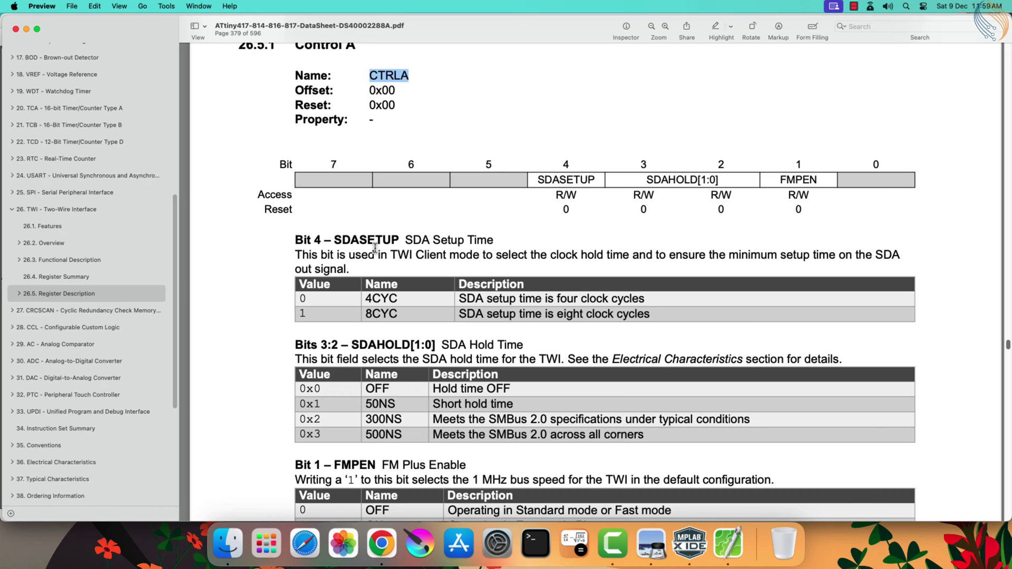
drag(335, 239, 484, 240)
drag(366, 298, 648, 299)
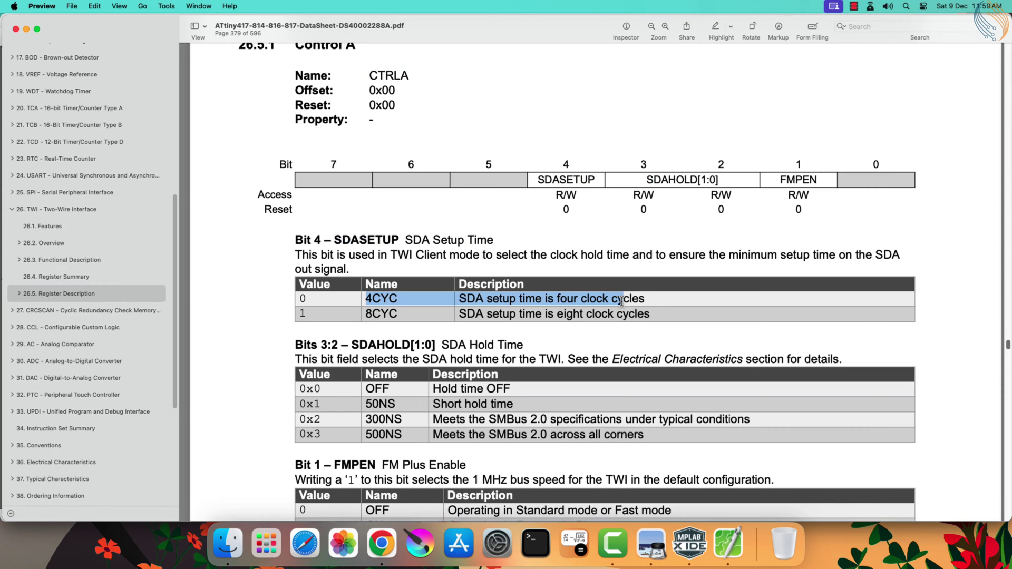
scroll(649, 300, down, 3)
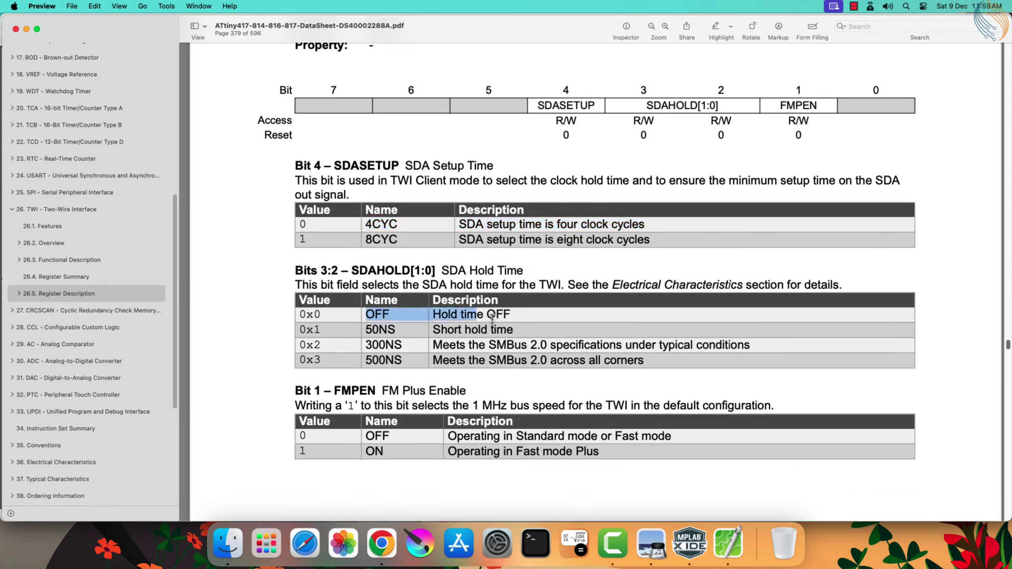
drag(363, 314, 512, 316)
scroll(483, 318, down, 3)
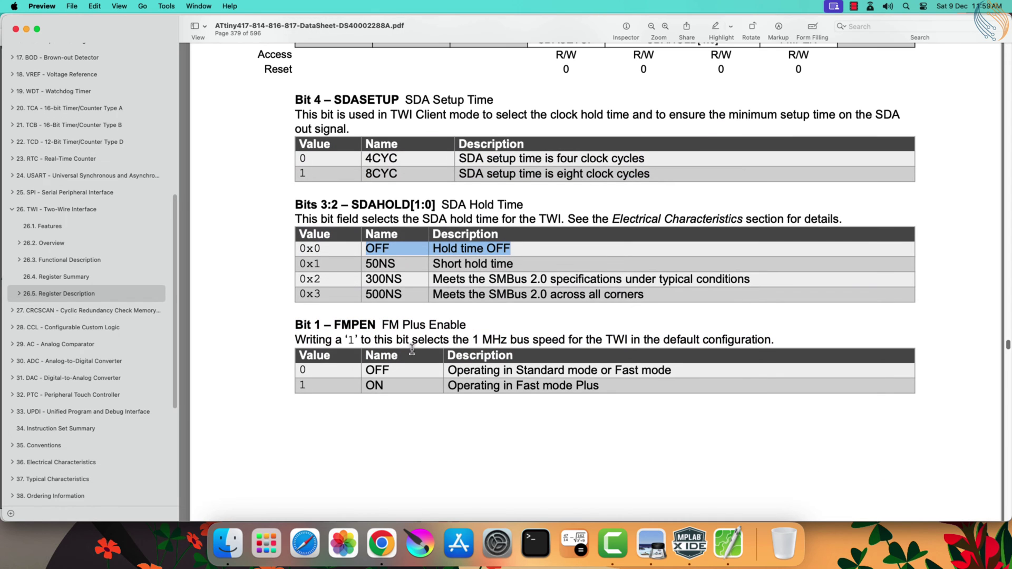
drag(448, 370, 676, 370)
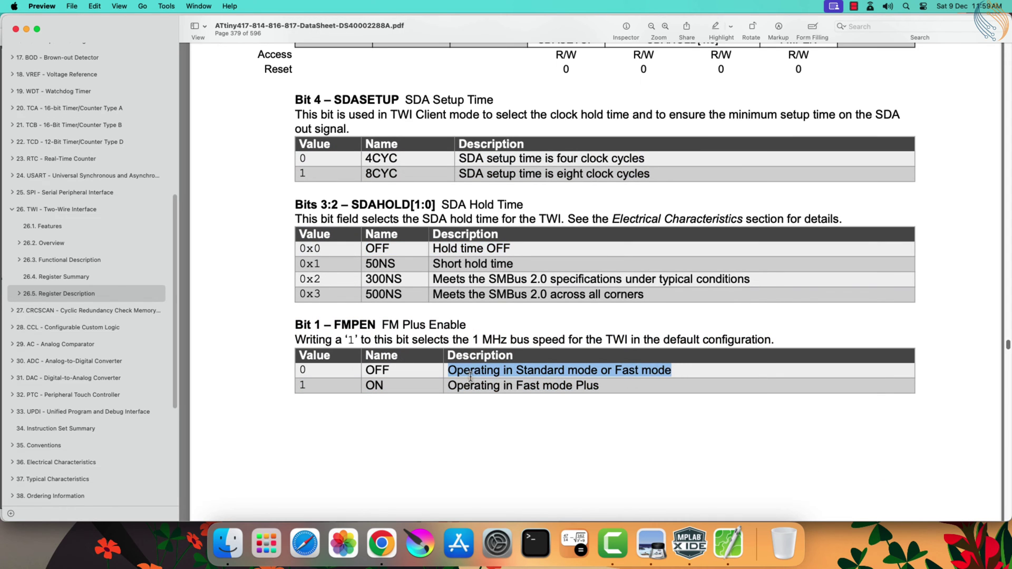
scroll(427, 364, down, 5)
scroll(426, 364, down, 8)
scroll(427, 347, down, 3)
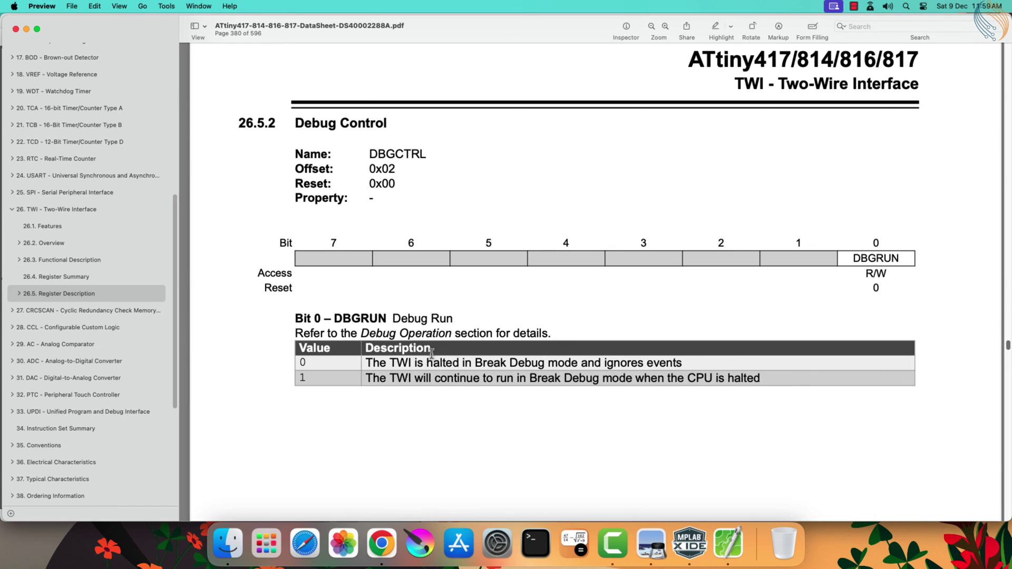
Step: Read the Debug Control DBGCTRL halted versus continue-running-in-debug descriptions
double_click(395, 154)
drag(366, 362, 688, 365)
drag(372, 378, 636, 379)
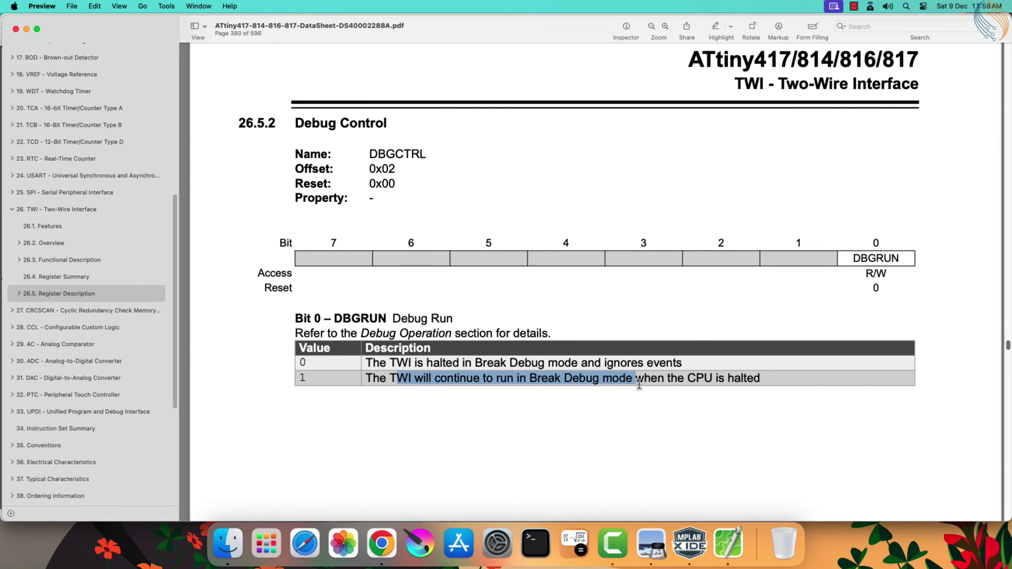
drag(370, 363, 688, 364)
scroll(464, 388, down, 1)
scroll(465, 387, down, 3)
scroll(463, 388, down, 5)
scroll(464, 387, down, 5)
scroll(465, 385, down, 2)
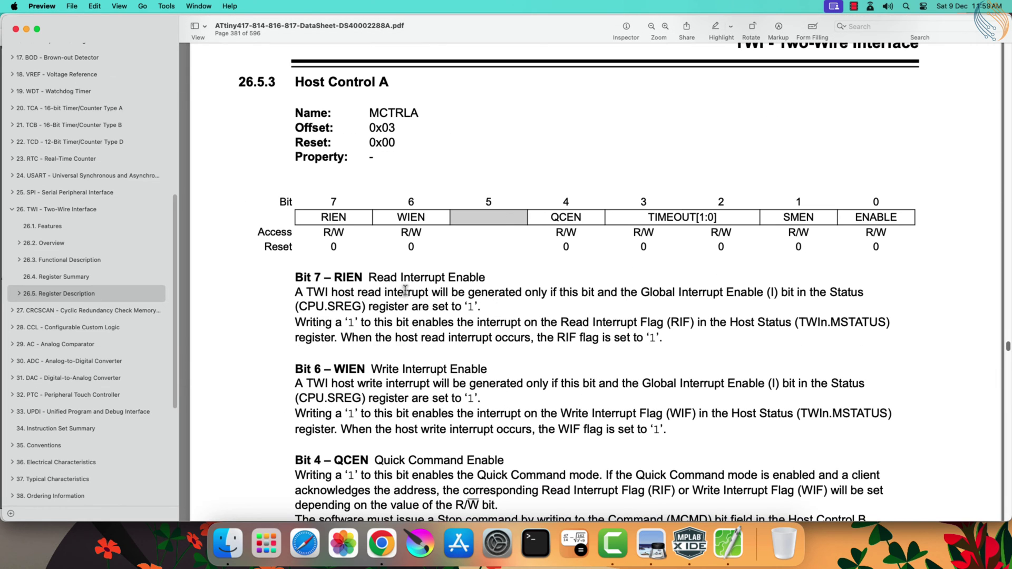
Step: Review the Host Control A RIEN and WIEN bits and the Smart mode explanation
drag(322, 217, 348, 218)
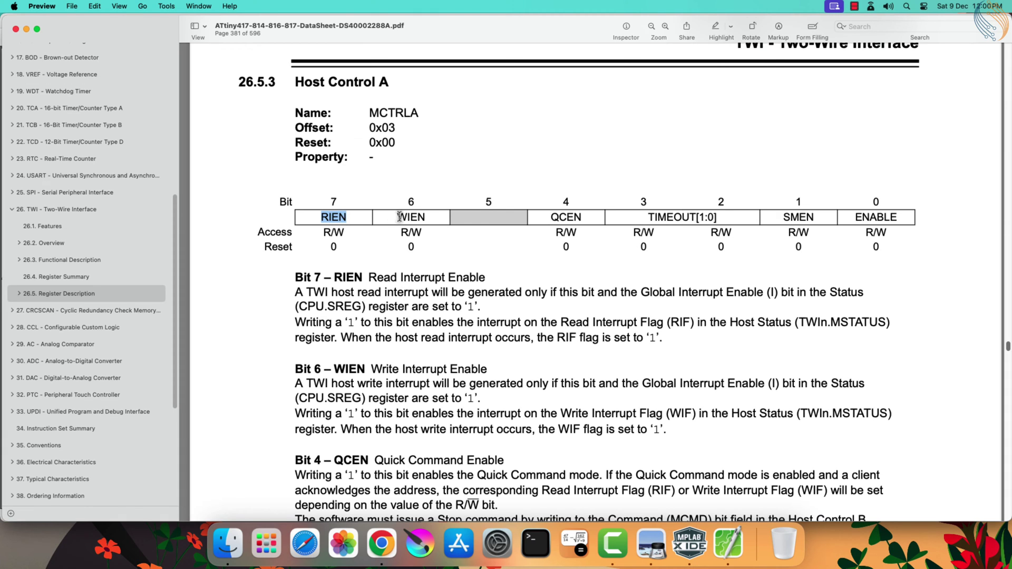
drag(396, 217, 438, 218)
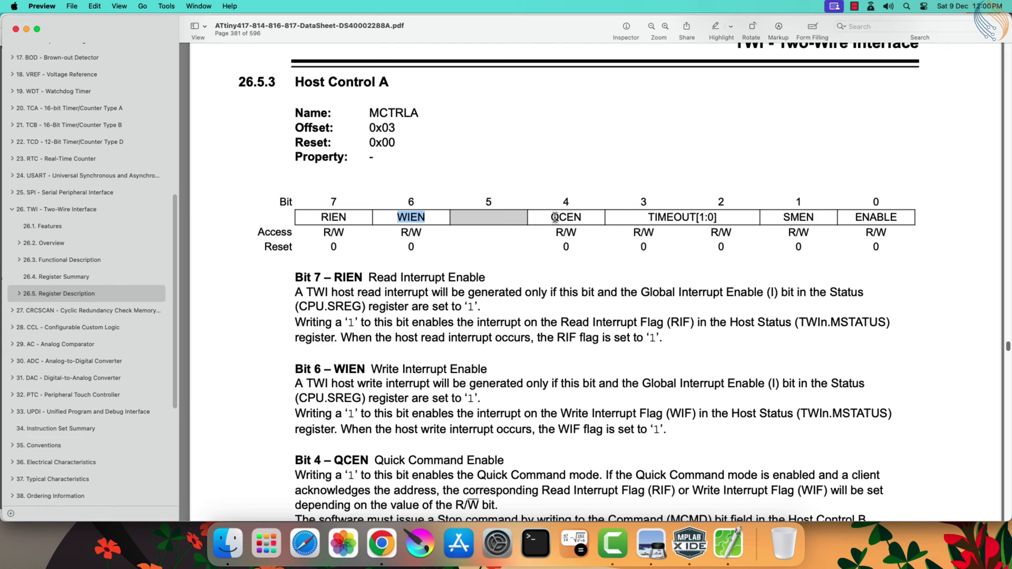
scroll(486, 293, down, 3)
scroll(505, 316, down, 5)
drag(365, 423, 625, 422)
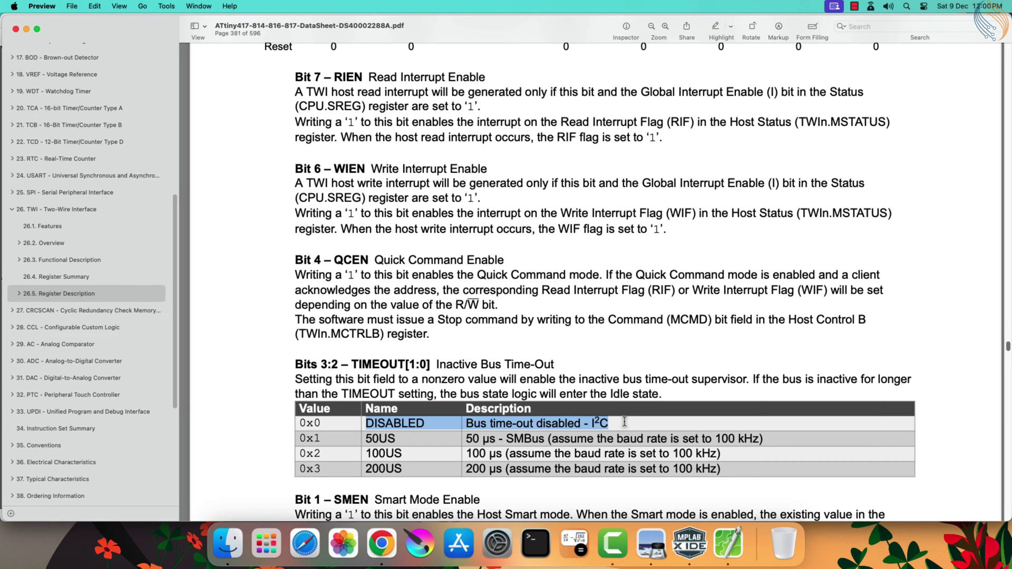
scroll(622, 418, down, 2)
scroll(621, 418, down, 2)
scroll(621, 419, down, 2)
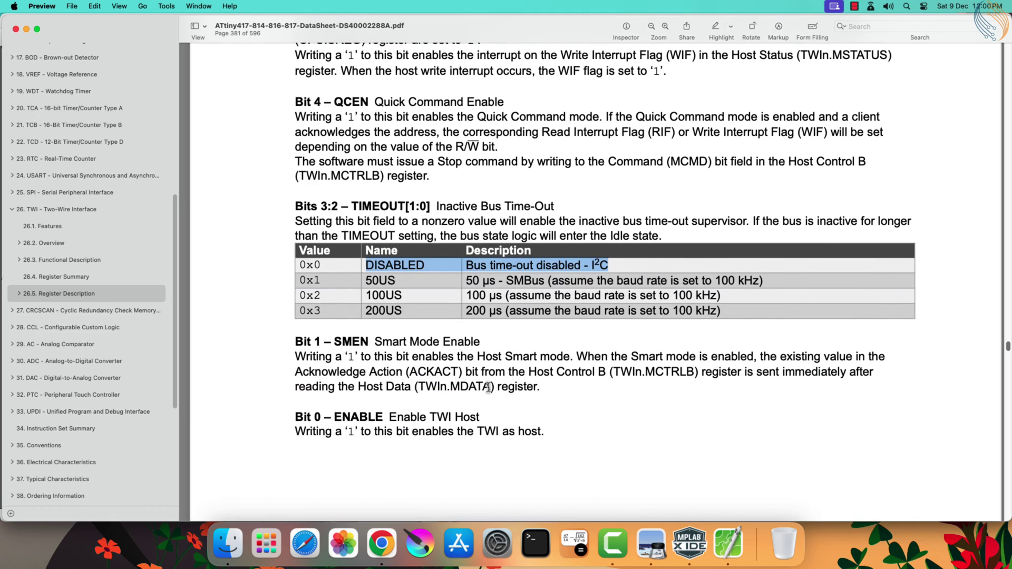
mouse_move(575, 356)
mouse_down()
mouse_move(751, 359)
mouse_move(470, 387)
mouse_move(533, 388)
mouse_up()
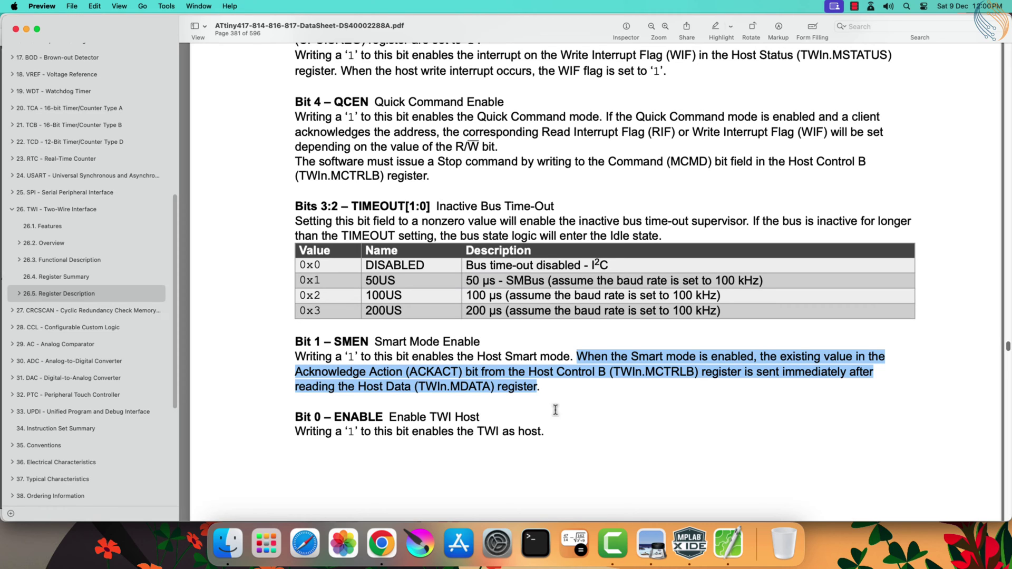
click(484, 377)
scroll(481, 387, down, 1)
scroll(481, 388, down, 1)
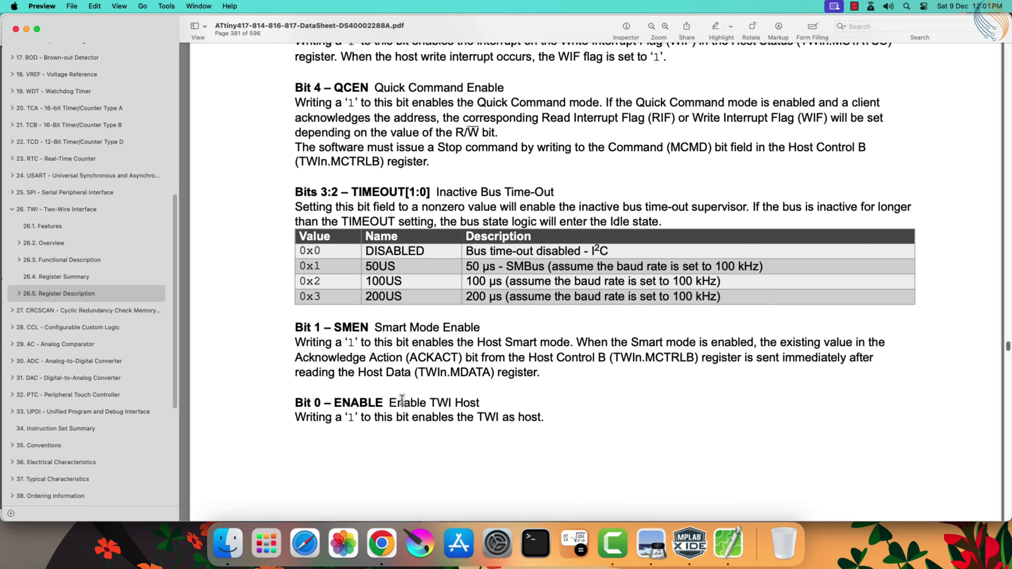
drag(389, 403, 552, 417)
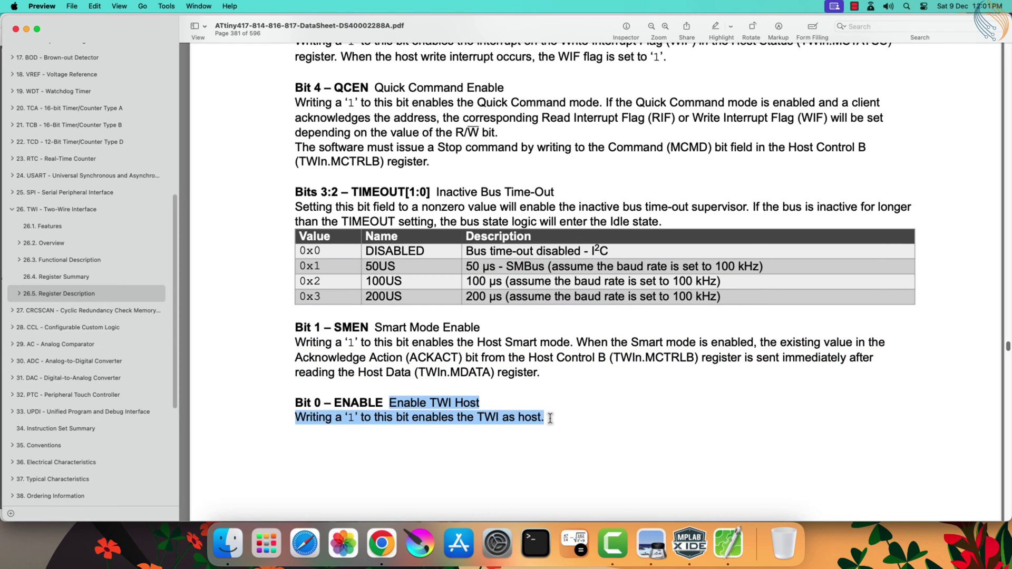
scroll(550, 417, up, 10)
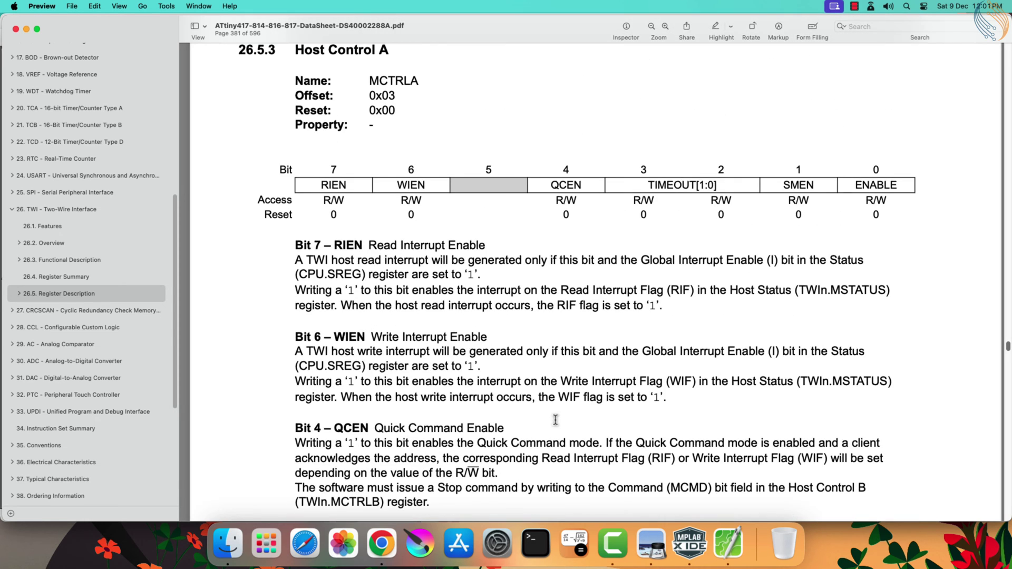
scroll(555, 420, down, 10)
scroll(555, 420, down, 3)
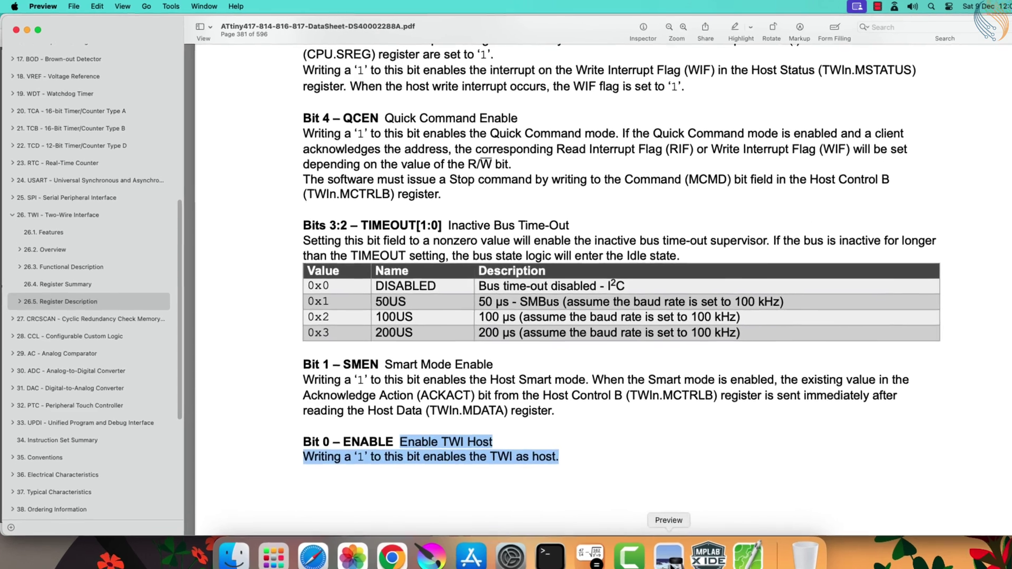
Step: In I2C_Init, add TWI0.MCTRLA = 0x01; // Enable TWI
click(668, 557)
text(TWI0)
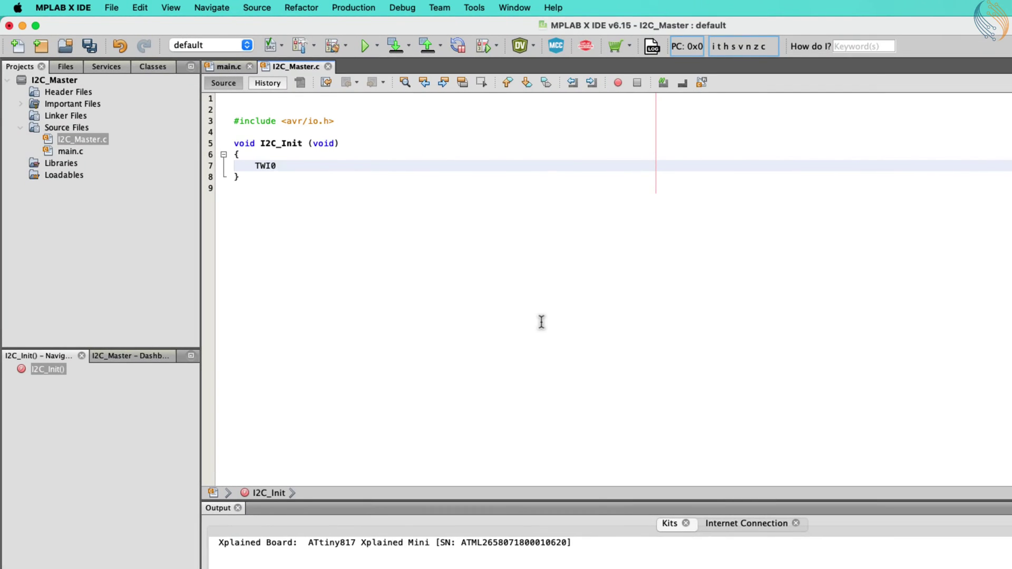
text(.)
key(Down)
key(Down)
key(Down)
key(Return)
text(= )
text(0x01 Enable TWI)
key(Return)
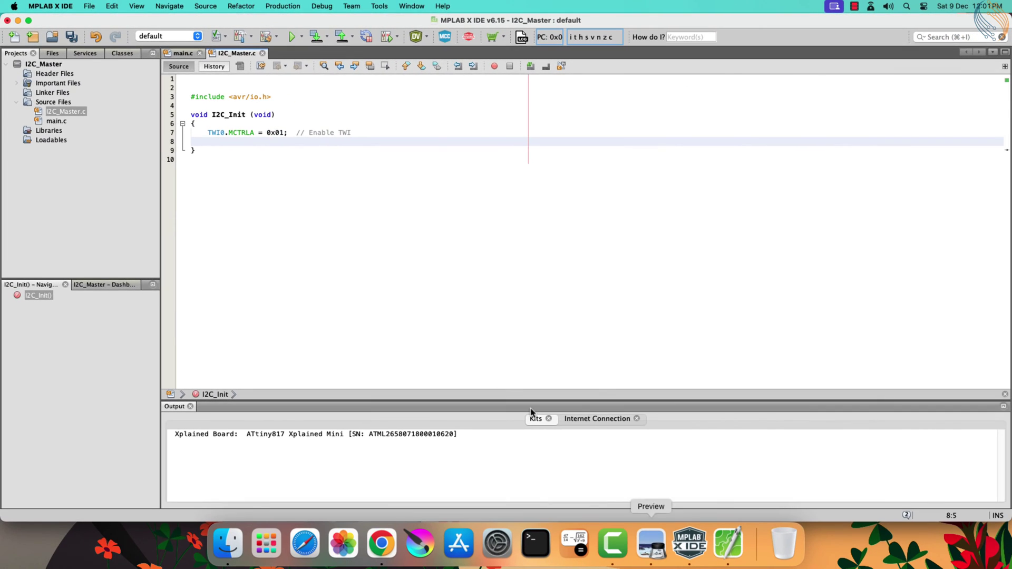
Step: Read the Host Control B FLUSH bit, the ACKACT bit and its Smart Mode condition
click(651, 542)
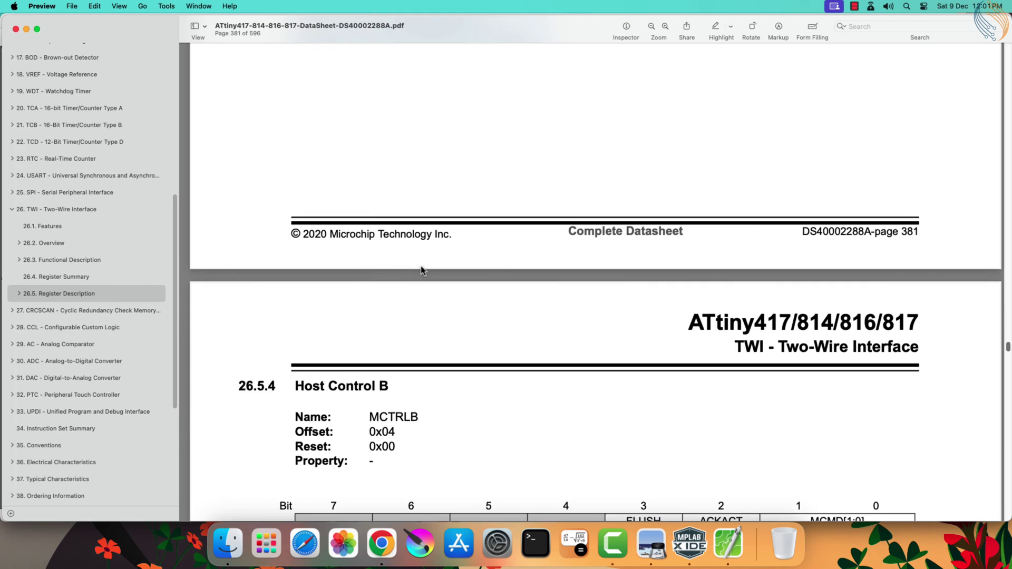
scroll(421, 271, down, 5)
scroll(421, 270, down, 3)
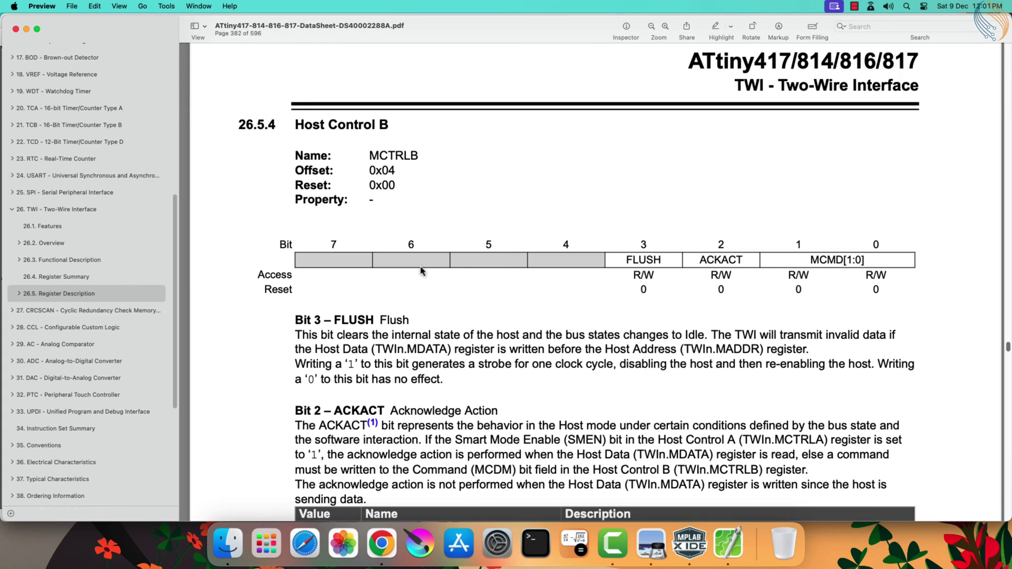
drag(321, 334, 705, 338)
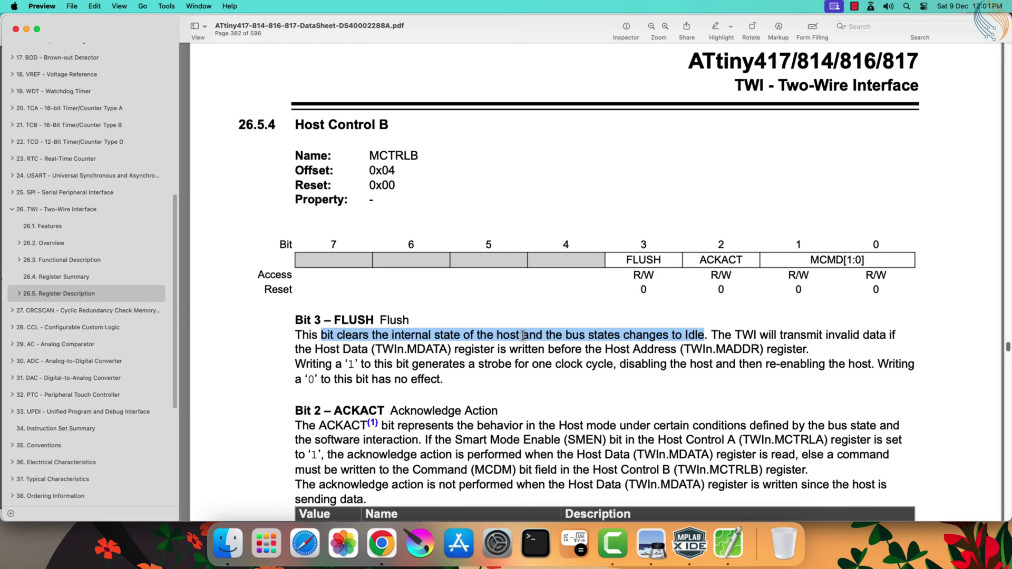
scroll(523, 335, down, 5)
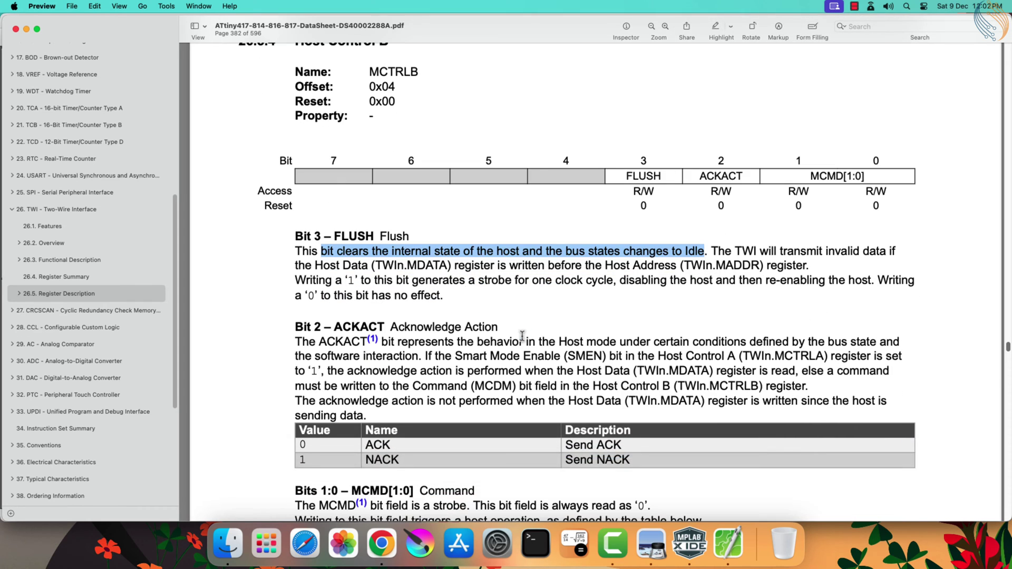
drag(351, 327, 472, 327)
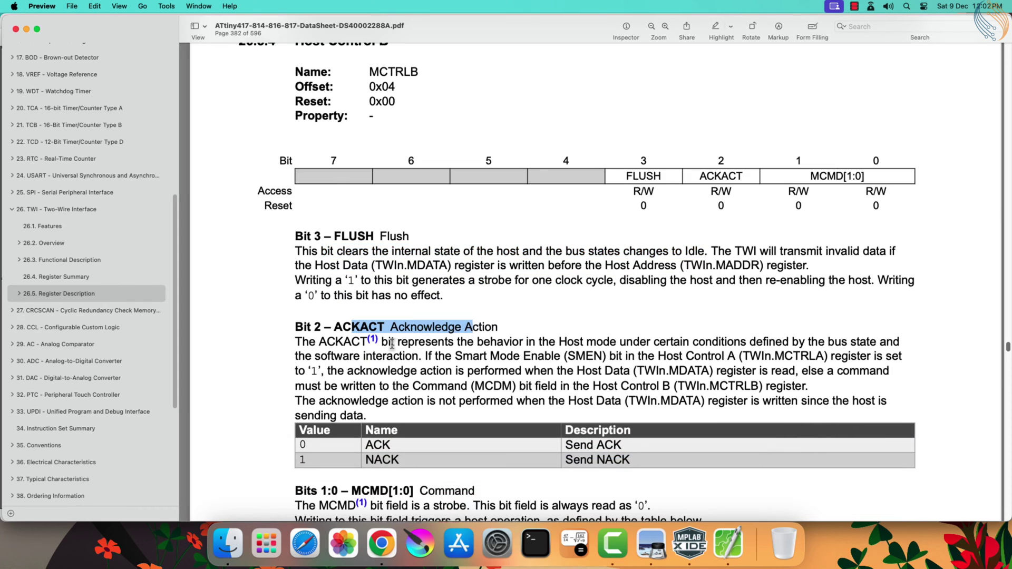
mouse_move(395, 342)
mouse_down()
mouse_move(565, 356)
mouse_move(490, 359)
mouse_up()
click(490, 360)
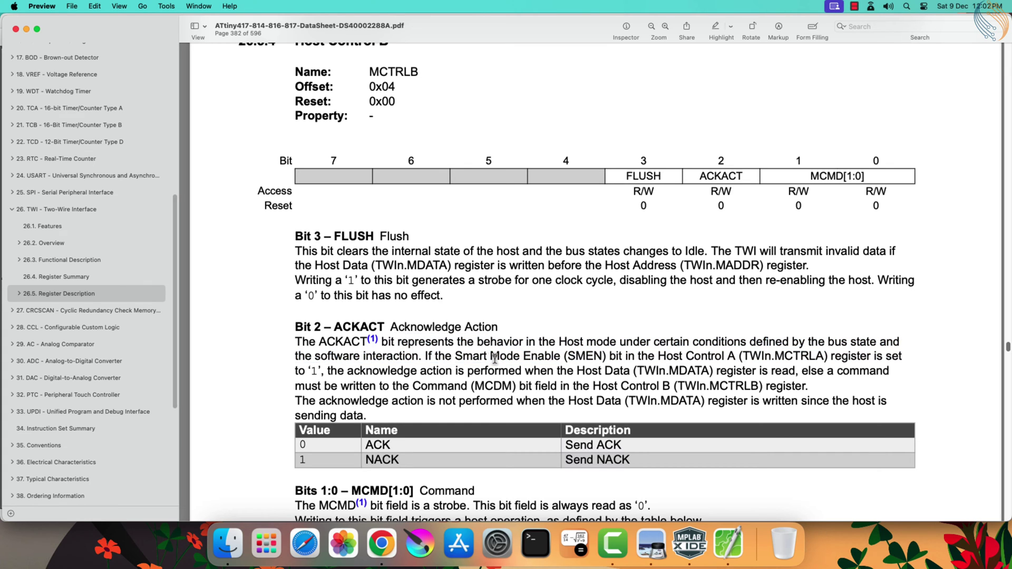
drag(427, 357, 715, 371)
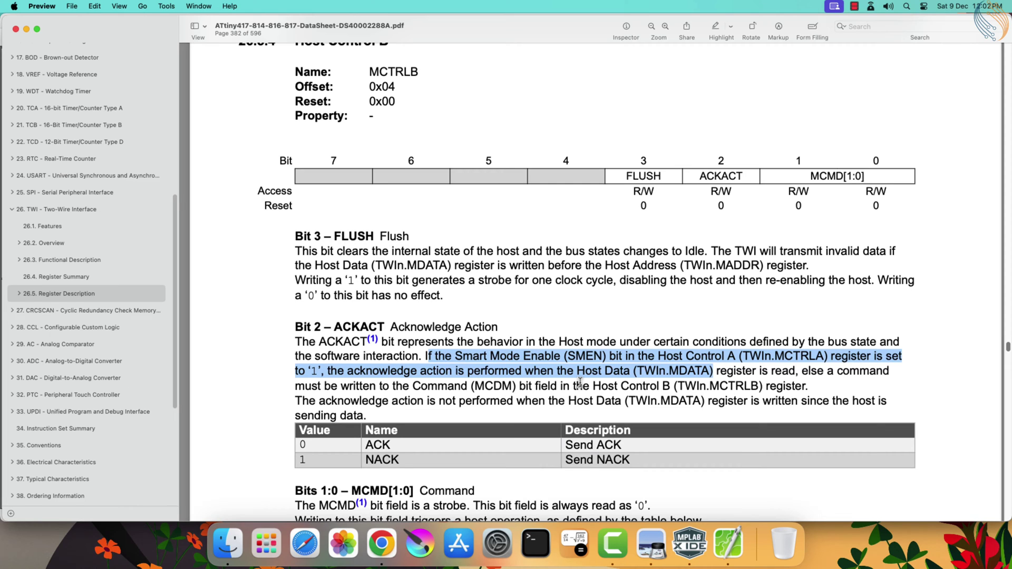
click(548, 386)
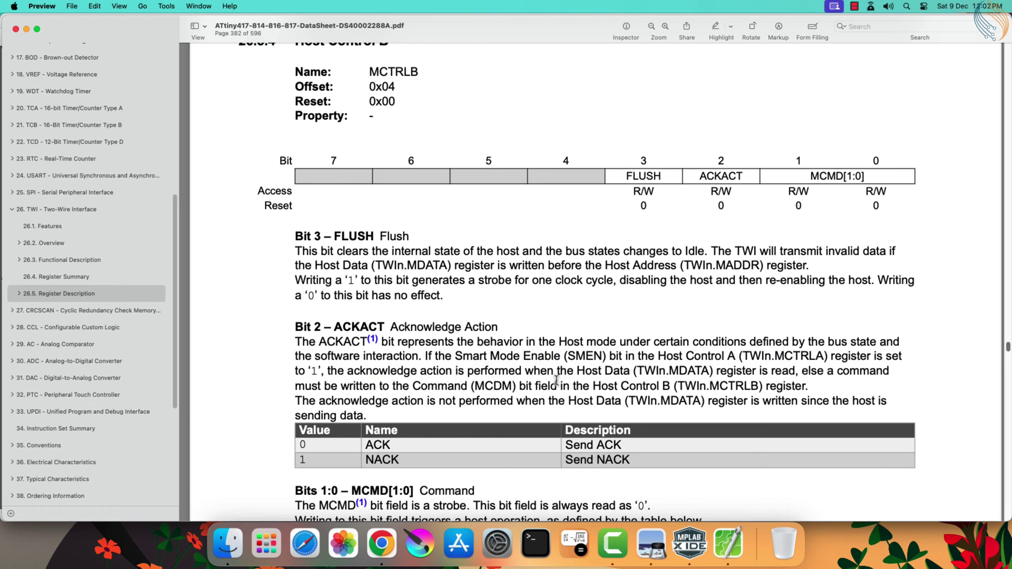
scroll(558, 368, down, 4)
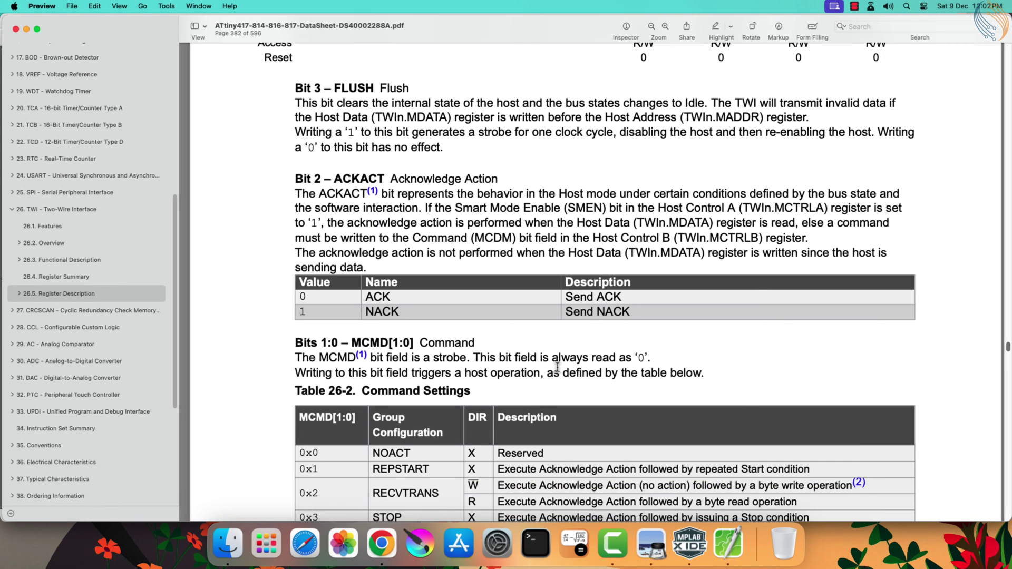
scroll(557, 365, down, 2)
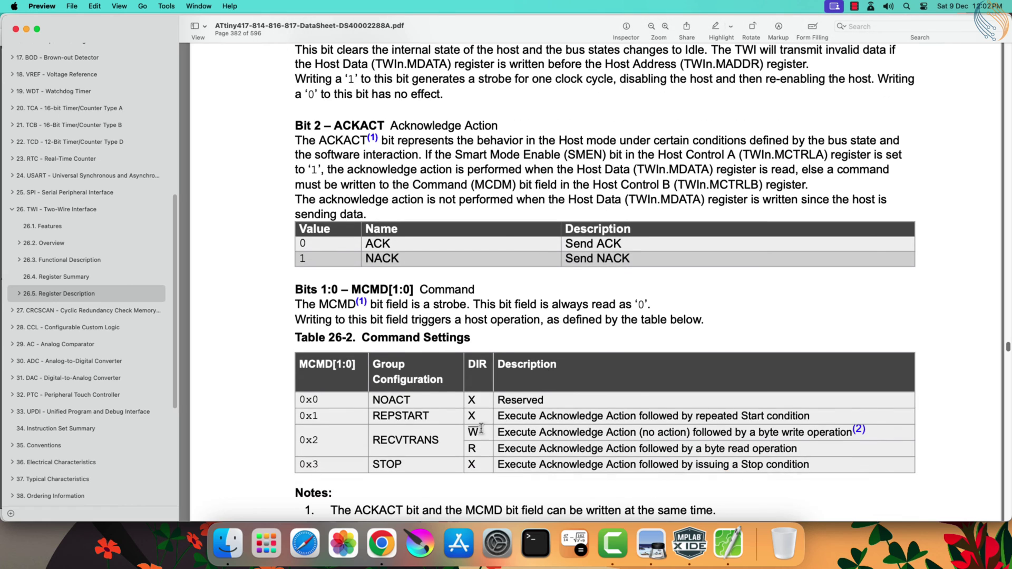
Step: Go through the MCMD command table: NOACT, REPSTART, RECVTRANS and STOP
drag(346, 286, 503, 323)
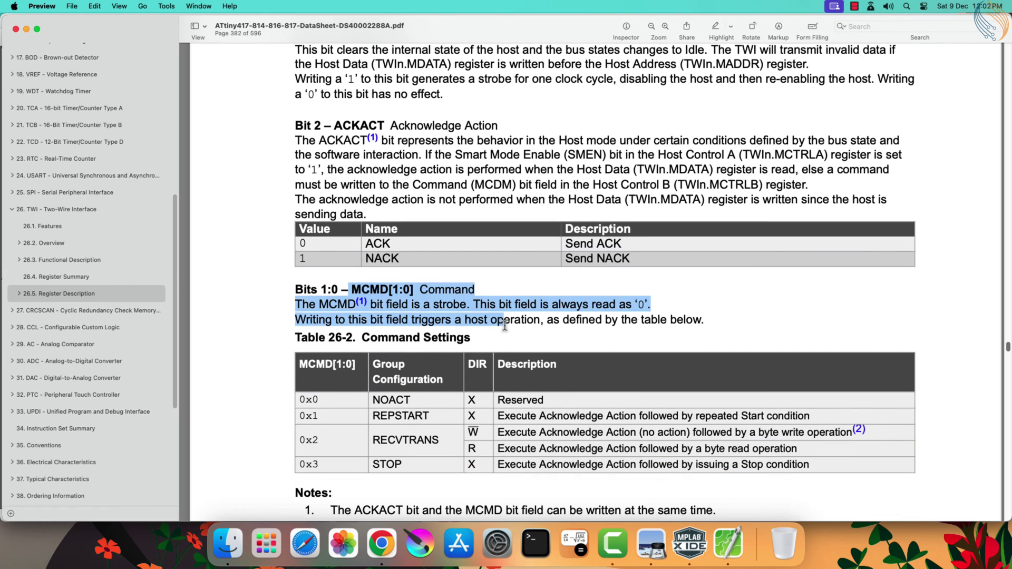
click(393, 398)
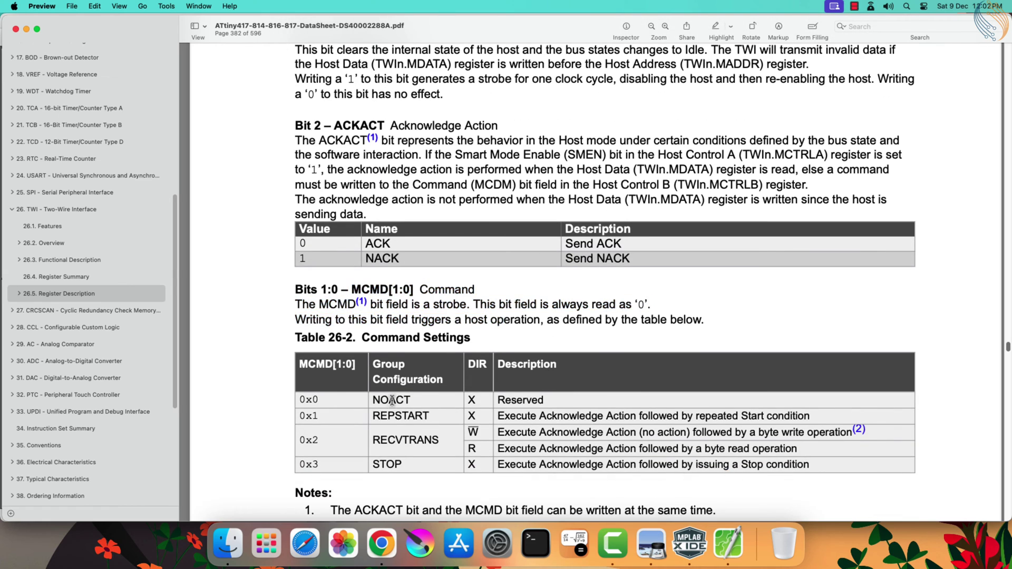
drag(374, 402, 449, 401)
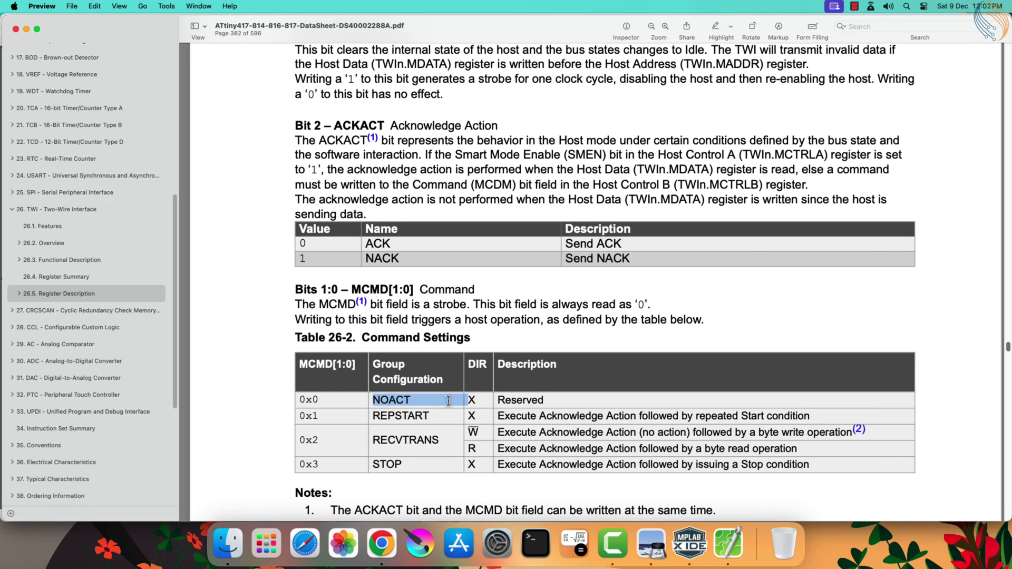
drag(374, 417, 618, 415)
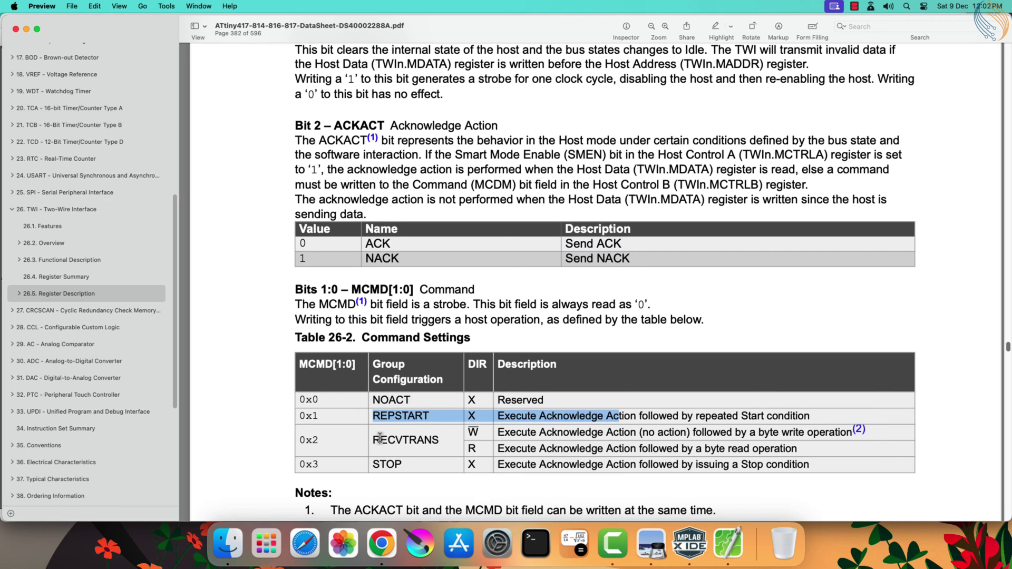
drag(374, 439, 540, 447)
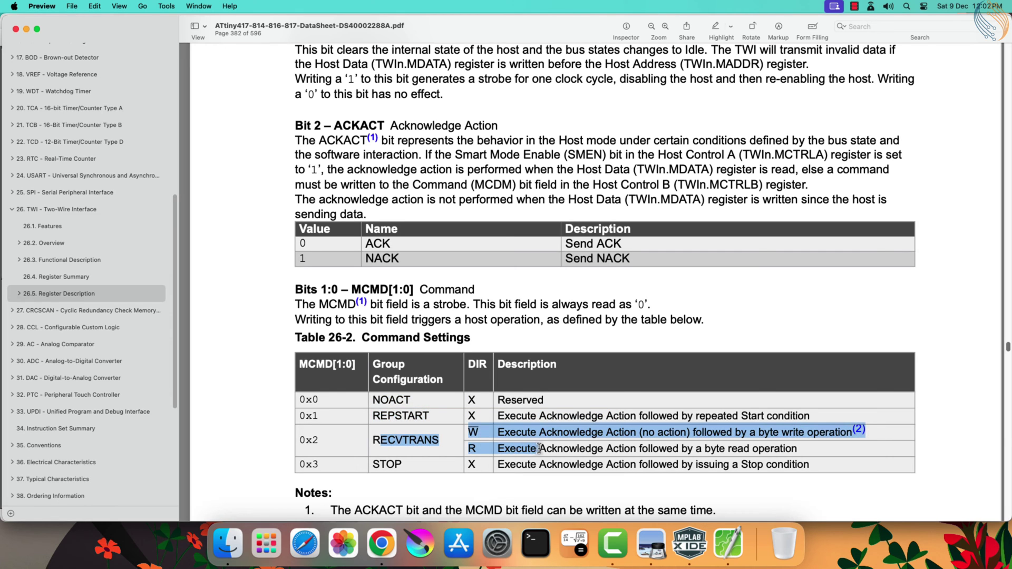
drag(374, 464, 602, 465)
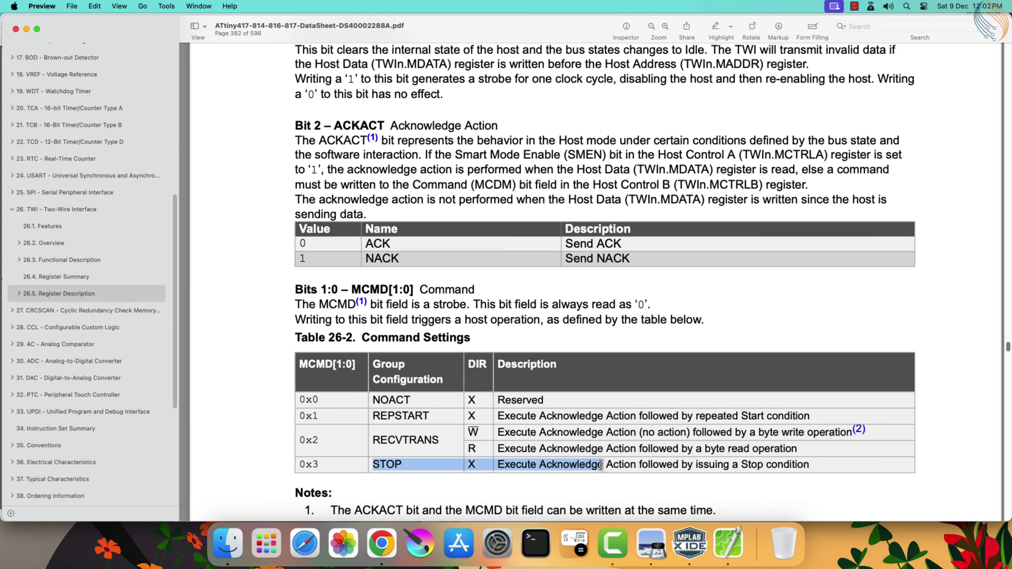
scroll(506, 380, up, 2)
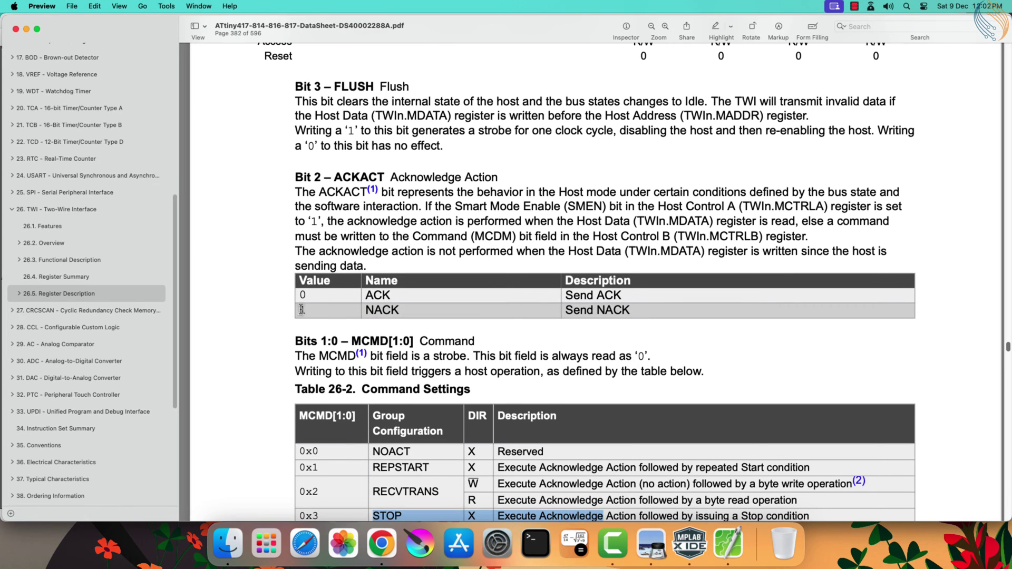
scroll(302, 309, up, 2)
drag(295, 226, 500, 226)
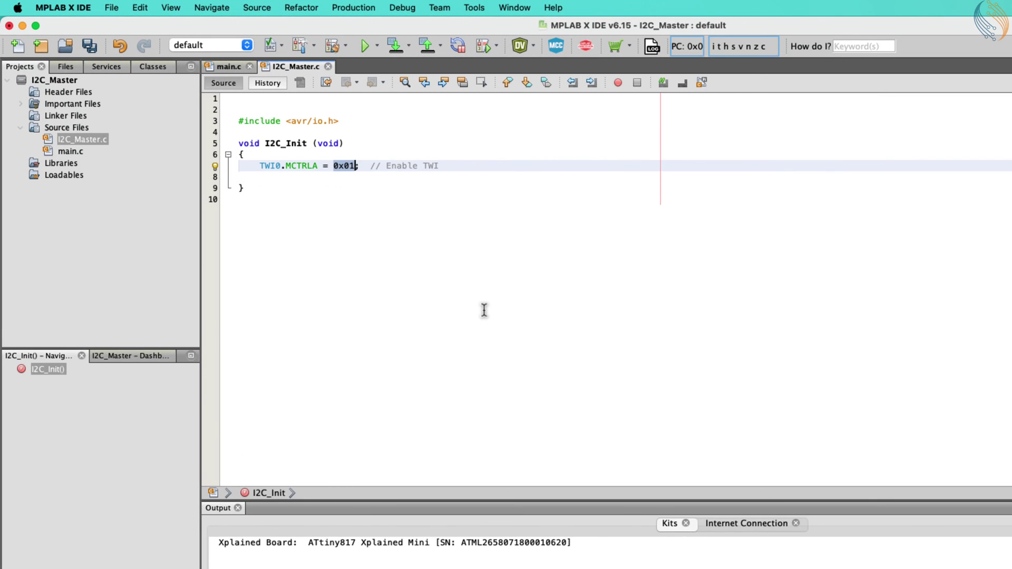
text(TWI_ENABLE_bm)
Step: Look up the TWI_ENABLE_bm declaration used on the enable line
double_click(370, 165)
right_click(369, 166)
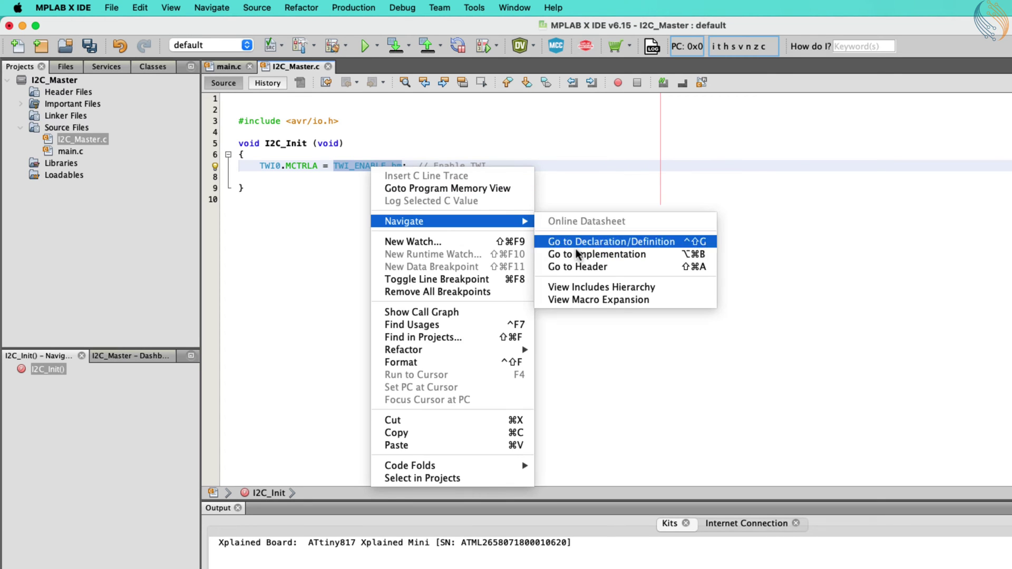
click(577, 215)
drag(322, 151, 564, 148)
click(289, 67)
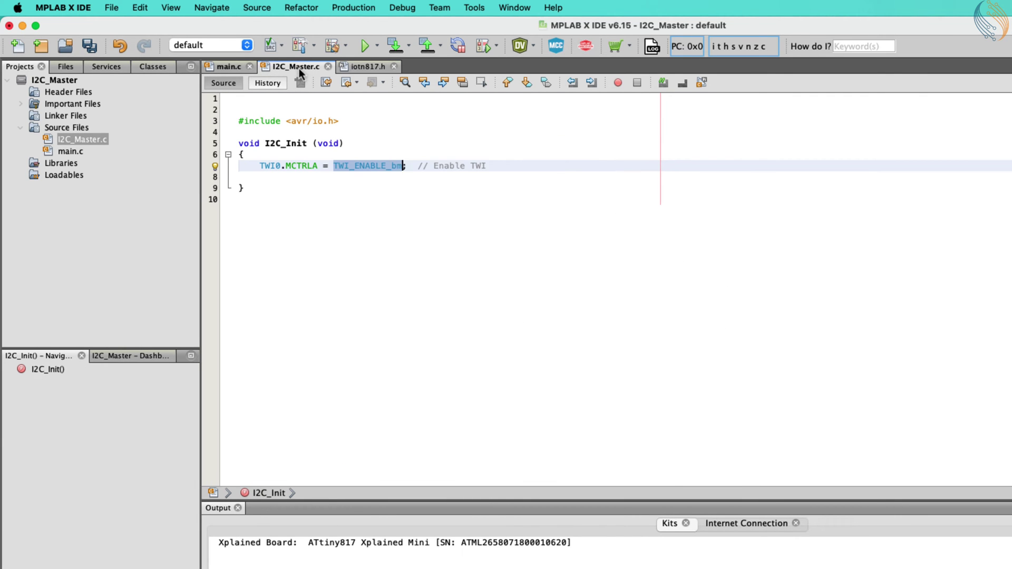
Step: Add TWI0.MCTRLB = TWI_ACKACT_NACK_gc on a new line using autocomplete
click(490, 166)
key(Return)
text(I0.)
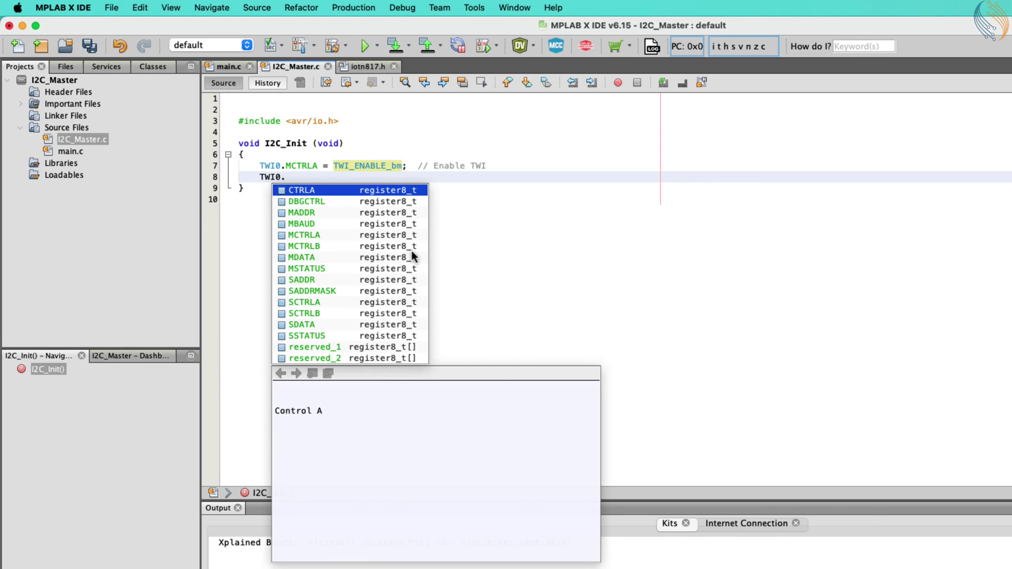
text(M)
key(Down)
key(Down)
key(Down)
key(Return)
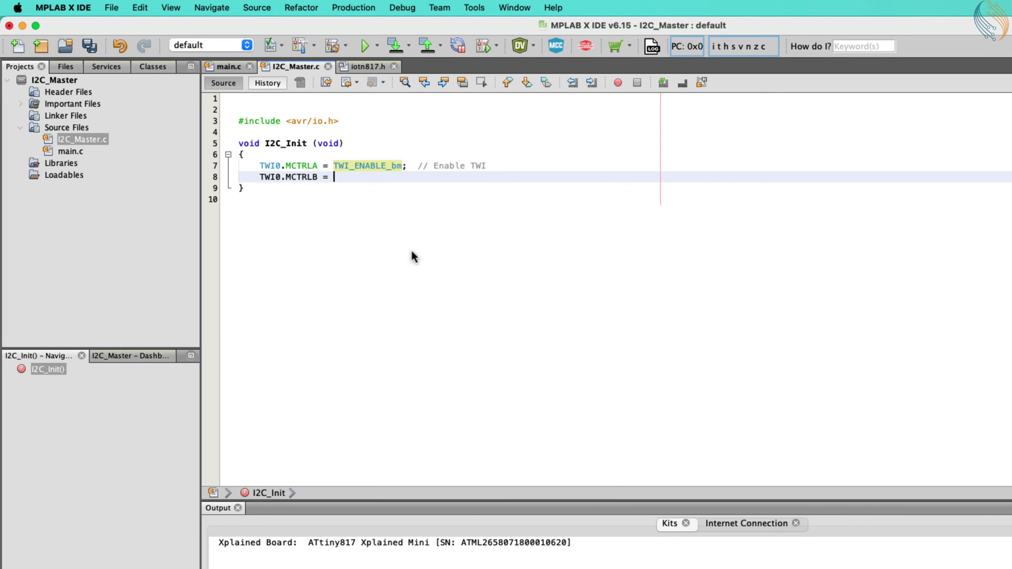
text(1)
key(BackSpace)
key(BackSpace)
key(BackSpace)
text(CK)
key(ctrl+space)
key(Down)
key(Down)
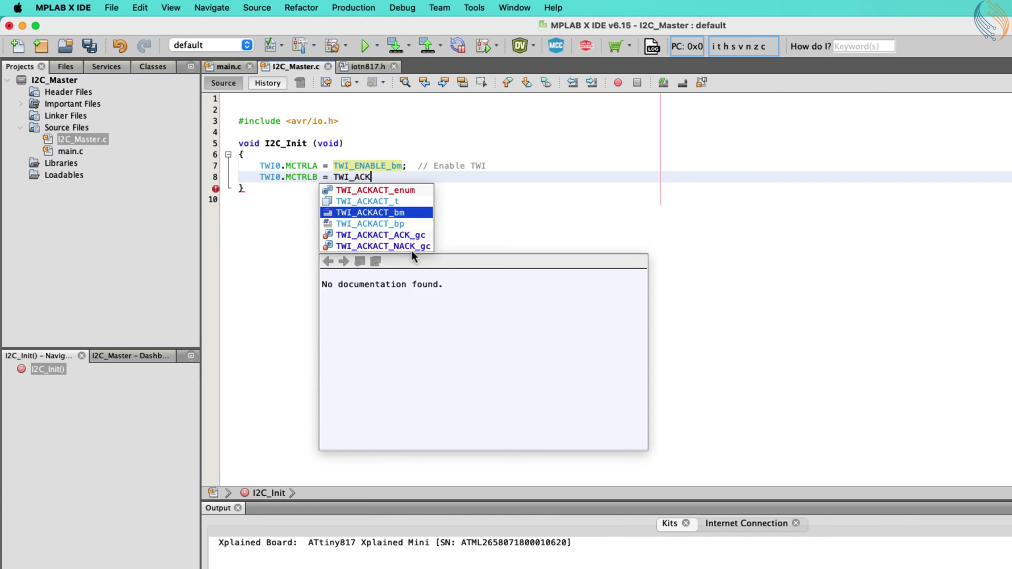
key(Down)
key(Down)
key(Down)
key(Return)
text(;  // send NA)
Step: Confirm in iotn817.h that TWI_ACKACT_NACK_gc equals 0x01<<2
right_click(383, 178)
click(585, 188)
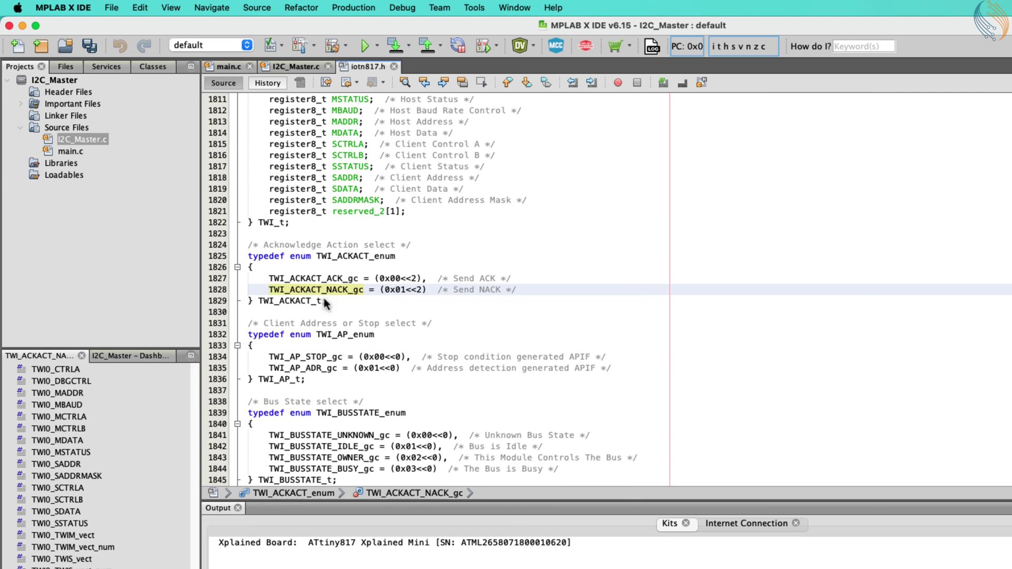
drag(386, 289, 427, 289)
click(393, 67)
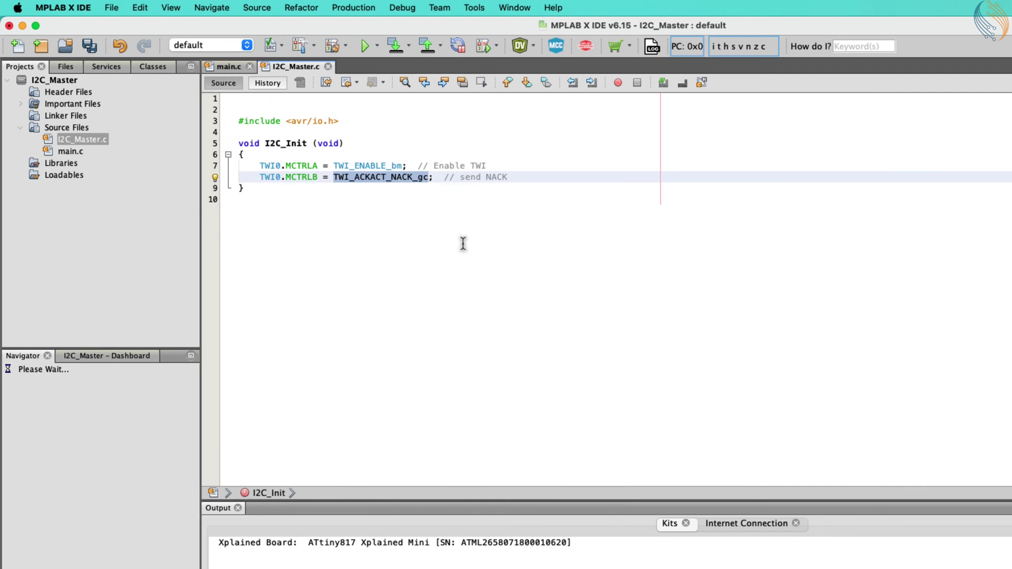
click(534, 177)
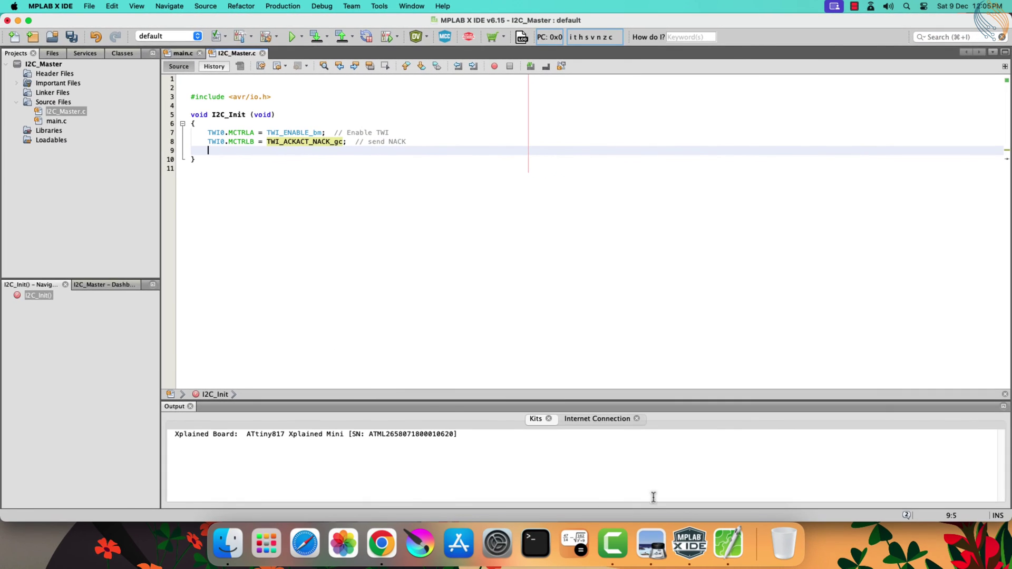
Step: Read the MSTATUS Read Interrupt Flag and Write Interrupt Flag descriptions
click(650, 544)
scroll(420, 289, down, 10)
scroll(421, 288, down, 10)
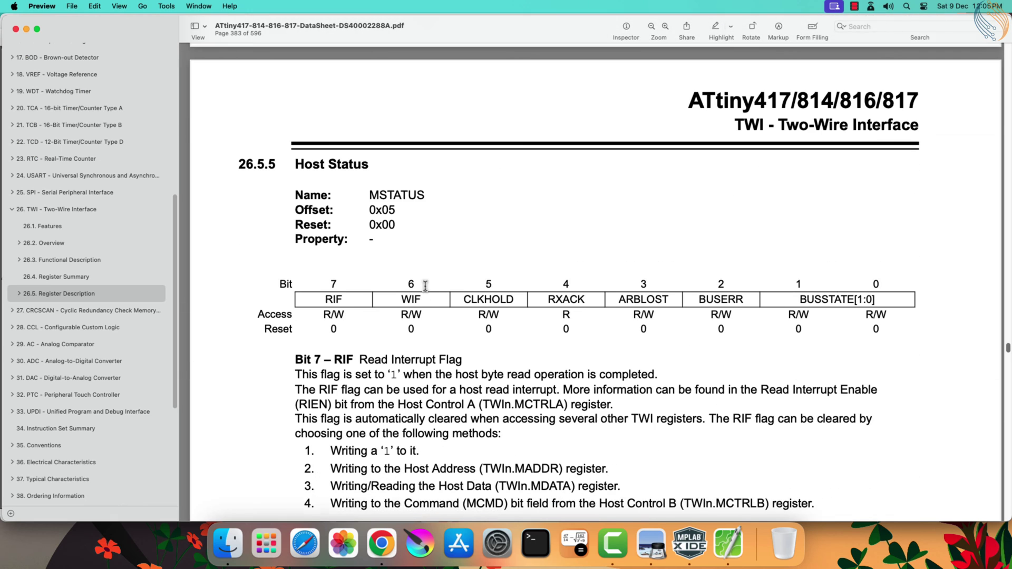
scroll(421, 289, down, 3)
double_click(395, 177)
scroll(427, 225, down, 3)
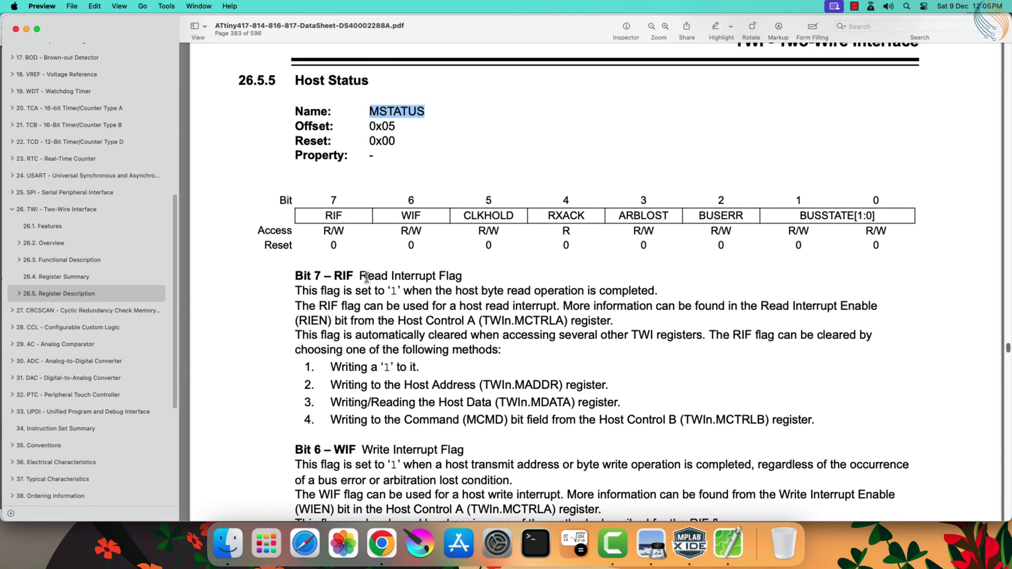
mouse_move(359, 277)
mouse_down()
mouse_move(549, 296)
mouse_move(653, 292)
mouse_up()
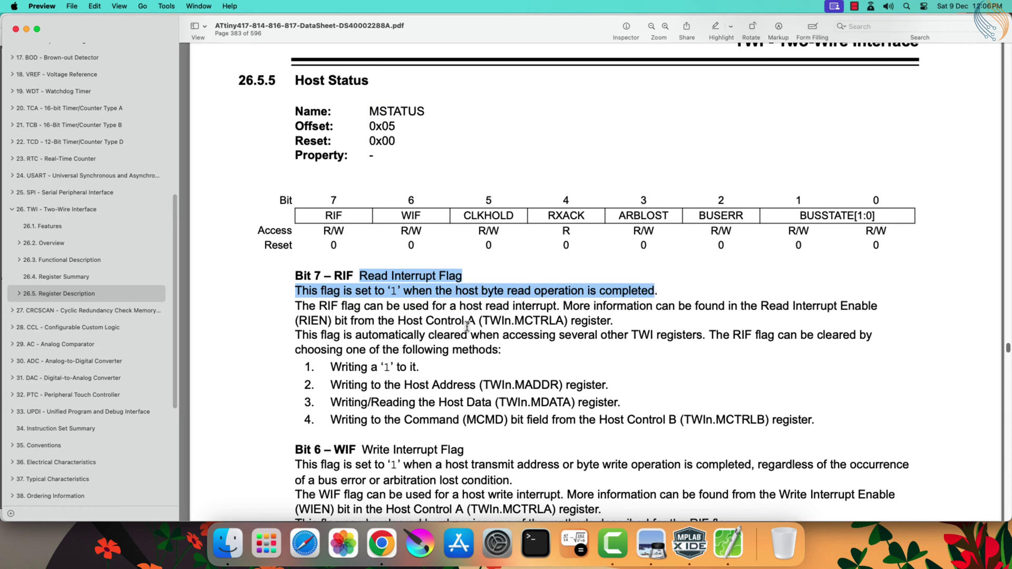
scroll(443, 333, down, 3)
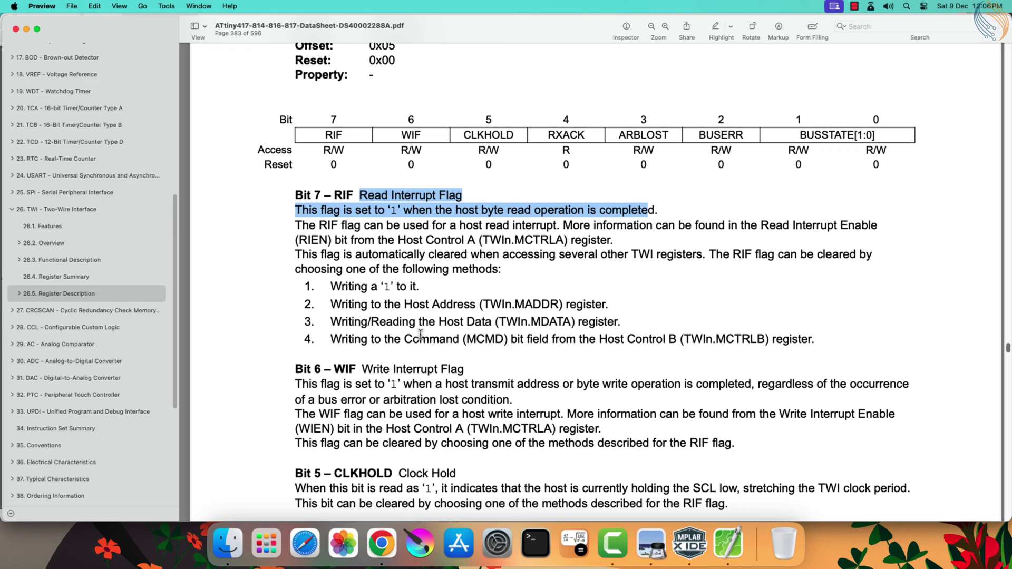
drag(362, 369, 461, 372)
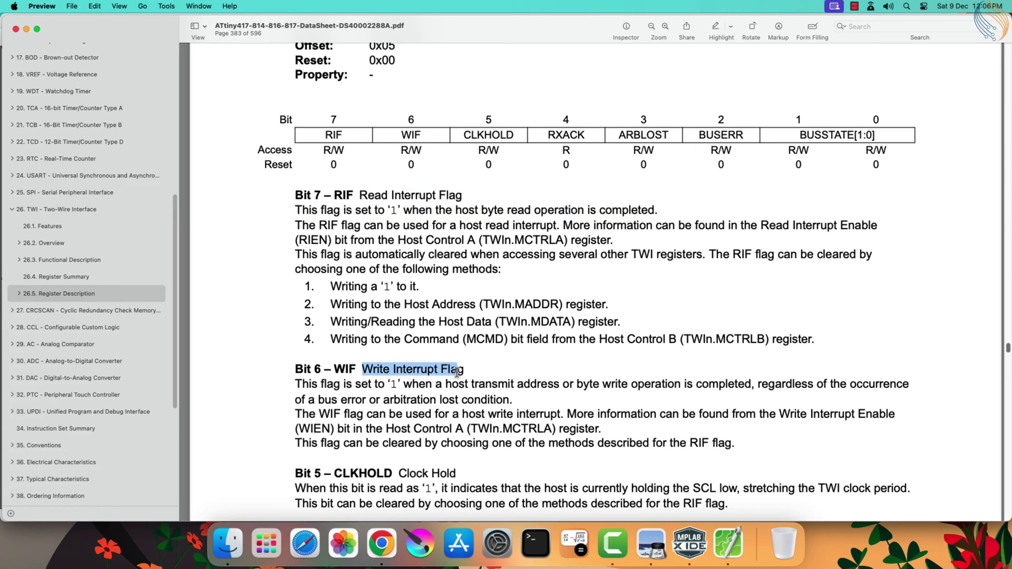
drag(342, 384, 755, 386)
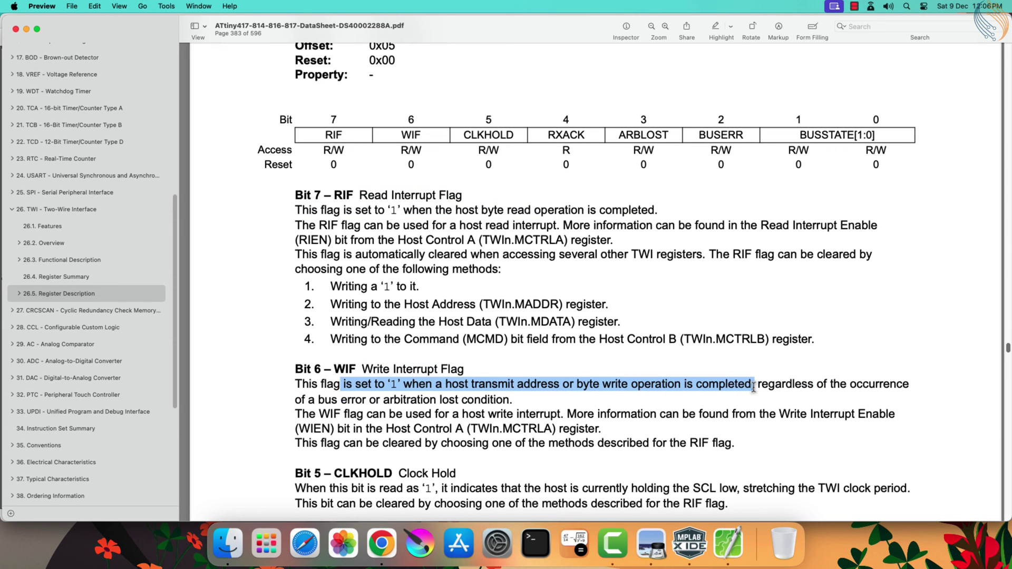
scroll(450, 359, down, 5)
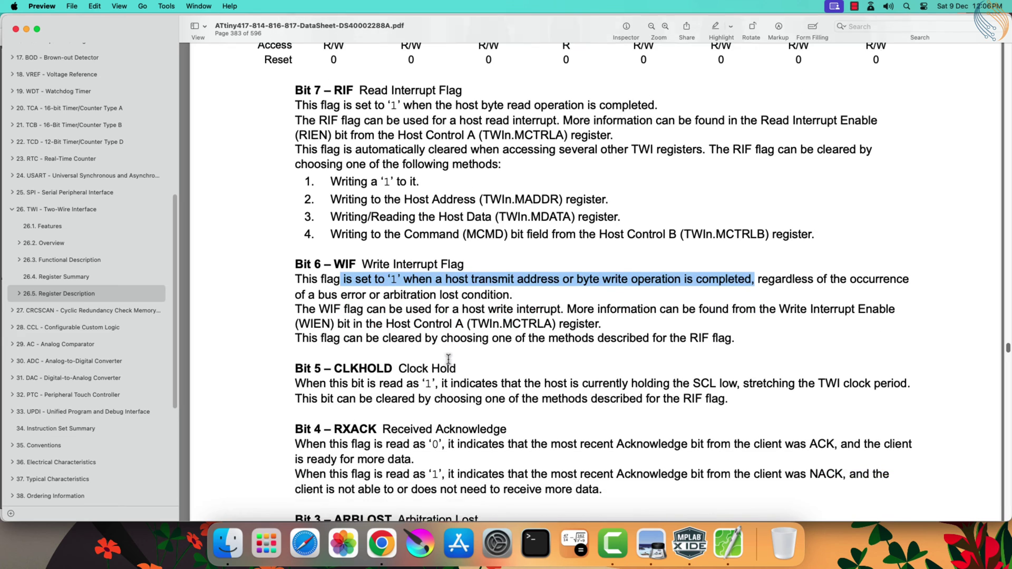
scroll(447, 360, down, 5)
Step: Read the RXACK ACK/NACK cases and the UNKNOWN entry of the BUSSTATE table
mouse_move(381, 382)
mouse_down()
mouse_move(440, 397)
mouse_move(822, 409)
mouse_up()
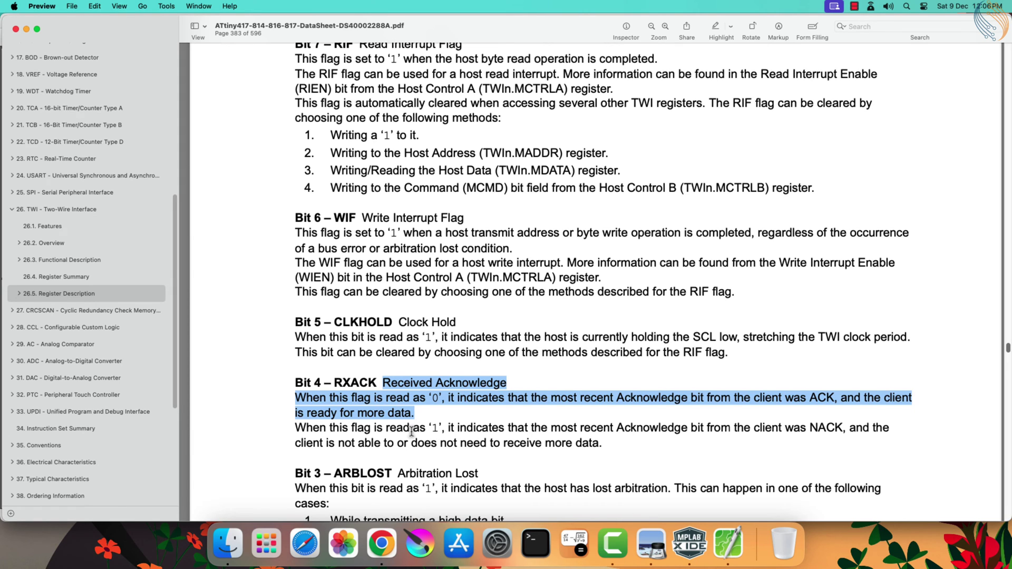
drag(366, 428, 846, 428)
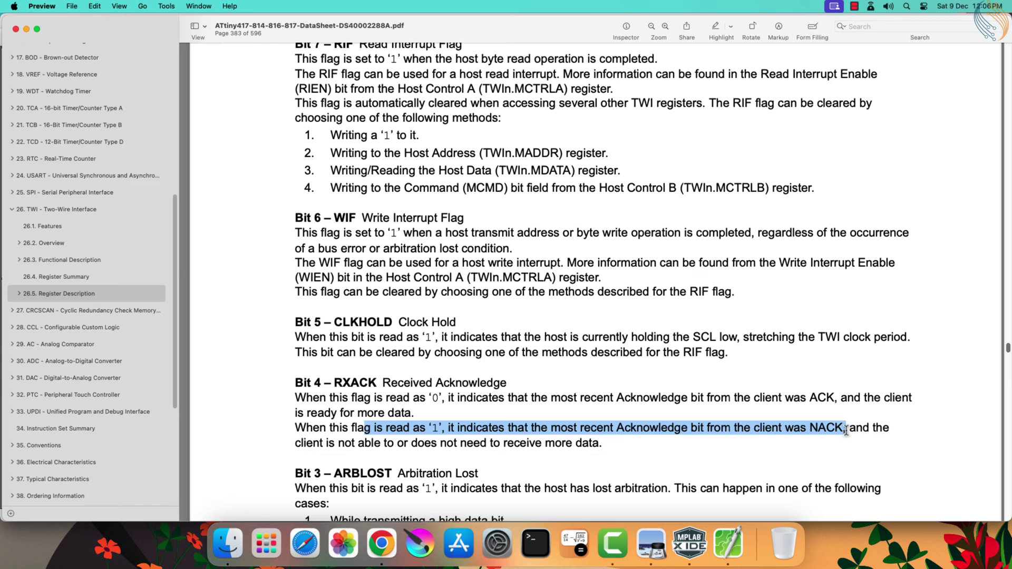
scroll(329, 356, down, 3)
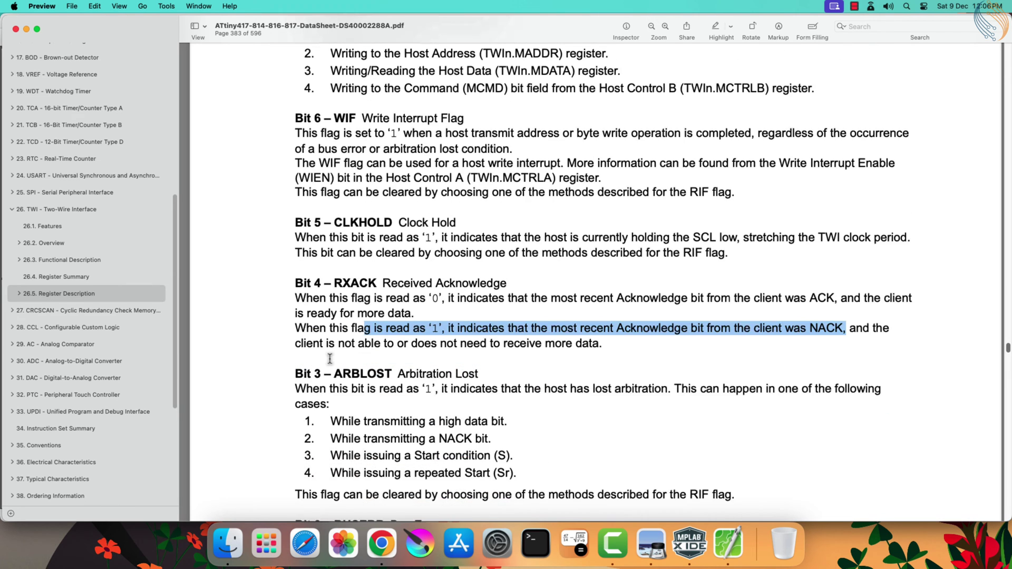
scroll(329, 355, down, 3)
scroll(330, 356, down, 3)
scroll(329, 360, down, 3)
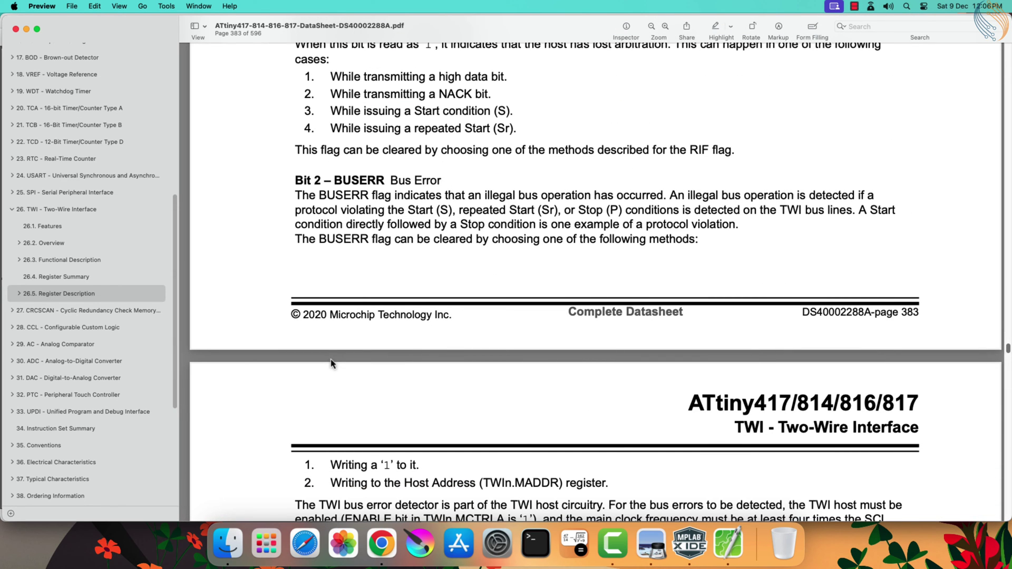
scroll(331, 363, down, 3)
scroll(331, 363, down, 3)
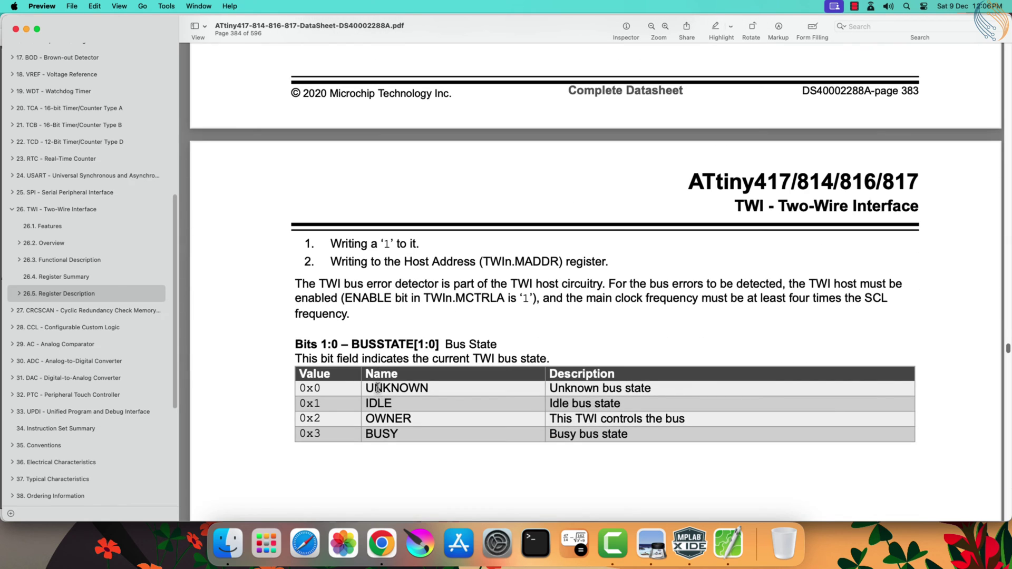
drag(373, 387, 405, 388)
double_click(369, 403)
click(384, 428)
scroll(407, 328, down, 5)
scroll(387, 273, down, 5)
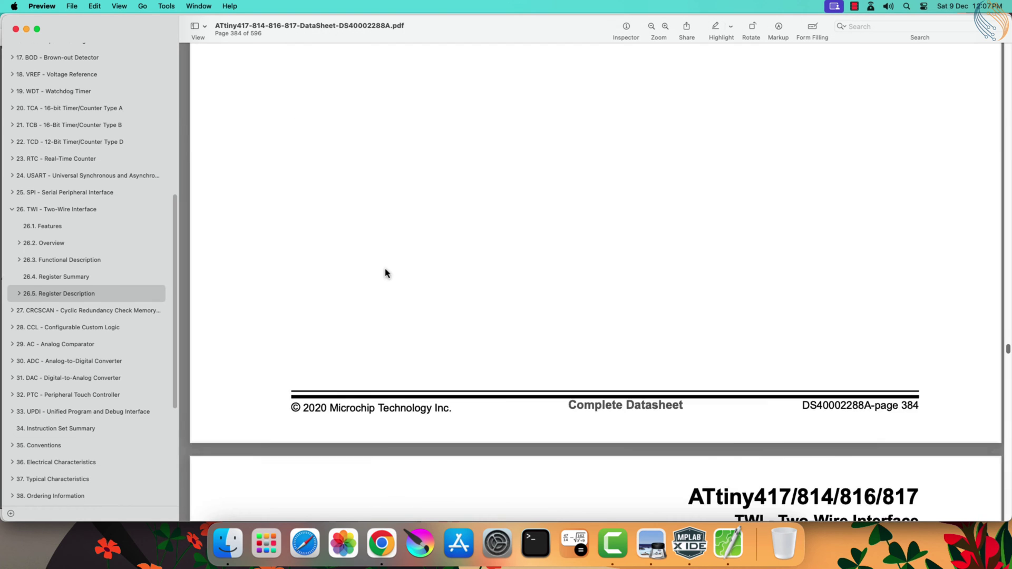
scroll(387, 273, down, 5)
drag(378, 215, 426, 213)
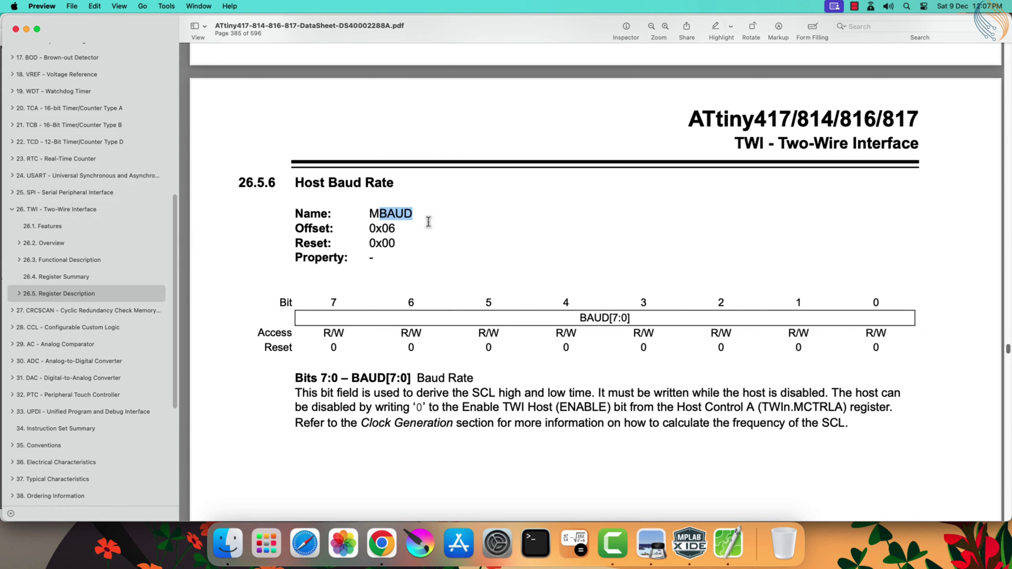
scroll(411, 329, down, 2)
Step: Find the BAUD[7:0] field and the BAUD Equation 26-3 in the TWI chapter
double_click(579, 261)
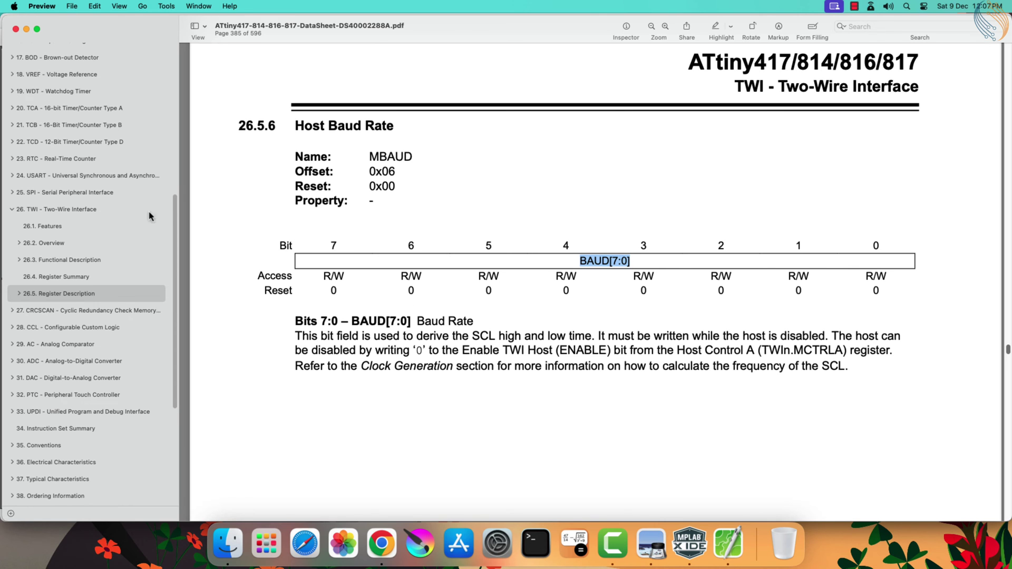
click(71, 211)
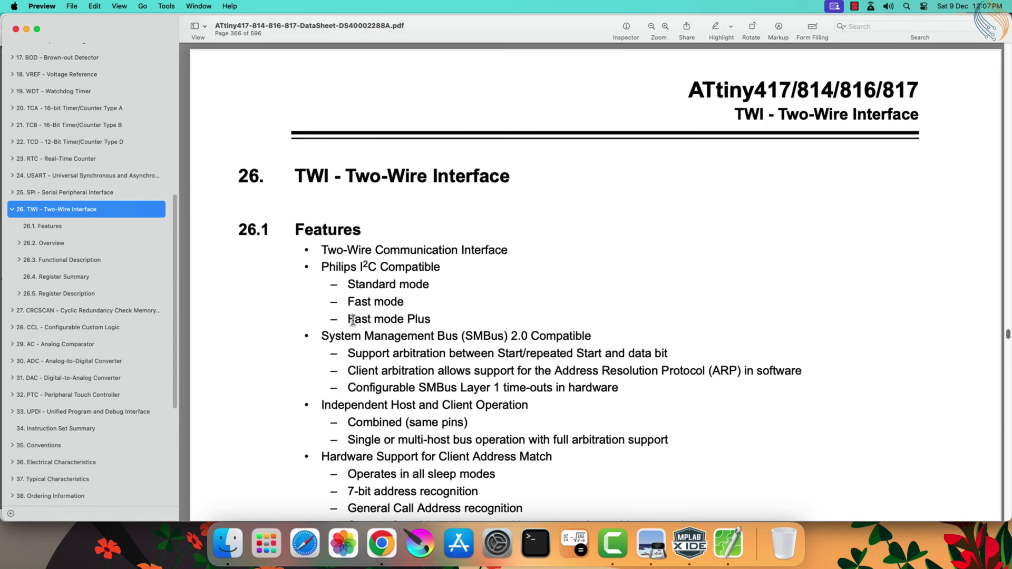
scroll(363, 325, down, 10)
scroll(362, 324, down, 10)
scroll(363, 324, down, 10)
scroll(363, 324, down, 10)
scroll(396, 321, down, 5)
scroll(414, 319, down, 5)
scroll(414, 319, down, 3)
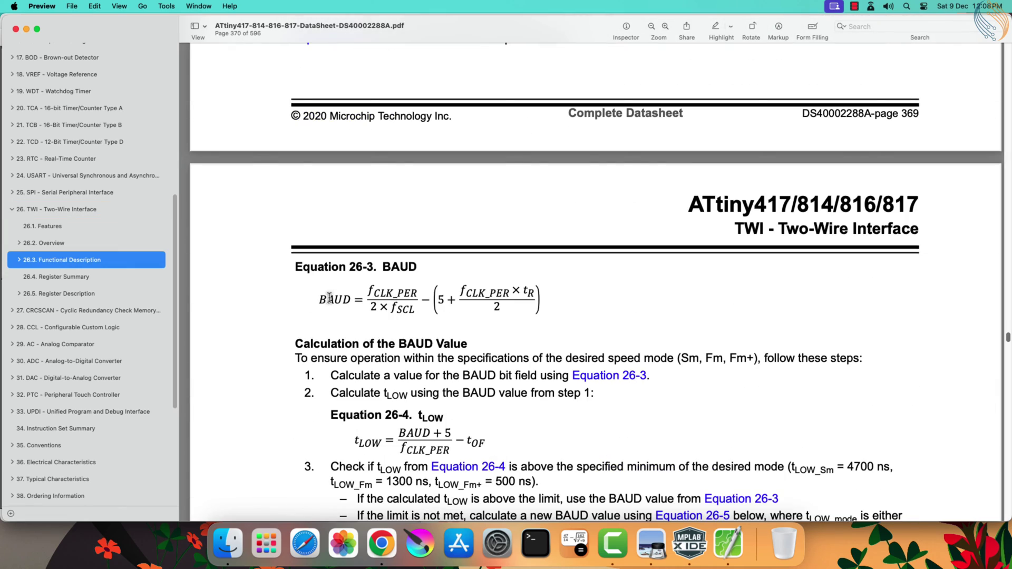
drag(324, 299, 532, 296)
click(572, 303)
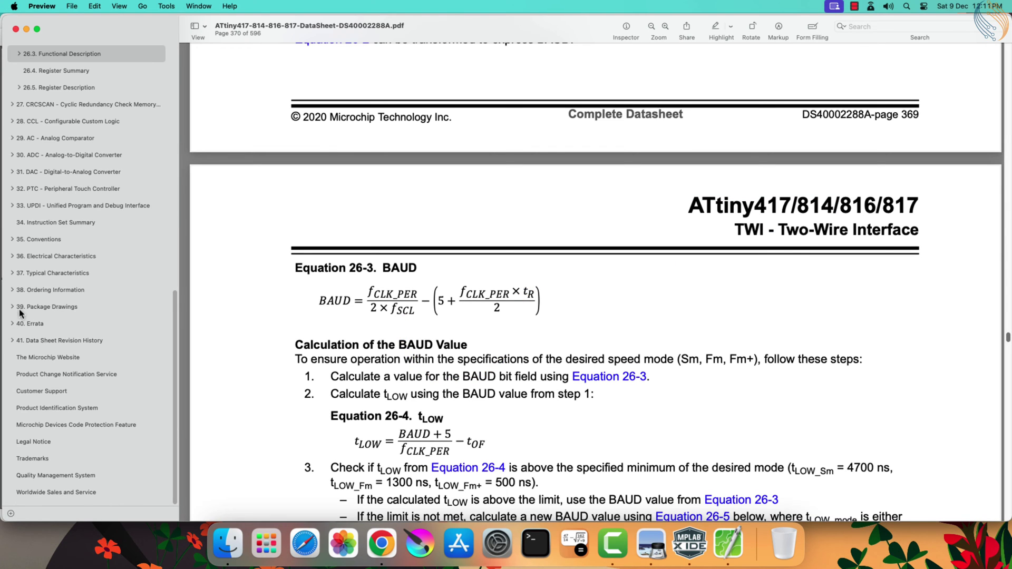
Step: Locate the 1000 ns rise time in the 36.14 TWI electrical characteristics
click(53, 256)
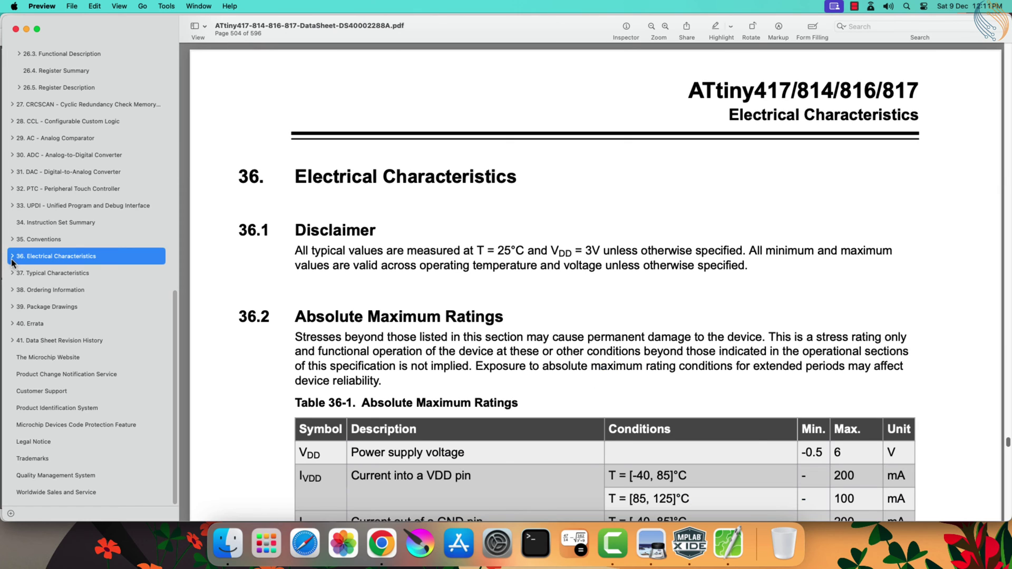
click(12, 259)
scroll(56, 335, down, 5)
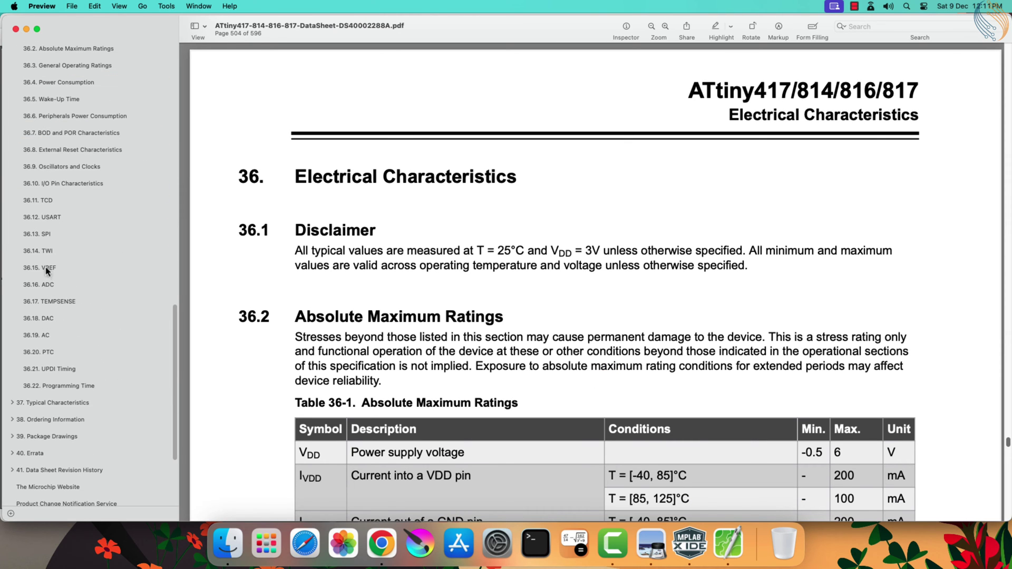
click(48, 251)
scroll(353, 337, down, 10)
scroll(353, 338, down, 8)
scroll(353, 337, down, 5)
drag(472, 372, 550, 371)
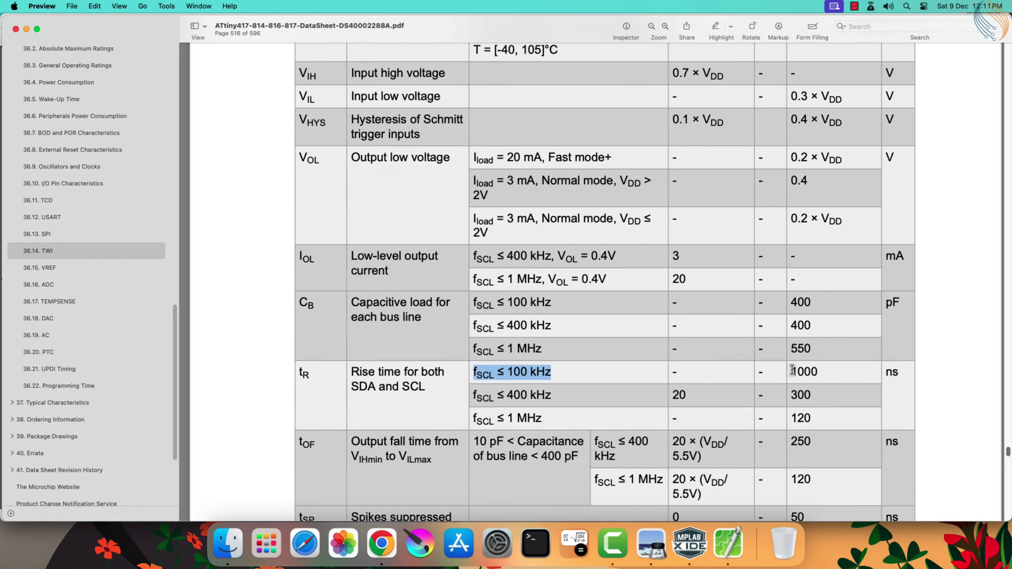
drag(790, 371, 826, 372)
drag(900, 372, 787, 372)
scroll(64, 288, up, 5)
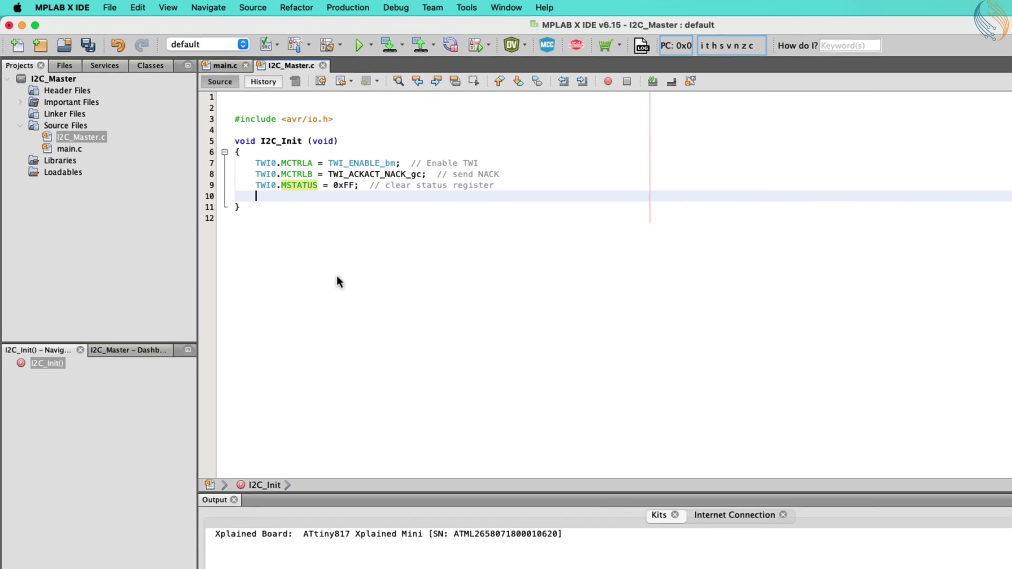
text(TWI0.MBAUD -)
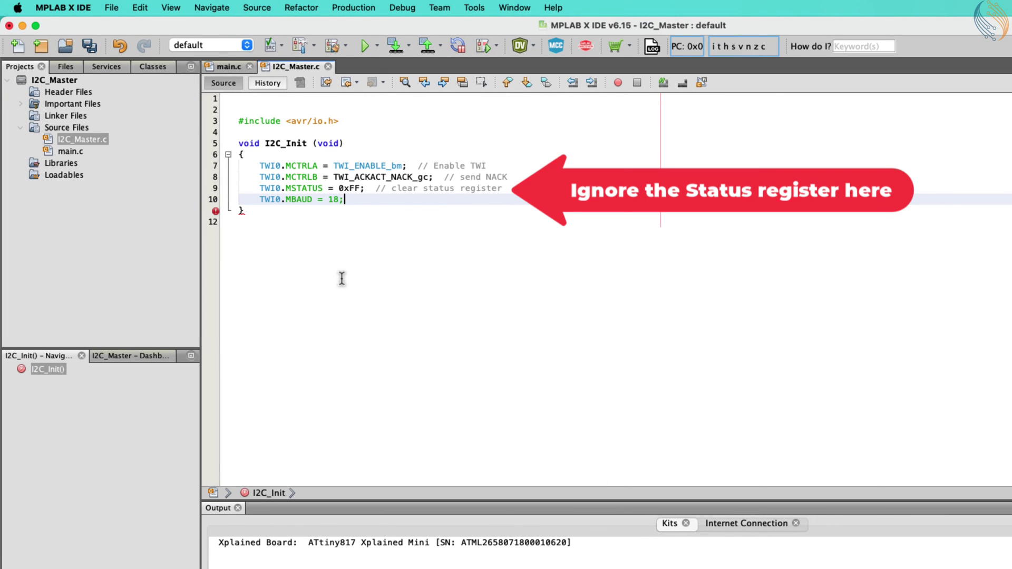
text(100000 Fclk)
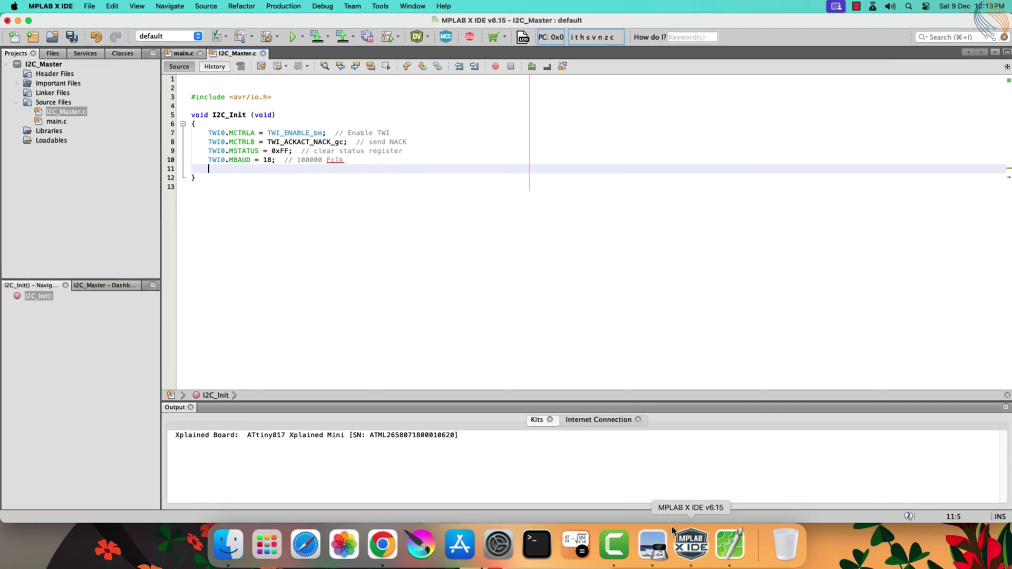
Step: Return from the calculator, showing BAUD = 17.5, to the datasheet in Preview
key(super+Tab)
scroll(364, 342, down, 2)
scroll(364, 342, down, 5)
scroll(364, 342, down, 8)
scroll(364, 342, down, 3)
drag(368, 121, 414, 121)
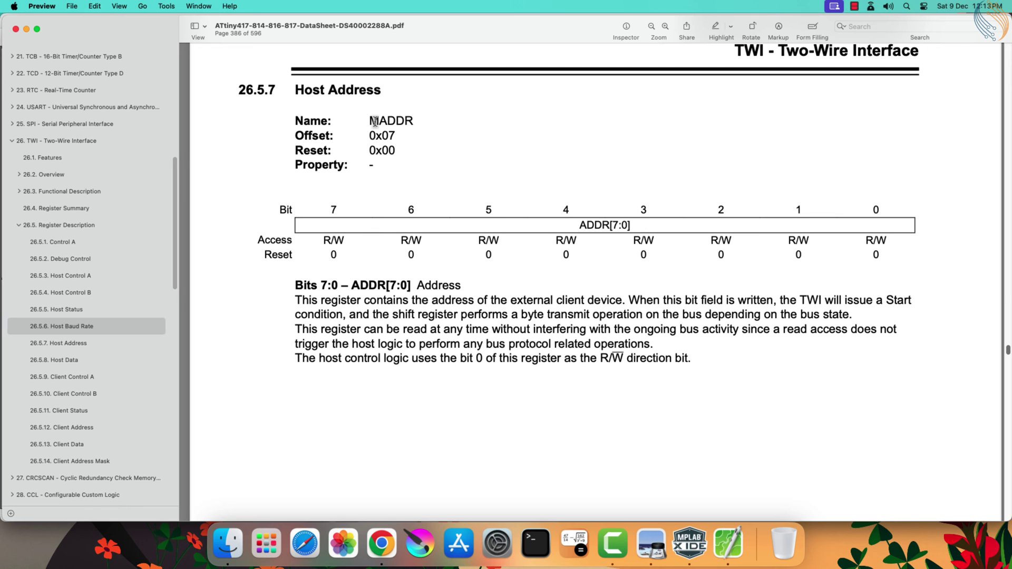
scroll(418, 281, down, 5)
scroll(419, 280, down, 5)
scroll(418, 280, down, 5)
scroll(418, 279, down, 5)
scroll(419, 280, down, 3)
drag(368, 178, 411, 178)
scroll(427, 294, down, 5)
scroll(427, 294, down, 5)
scroll(425, 341, down, 5)
scroll(426, 339, down, 3)
scroll(426, 341, down, 1)
scroll(383, 301, up, 5)
scroll(384, 294, up, 8)
scroll(384, 294, up, 8)
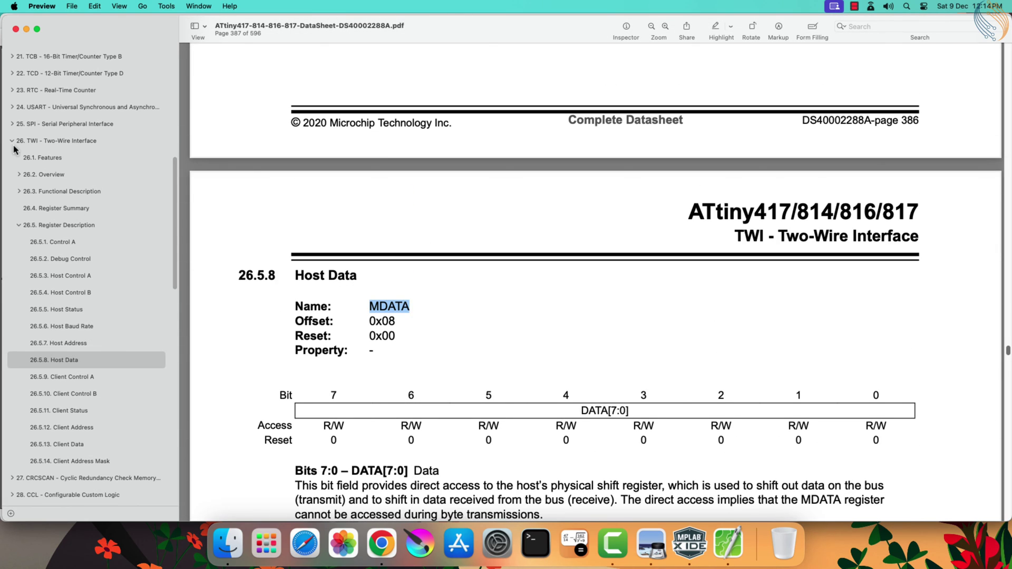
scroll(64, 198, up, 5)
scroll(64, 254, up, 5)
Step: Find the PORTMUX Control B TWI0 bit that selects alternative TWI0 pins
click(51, 347)
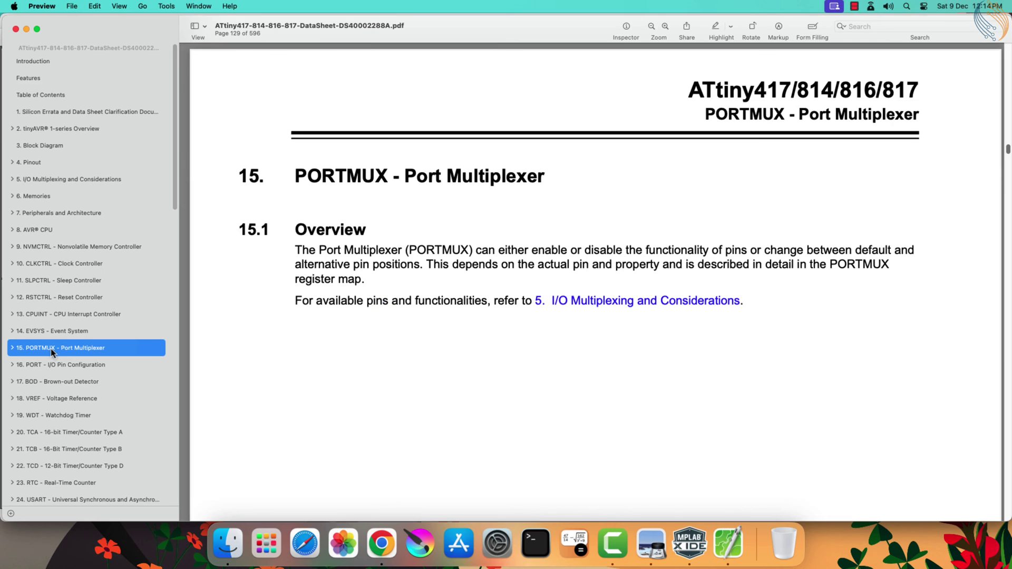
scroll(412, 269, down, 5)
scroll(411, 269, down, 5)
scroll(350, 274, down, 5)
scroll(350, 275, down, 5)
scroll(351, 274, down, 5)
scroll(350, 274, down, 2)
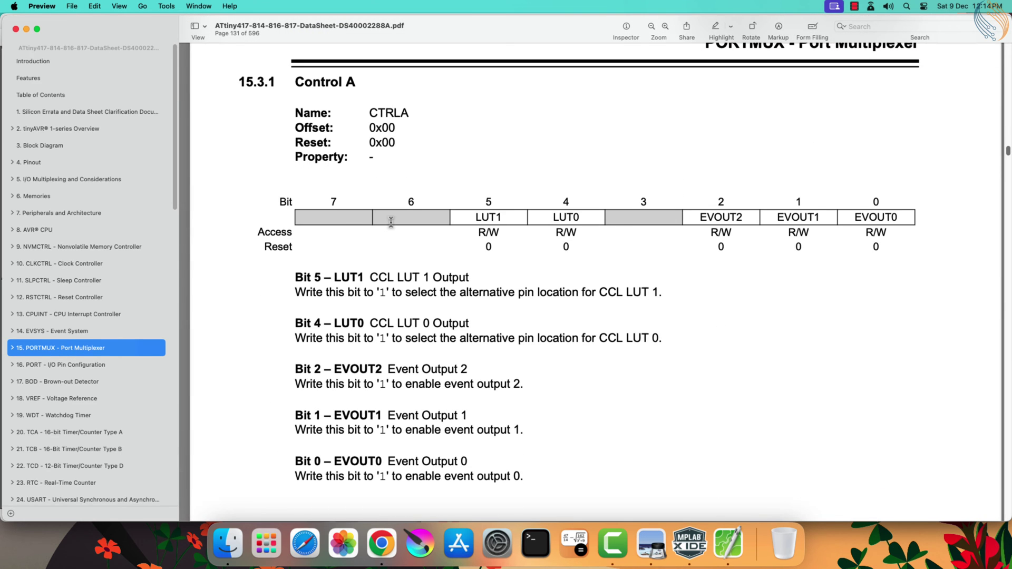
scroll(393, 220, down, 8)
scroll(393, 221, down, 5)
drag(310, 149, 363, 148)
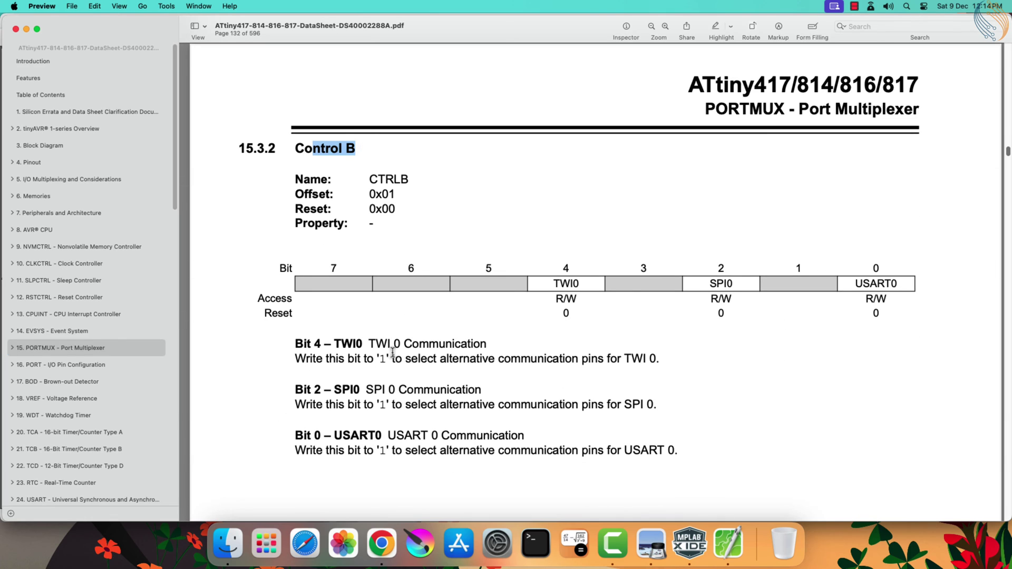
drag(372, 344, 658, 358)
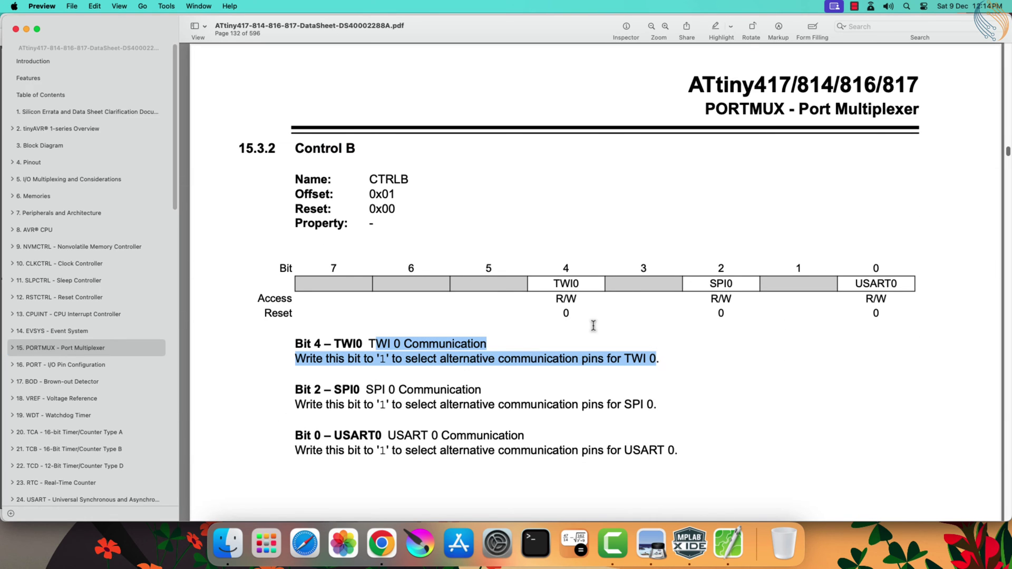
Step: In I2C_Init, set PORTMUX.CTRLB to PORTMUX_TWI0_ALTERNATE_gc on line 12
click(690, 543)
key(Return)
text(PORTM)
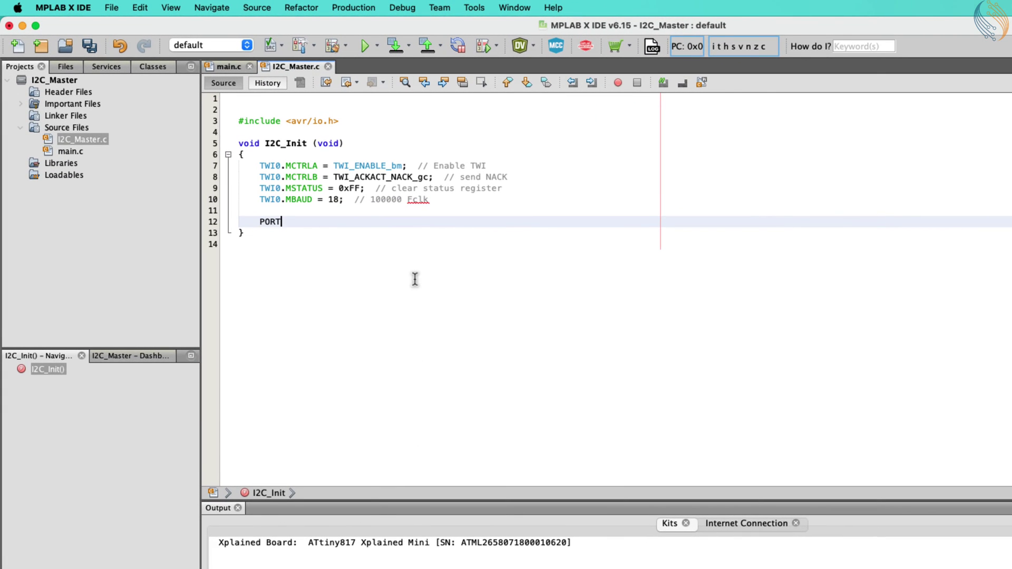
text(UX)
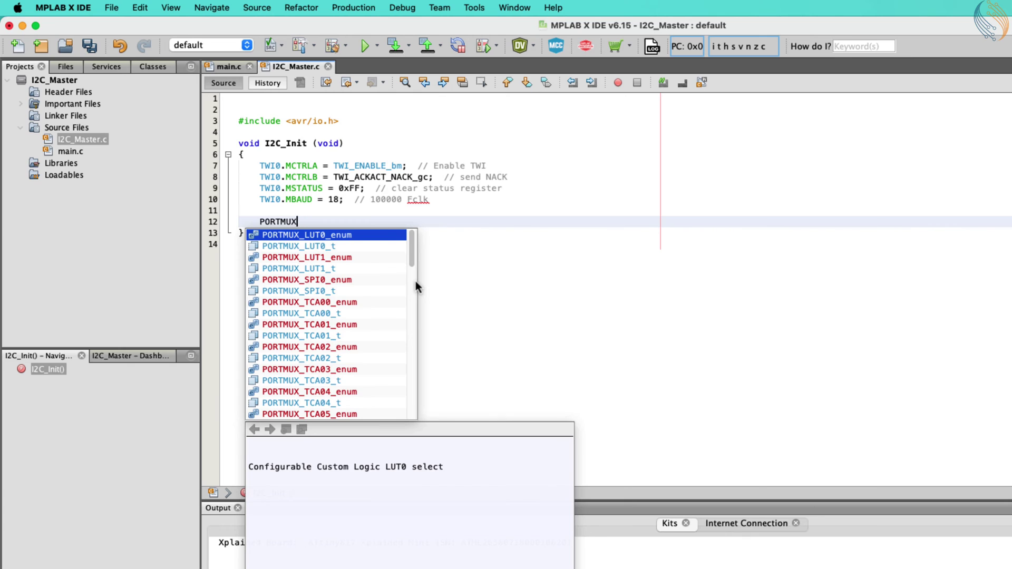
text(.CTRLB = PORTMUX_;)
key(Left)
text(_)
key(ctrl+space)
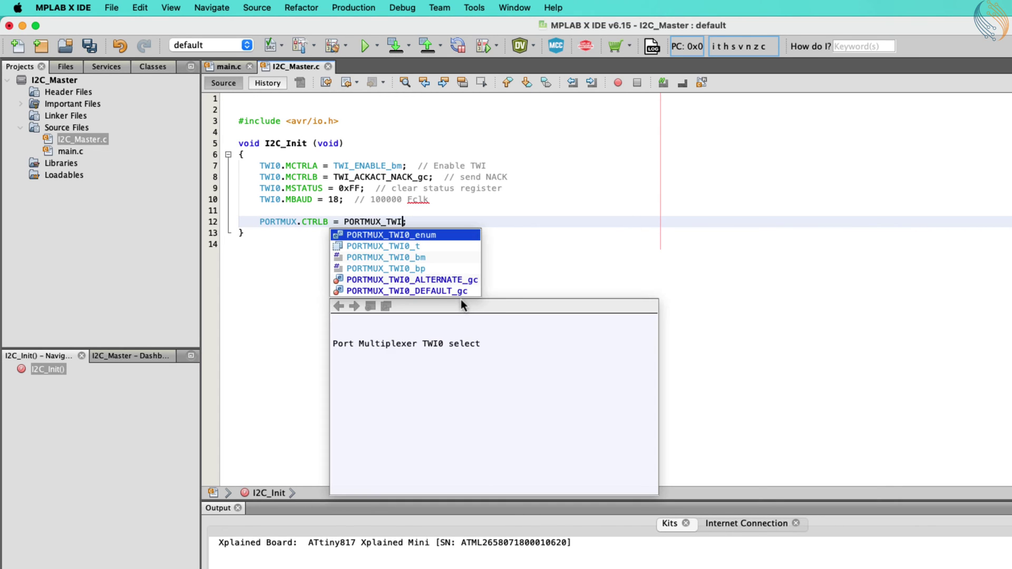
key(Down)
key(Down)
key(Down)
key(Up)
key(Down)
key(Down)
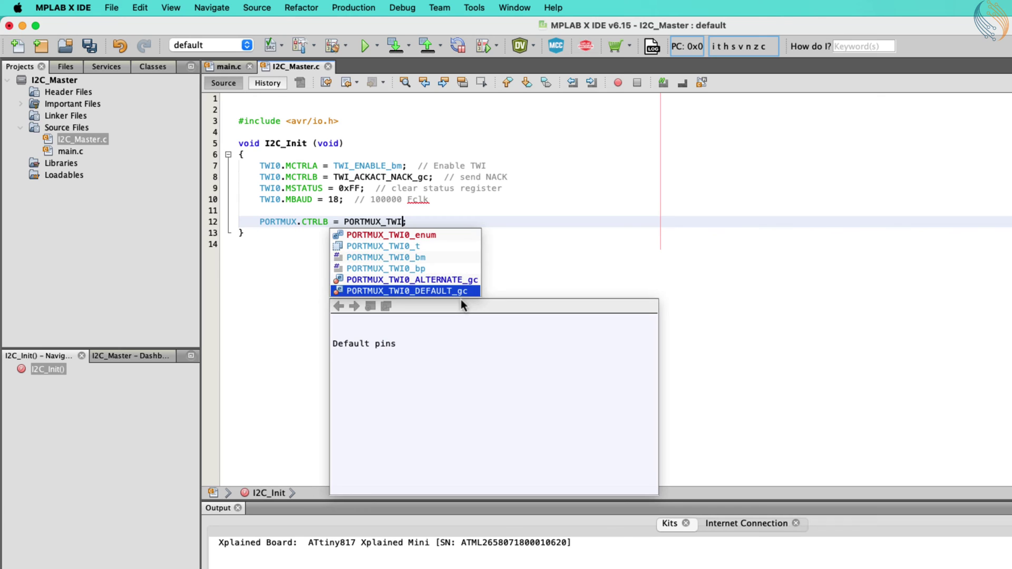
key(Return)
Step: Add an empty I2C_Write(uint8_t slaveAddr7b, uint8_t *data, uint8_t size) function
key(Down)
key(End)
key(Return)
key(Return)
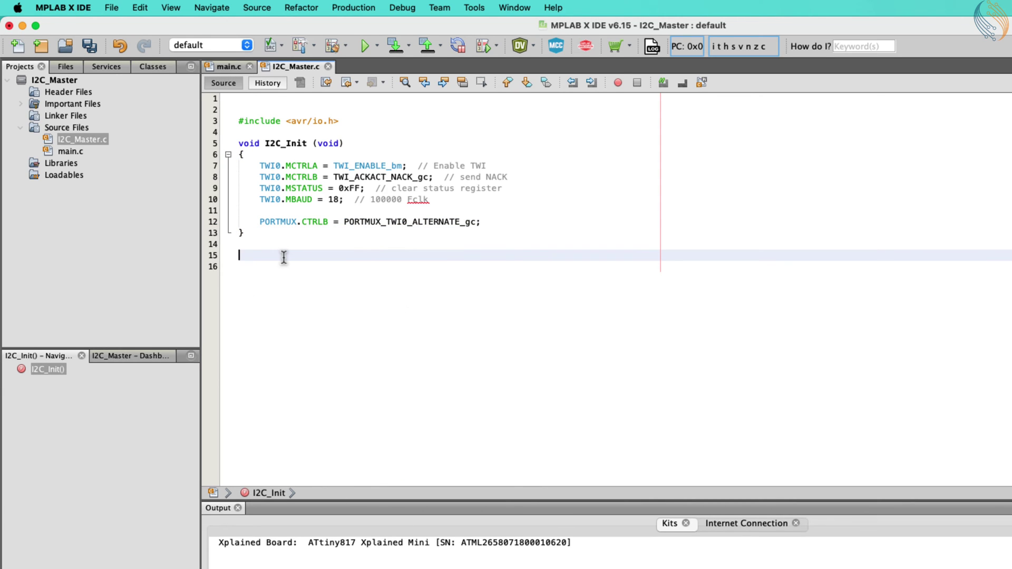
text(void I2C_Write (uint)
text(8_t slaveAddr7b)
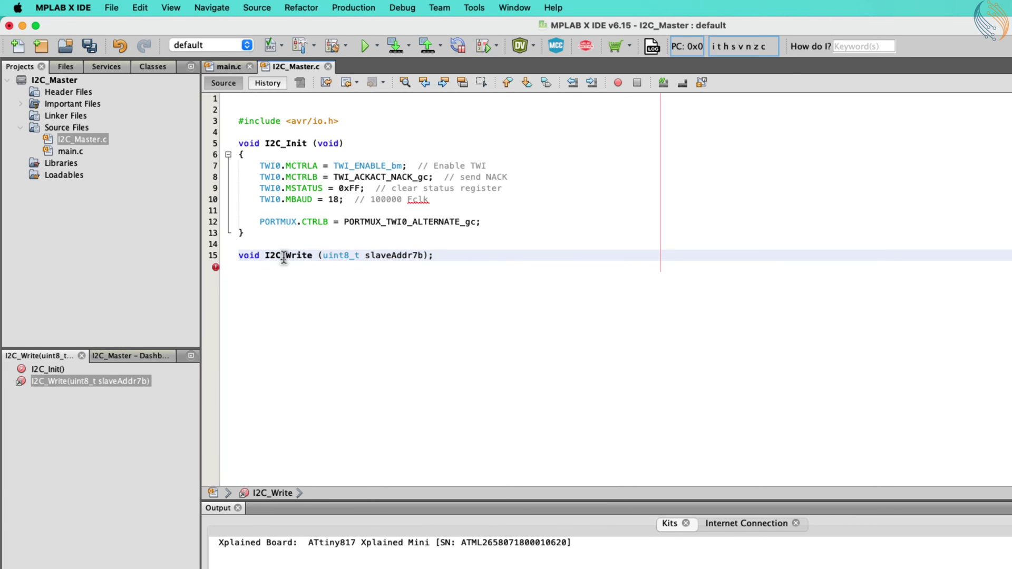
text(uint8_t *data, uint)
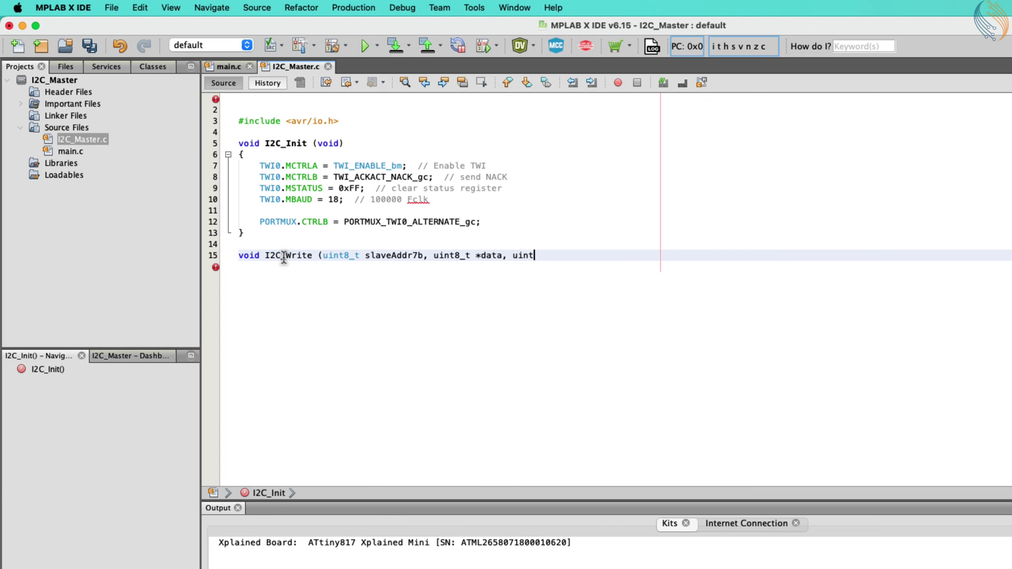
text(8_t size)
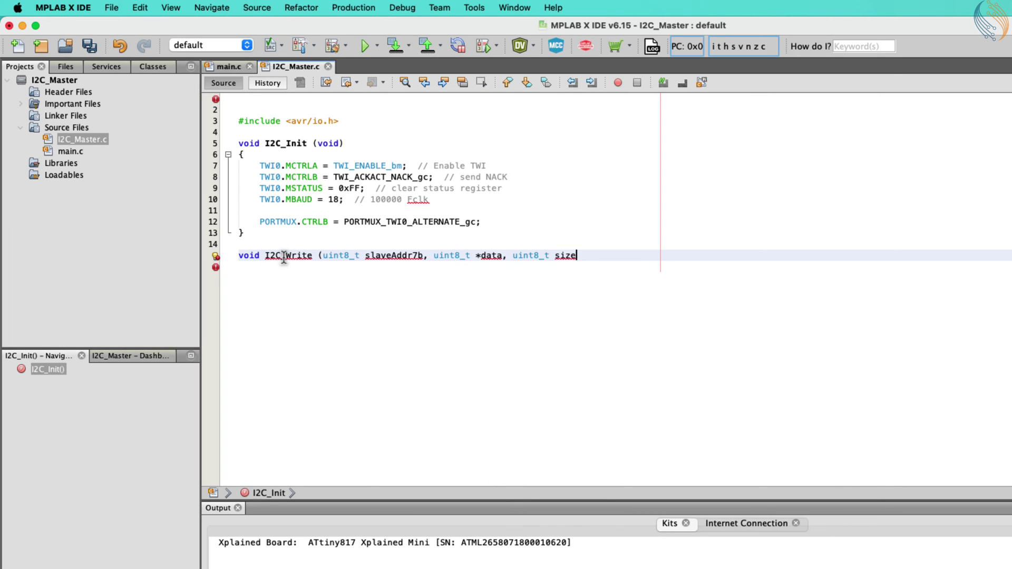
text())
key(Return)
text({)
key(Return)
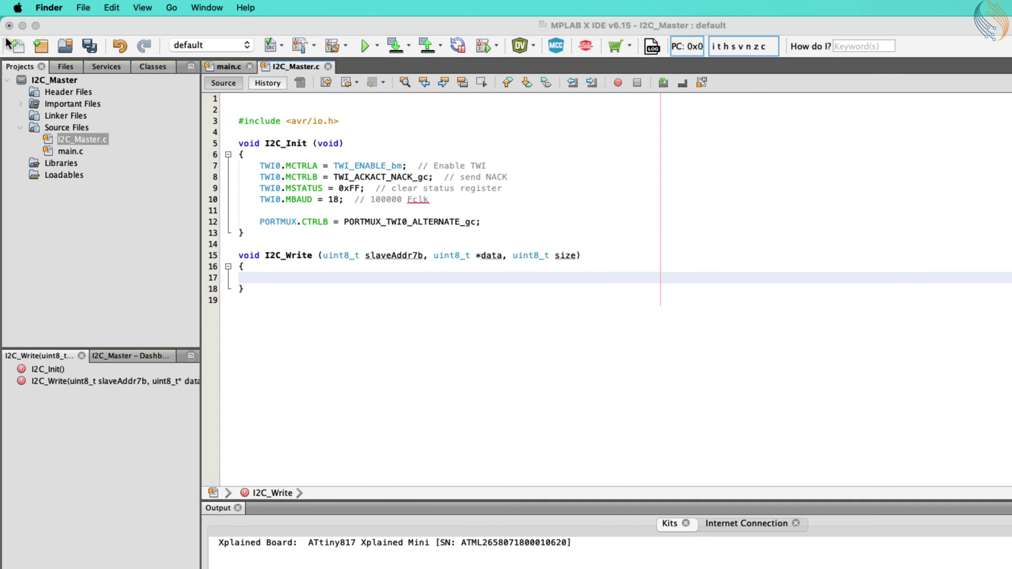
Step: Minimize MPLAB X and bring up the write_simple.png diagram in Preview
click(24, 24)
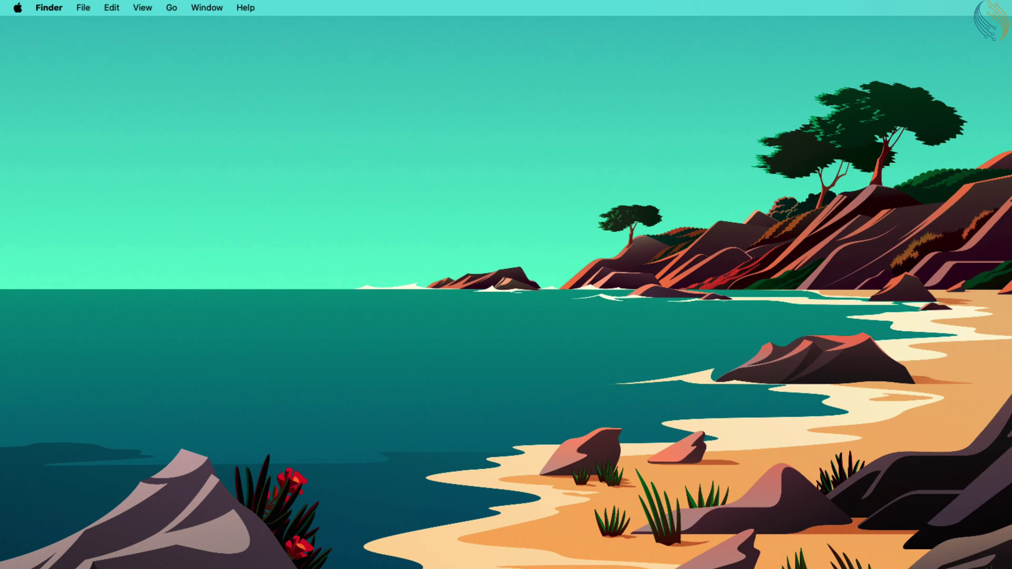
key(super+Tab)
drag(296, 44, 472, 81)
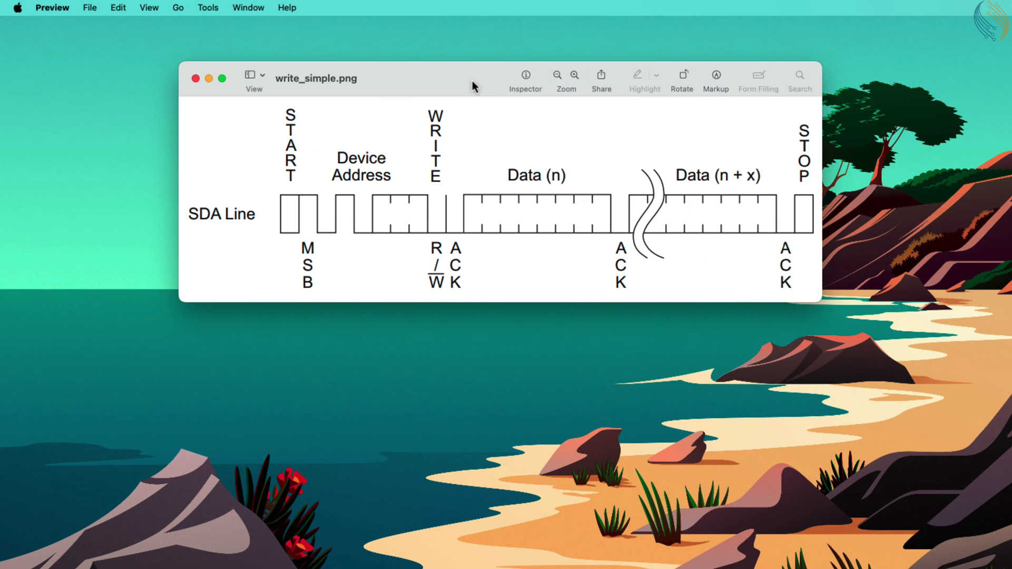
Step: Mark the diagram's START, Device Address with R/W bit, Data bytes and STOP sections
drag(266, 112, 304, 241)
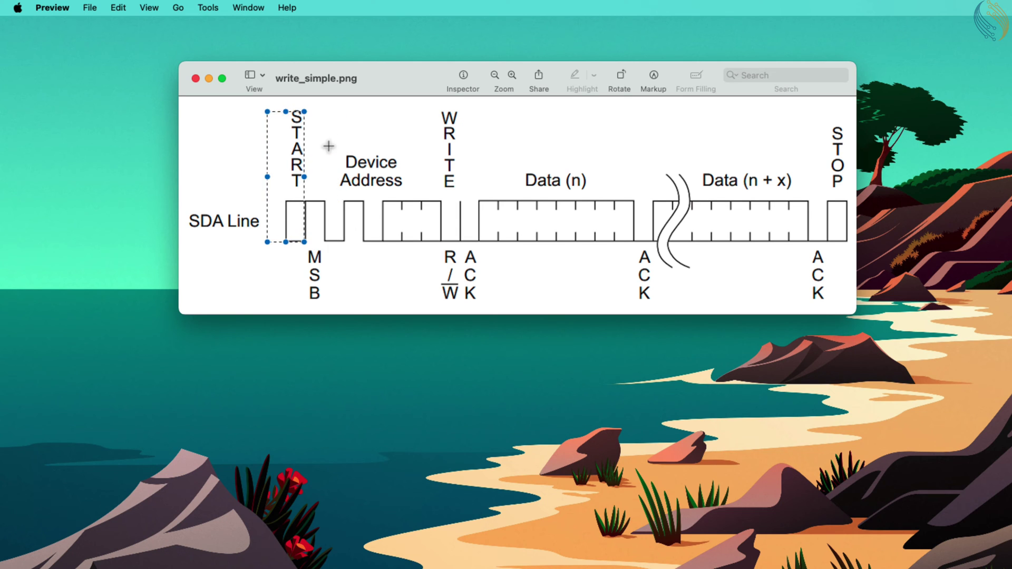
mouse_move(328, 145)
mouse_down()
mouse_move(447, 235)
mouse_move(464, 304)
mouse_up()
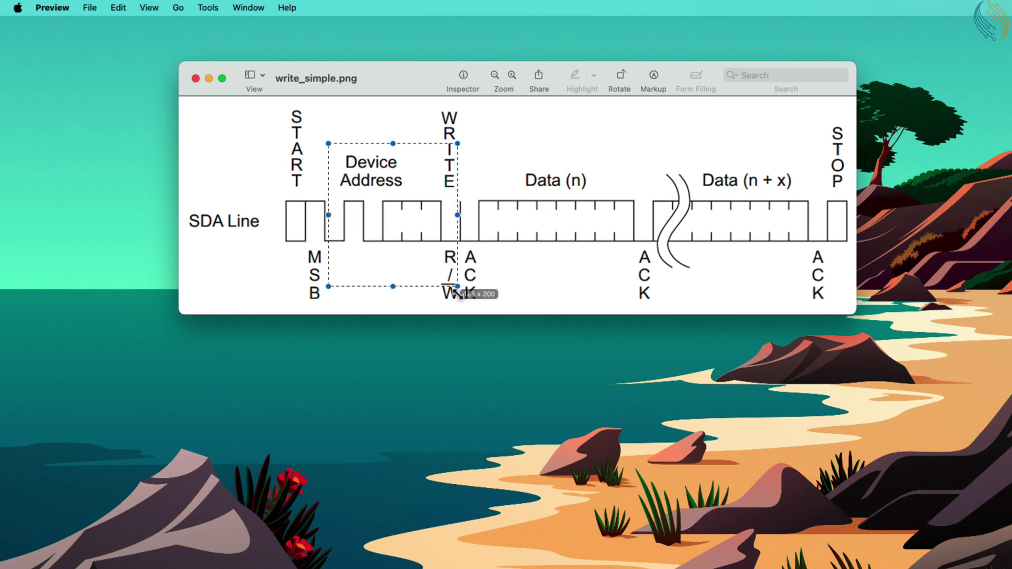
drag(465, 304, 462, 303)
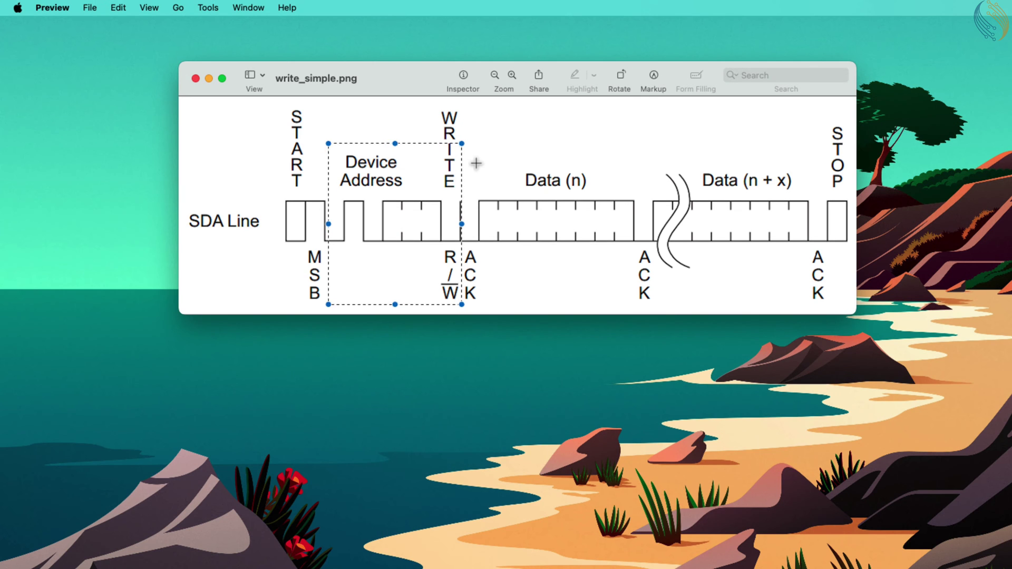
drag(479, 157, 810, 247)
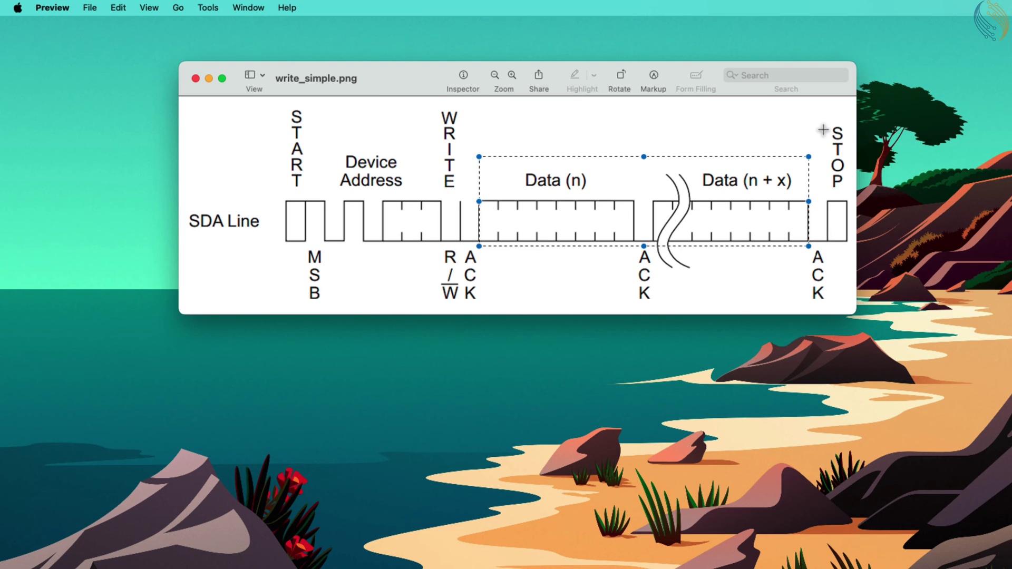
drag(850, 127, 822, 280)
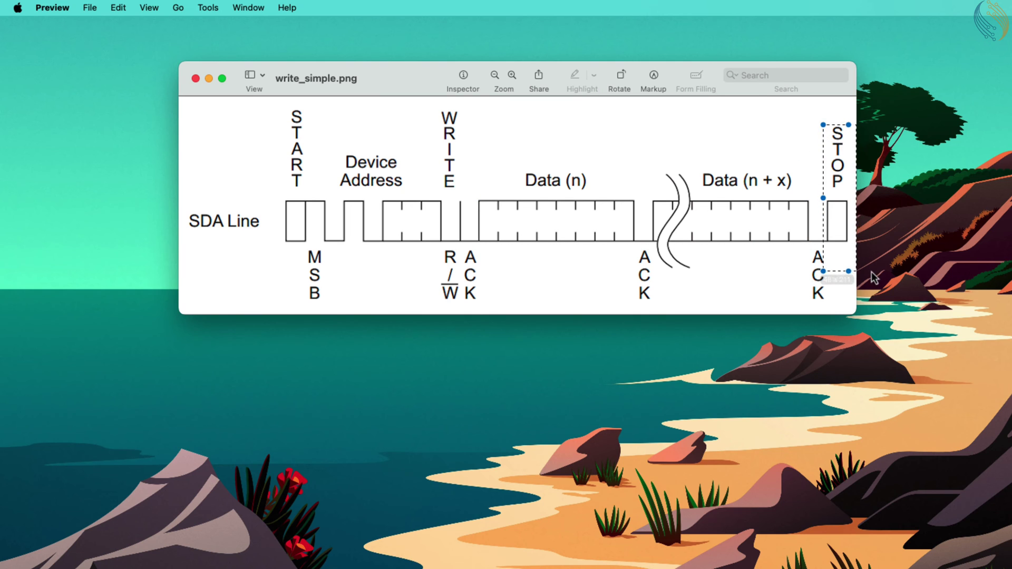
click(443, 220)
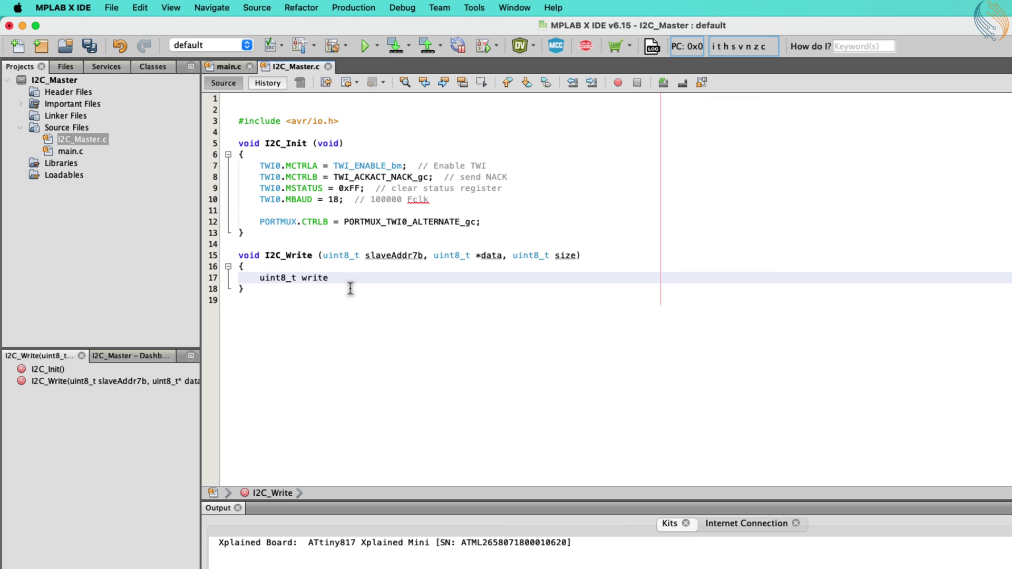
text(address = (slave)
Step: Compute writeaddress from slaveAddr7b, send it to TWI0.MADDR, and wait on TWI_WIF_bm in MSTATUS
key(ctrl+space)
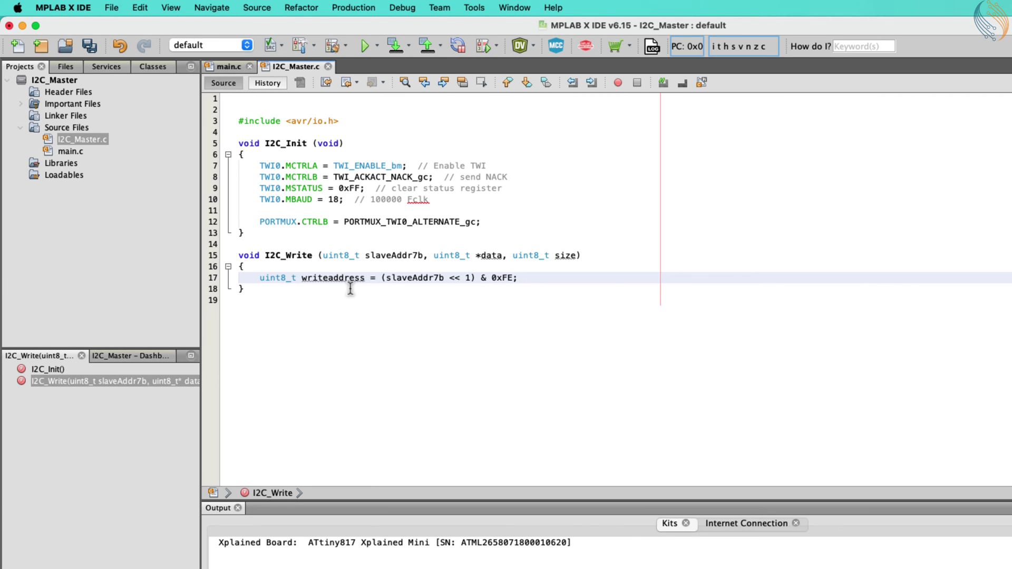
key(Return)
text(.MADDR = writ)
key(ctrl+space)
key(Return)
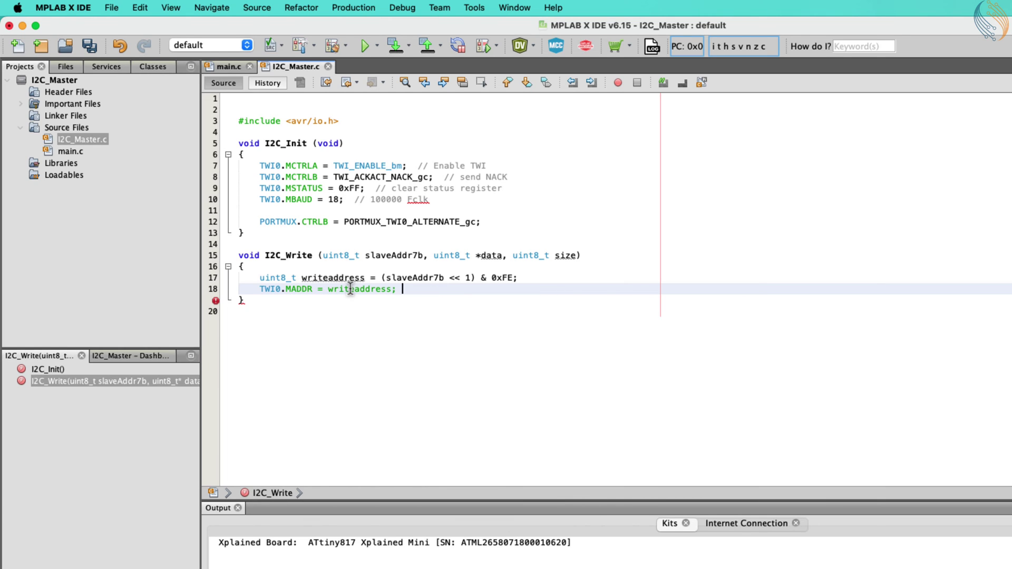
text(lave address with write bit)
key(Return)
text(while (((TWI)
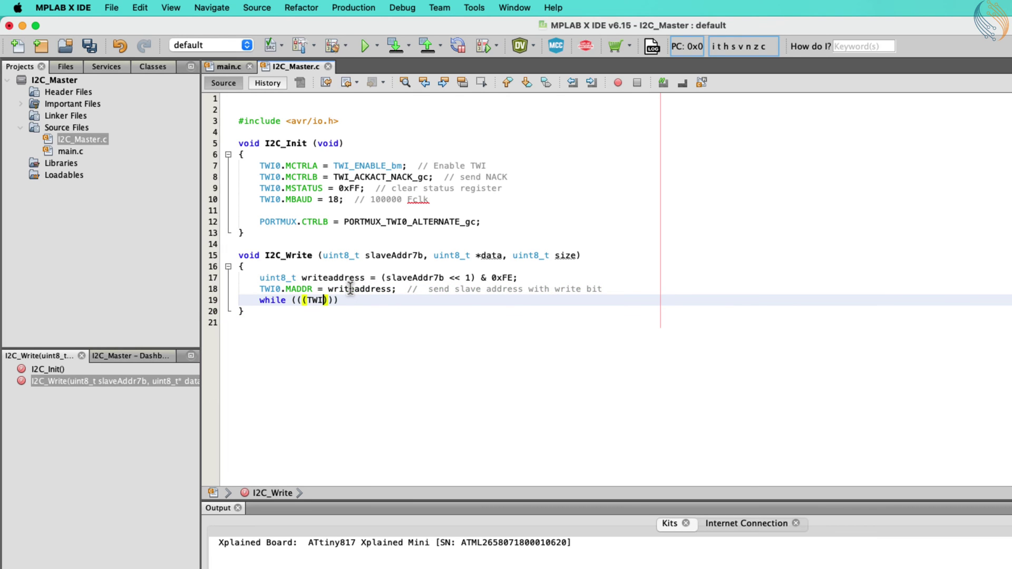
text(0.MS)
key(Return)
text()&TWI_WIf)
key(Return)
text())
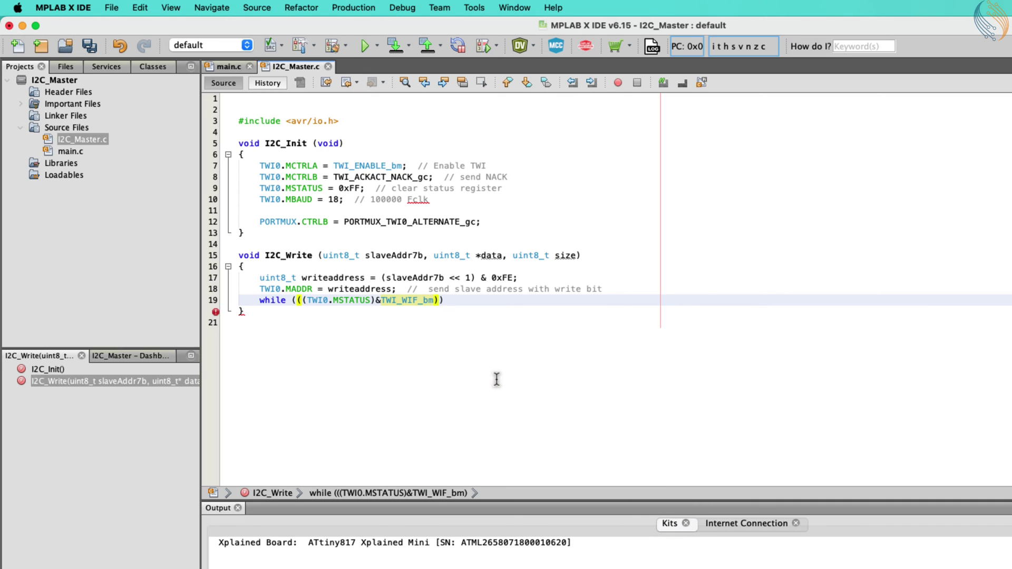
text( == 0);  // wait for the write to complete)
key(Return)
key(Return)
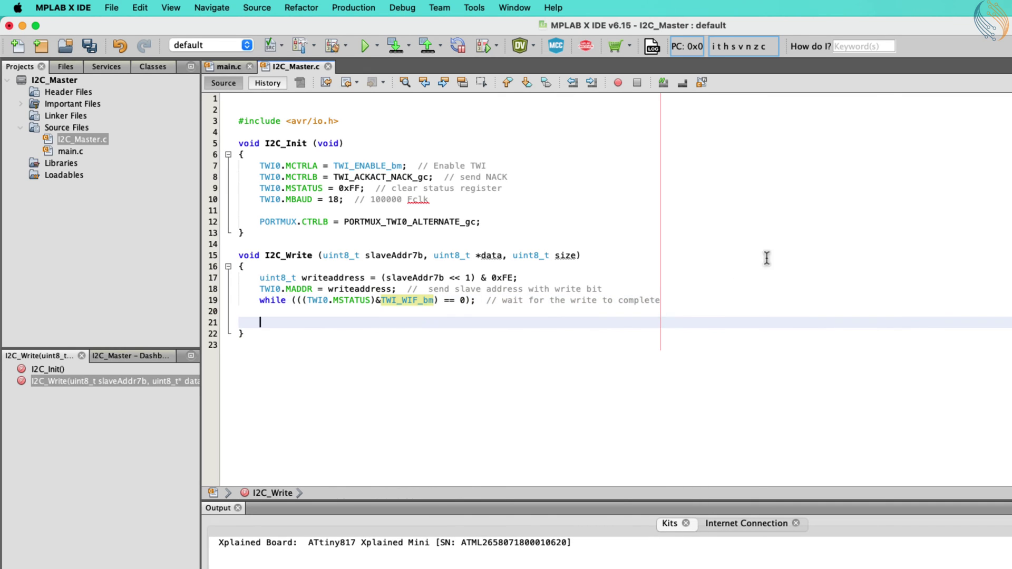
key(super+m)
Step: Box the ACK after the R/W bit in the write_simple.png frame diagram
key(super+Tab)
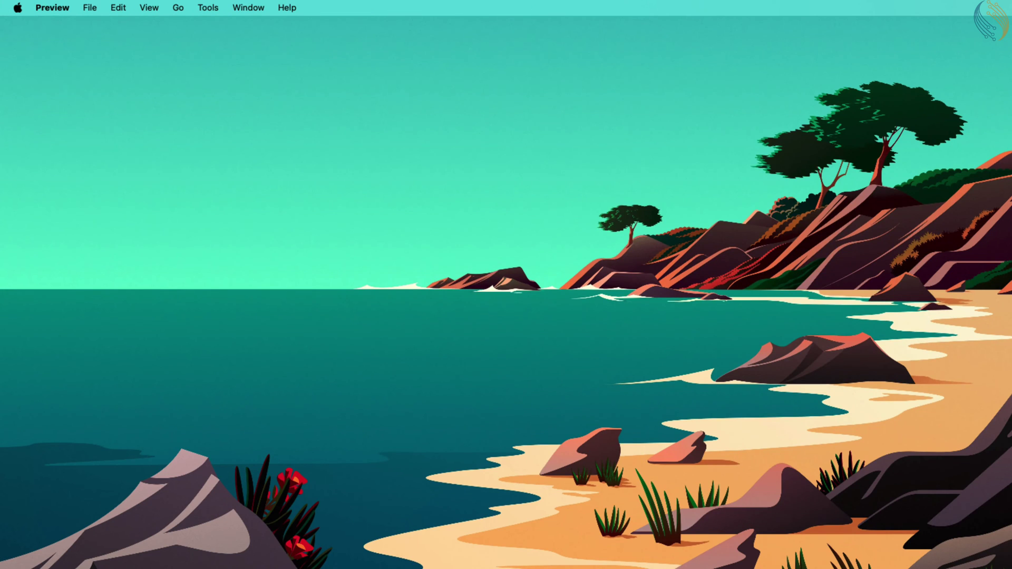
drag(262, 75, 294, 146)
mouse_move(270, 196)
mouse_down()
mouse_move(297, 220)
mouse_move(297, 252)
mouse_up()
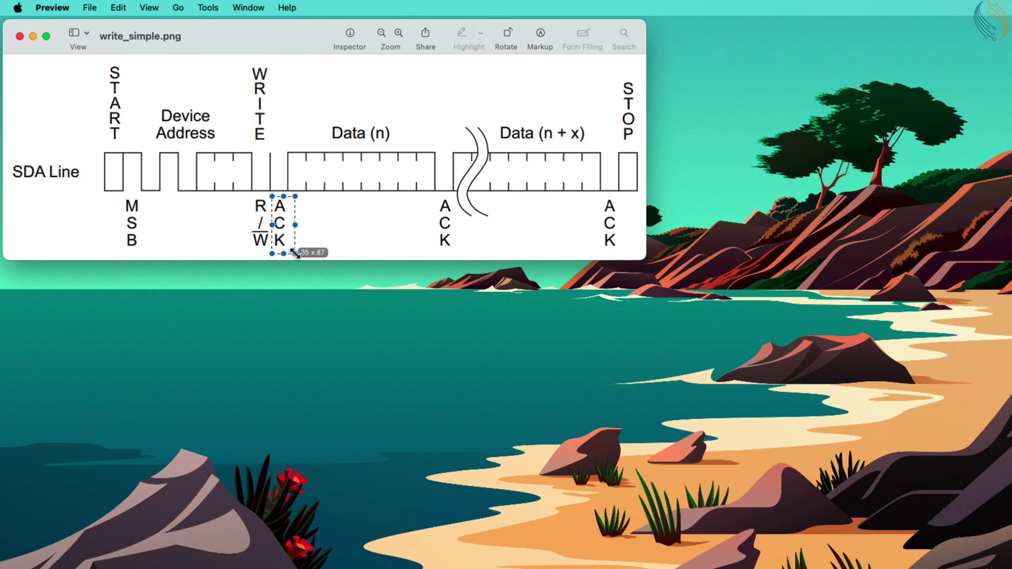
key(super+Tab)
key(super+Tab)
Step: Open the ATtiny datasheet and highlight the RXACK Received Acknowledge description
click(835, 540)
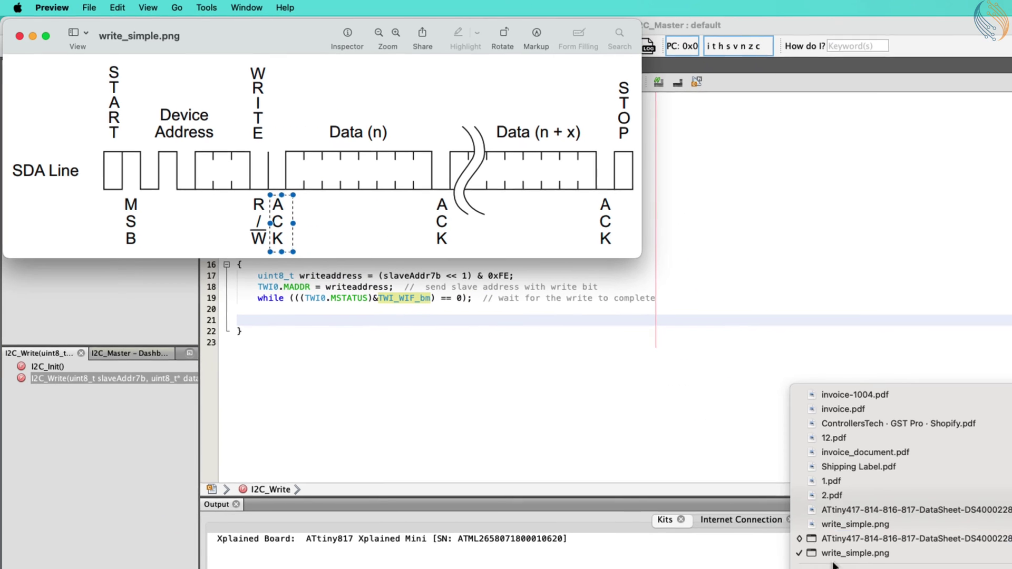
click(791, 456)
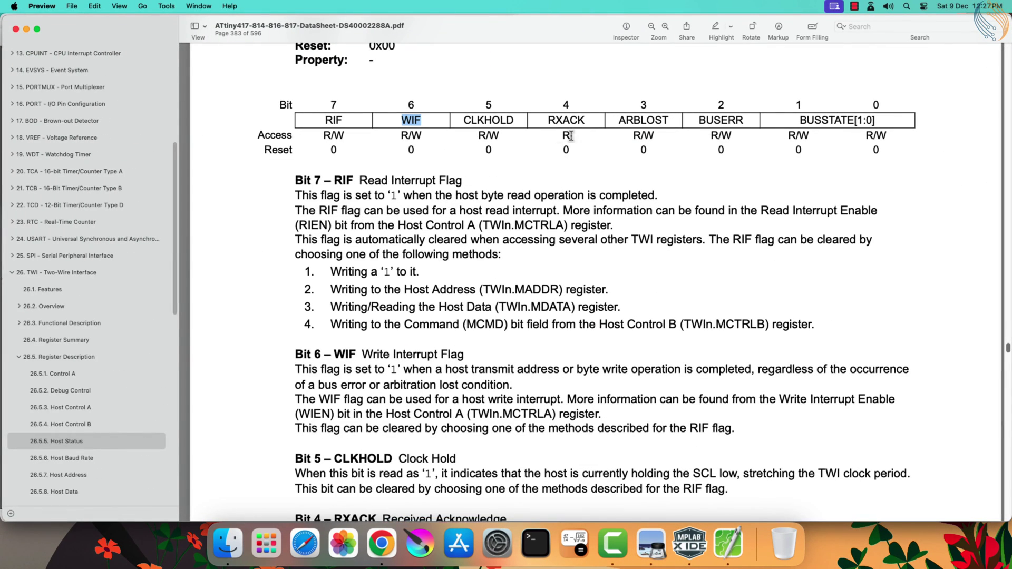
double_click(567, 120)
scroll(404, 316, down, 5)
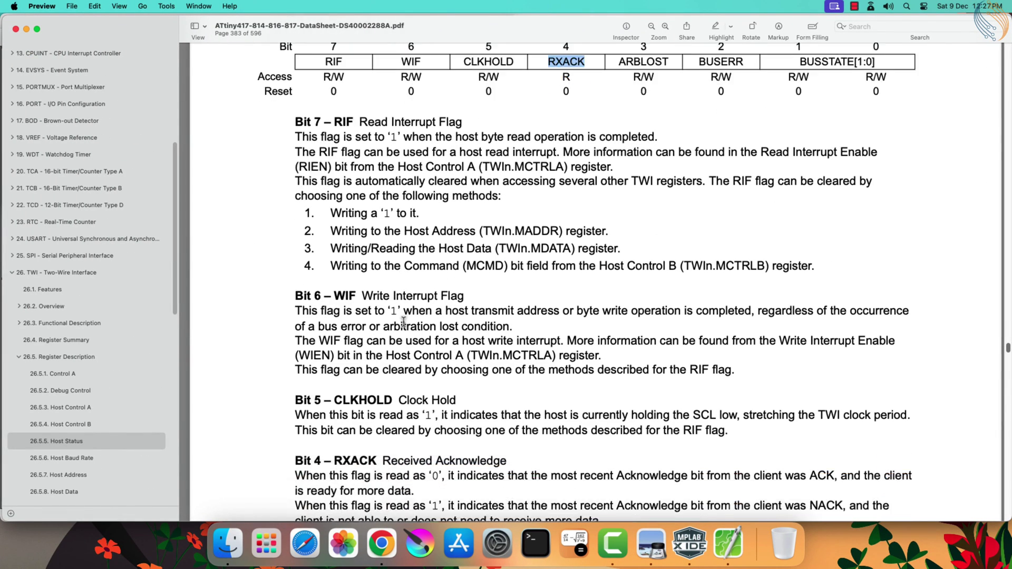
scroll(406, 310, down, 3)
drag(389, 401, 495, 401)
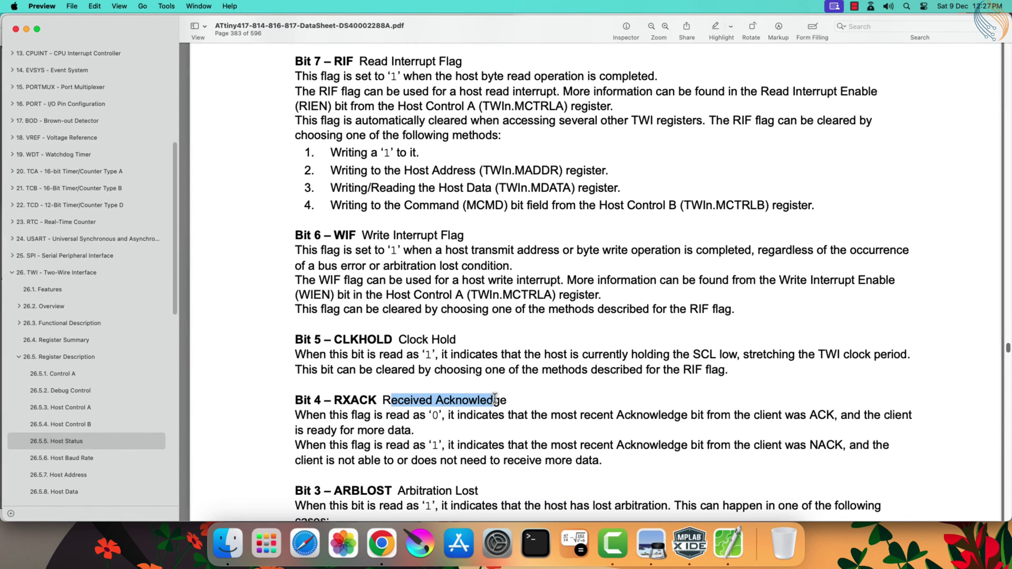
drag(310, 416, 656, 427)
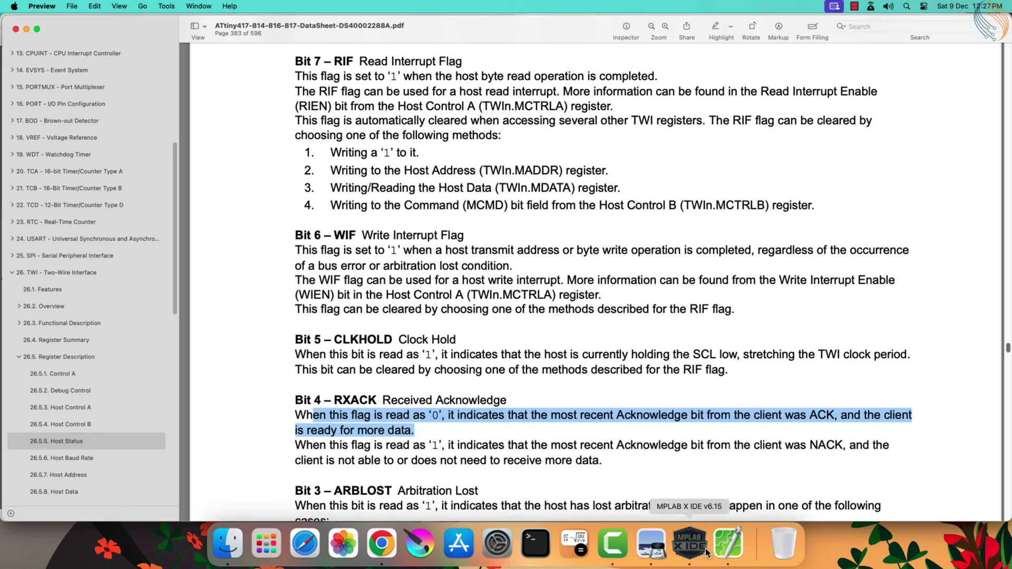
click(689, 544)
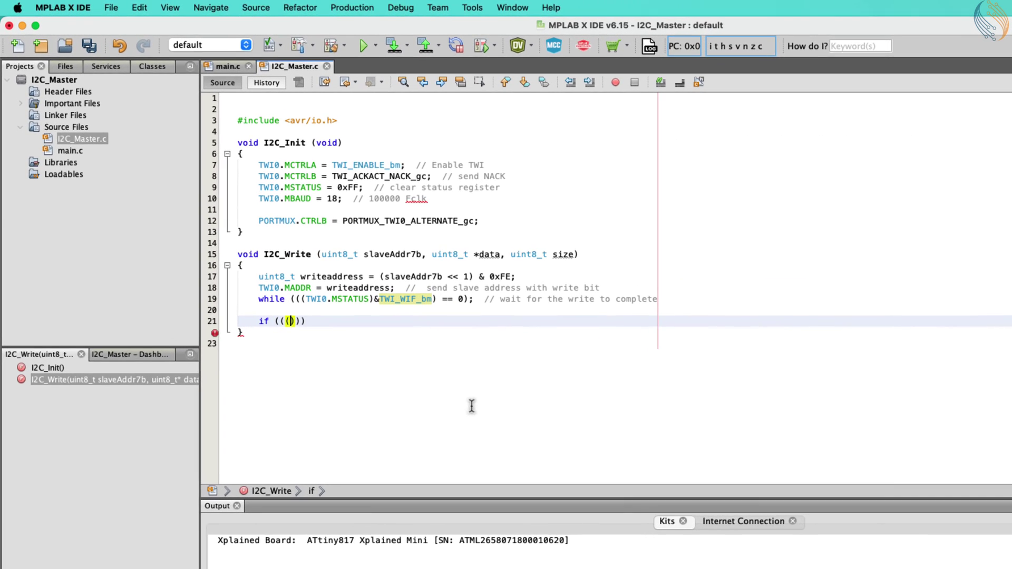
text((((TWI0.)
text(MS)
Step: Add an if block that checks TWI0.MSTATUS against TWI_RXACK_bm
key(Return)
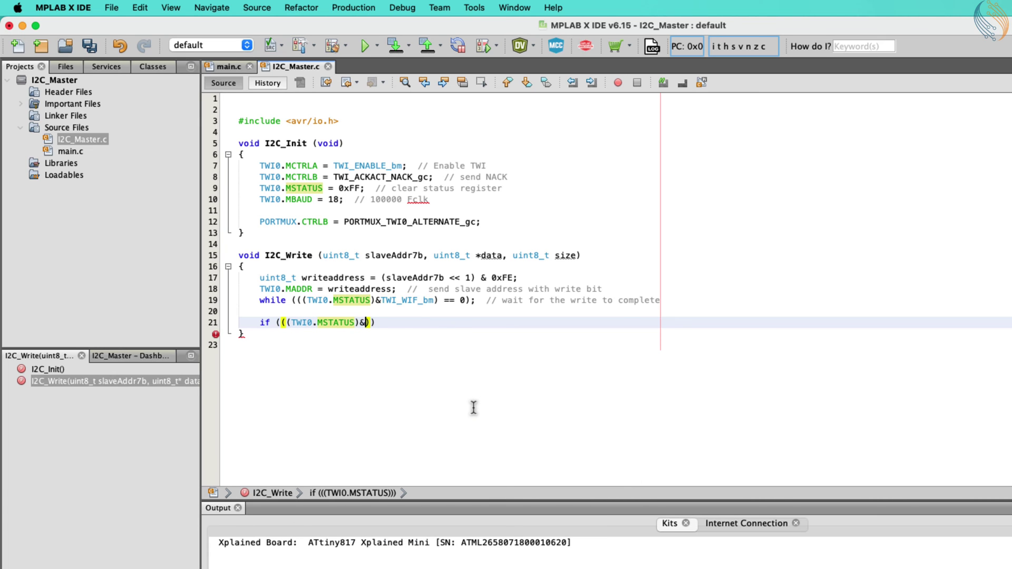
text(TWI_)
key(ctrl+space)
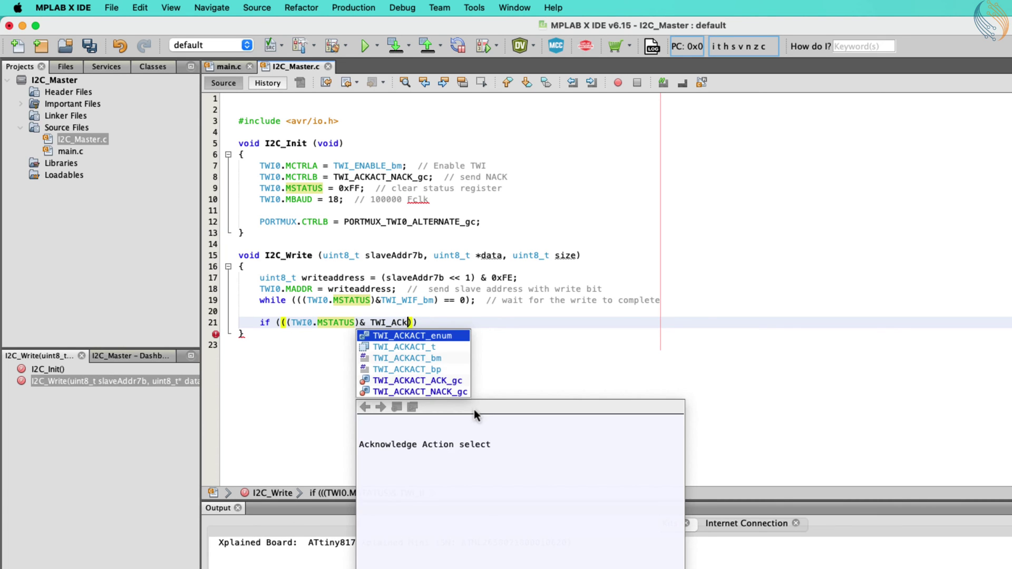
text(R)
key(Return)
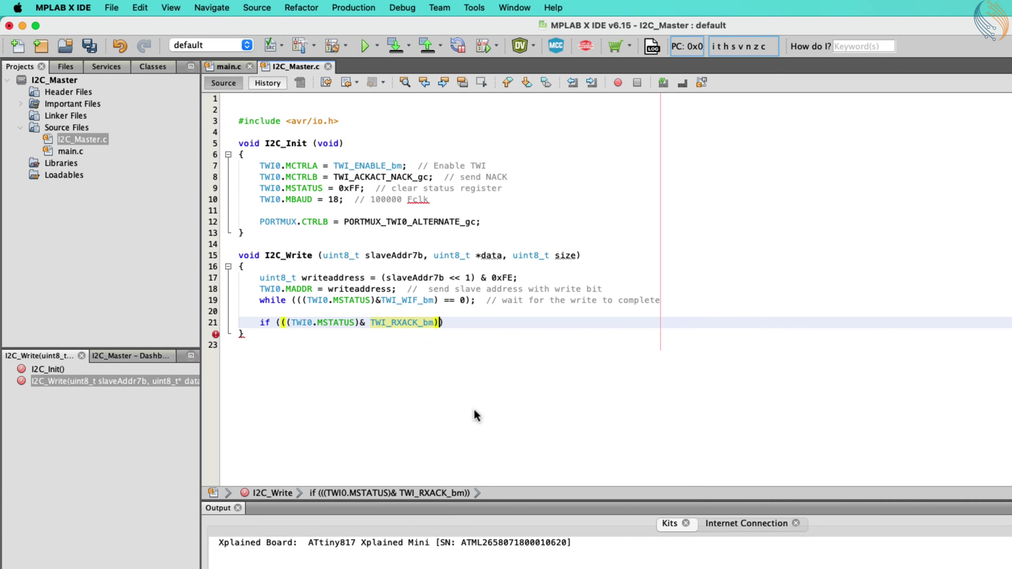
text(== 0)
key(End)
key(Return)
text({)
key(Return)
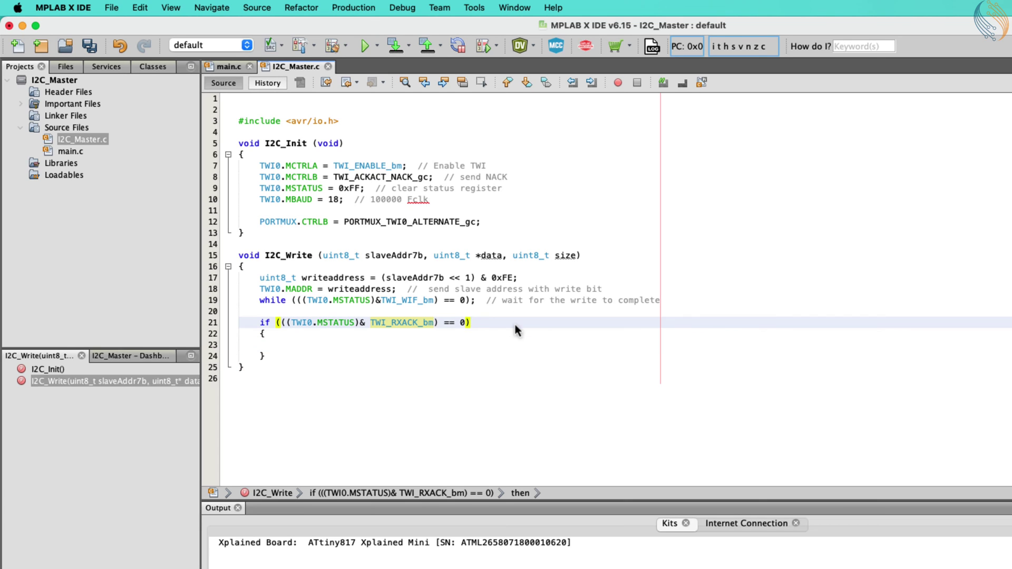
text(received ACK from slave)
key(Down)
key(Down)
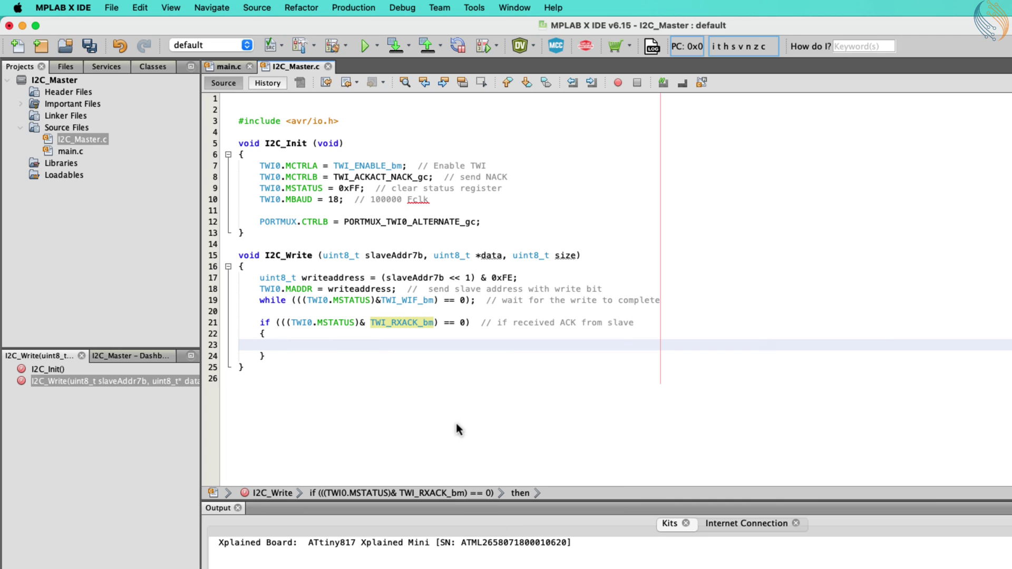
text(uint8_t indx)
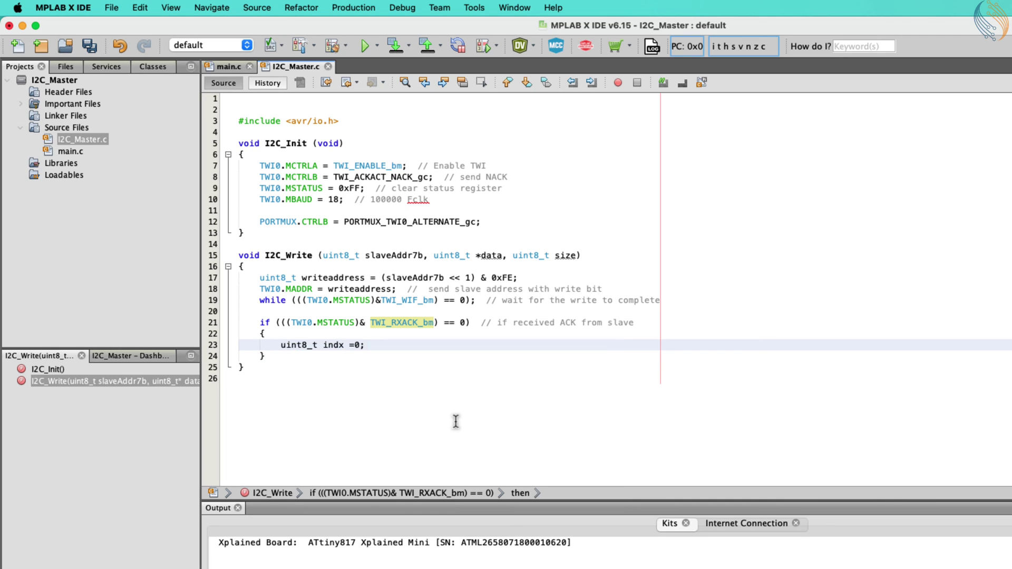
text( =0;)
Step: Add the indx counter and a while loop reusing the TWI_WIF_bm wait condition
key(Return)
key(BackSpace)
key(BackSpace)
key(BackSpace)
text(while ((()
click(469, 300)
drag(468, 300, 292, 300)
key(super+c)
click(325, 357)
key(super+v)
text(()
click(516, 357)
text(indx < size))
key(Return)
text({)
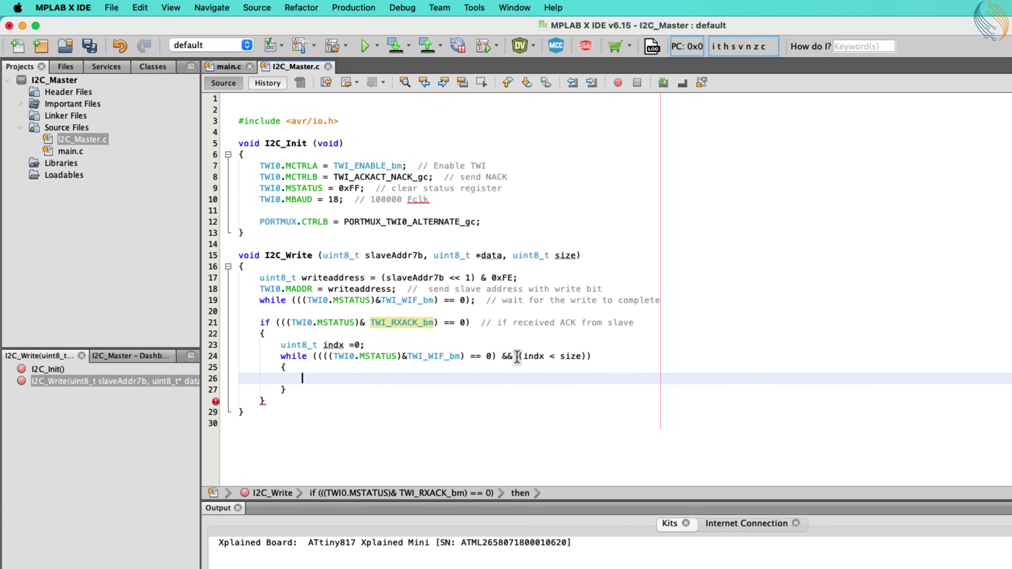
key(Return)
text(f recevd ACK and index <)
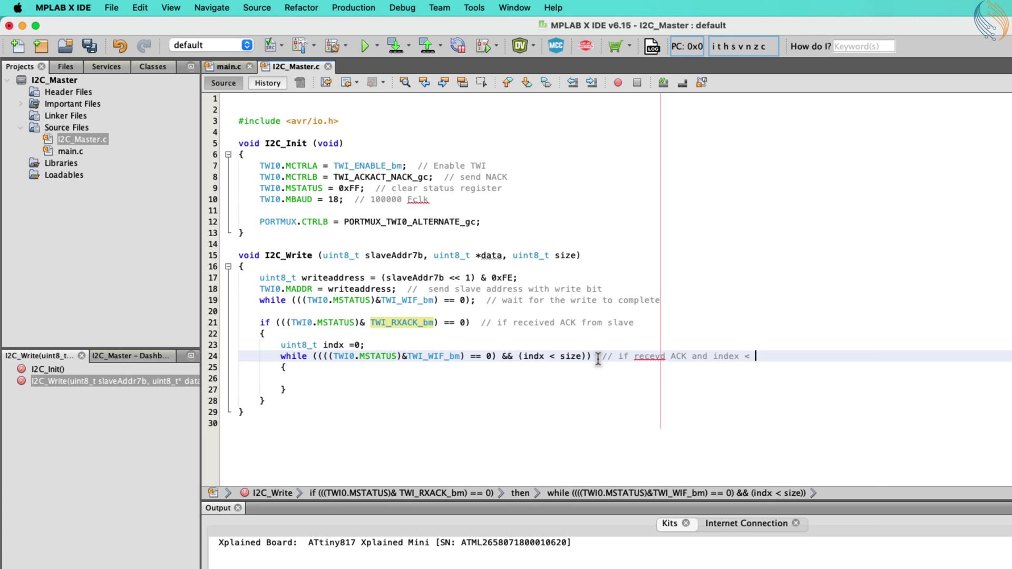
text(ata t size)
Step: Write data[indx++] to TWI0.MDATA and paste the wait-for-write line after it
click(335, 379)
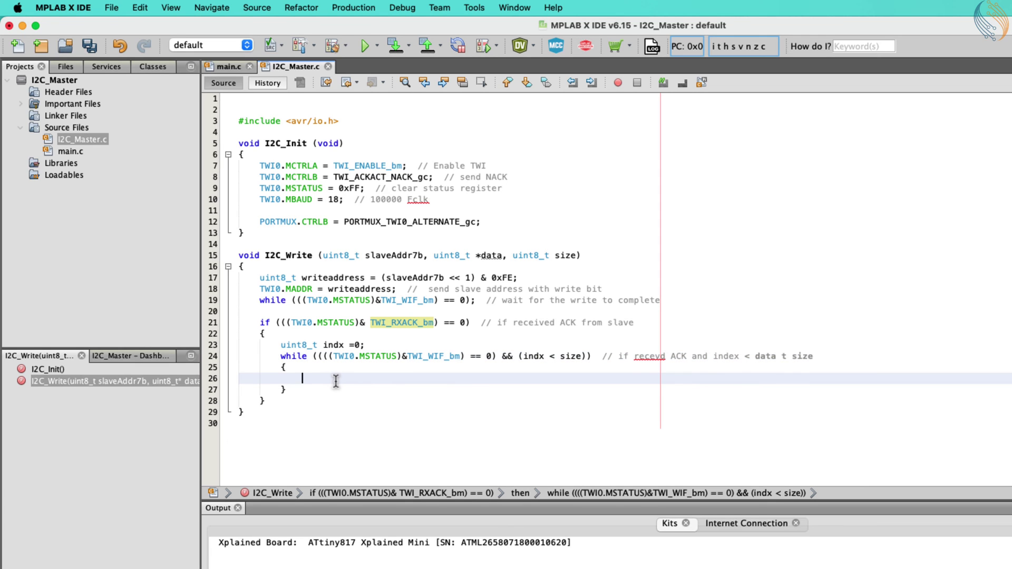
text(TWI0.MDATA )
text(= data[indx++];)
key(Return)
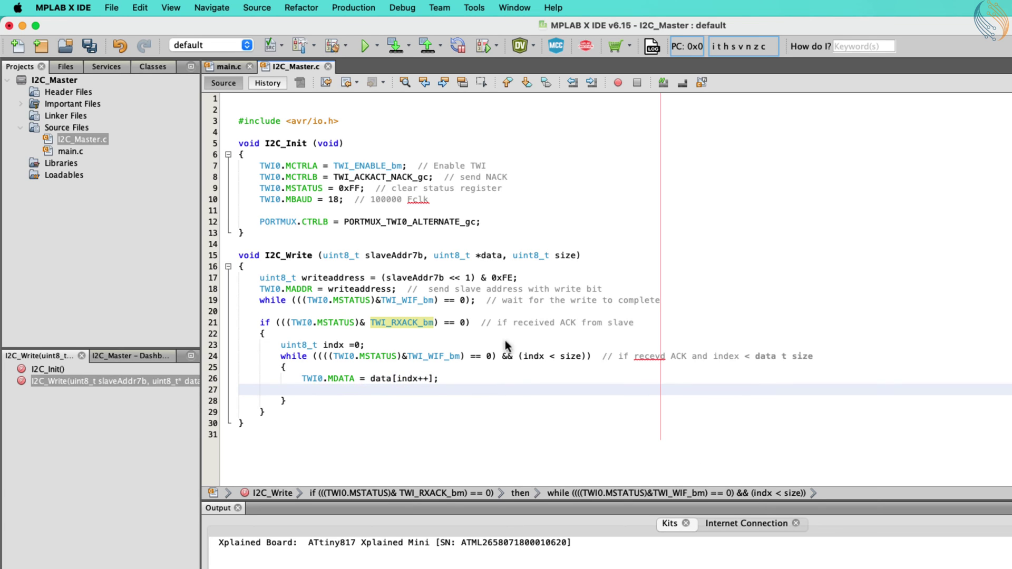
triple_click(263, 301)
key(ctrl+c)
click(302, 389)
key(ctrl+v)
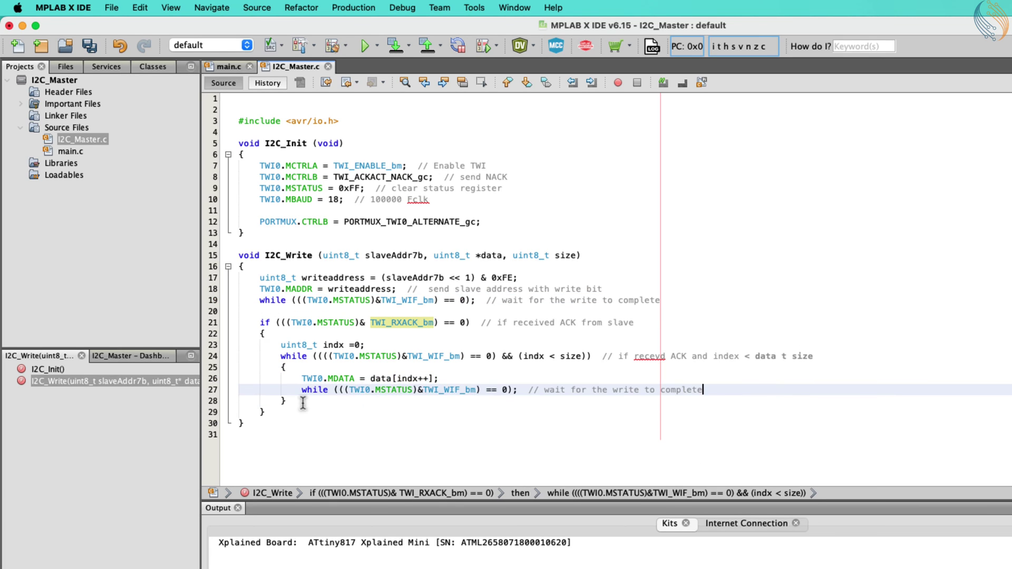
Step: Add an empty else branch after the ACK check
click(276, 413)
key(Return)
key(Return)
text(else)
key(Return)
text({)
key(Return)
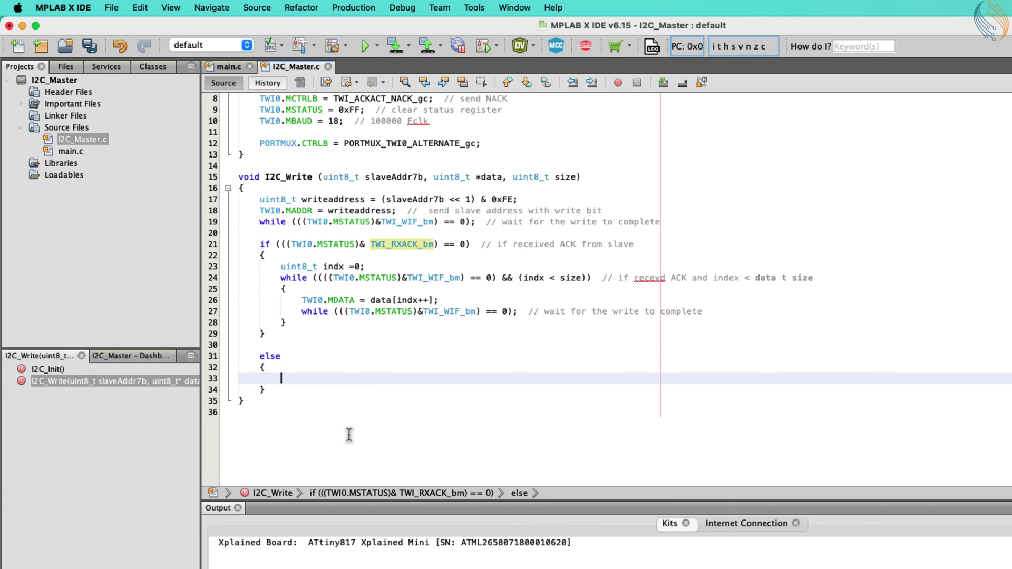
text(TWI0.MC)
Step: Set TWI0.MCTRLB to TWI_MCMD_STOP_gc with the comment // stop transaction
key(Return)
text(= TWI_MC)
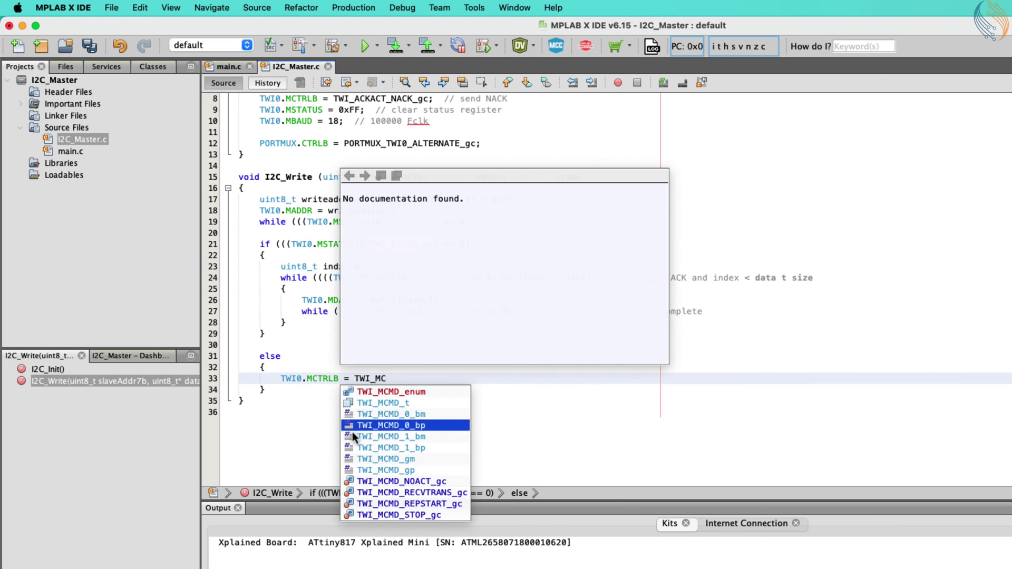
key(Down)
key(Down)
key(Down)
key(Return)
text(;  // stop t)
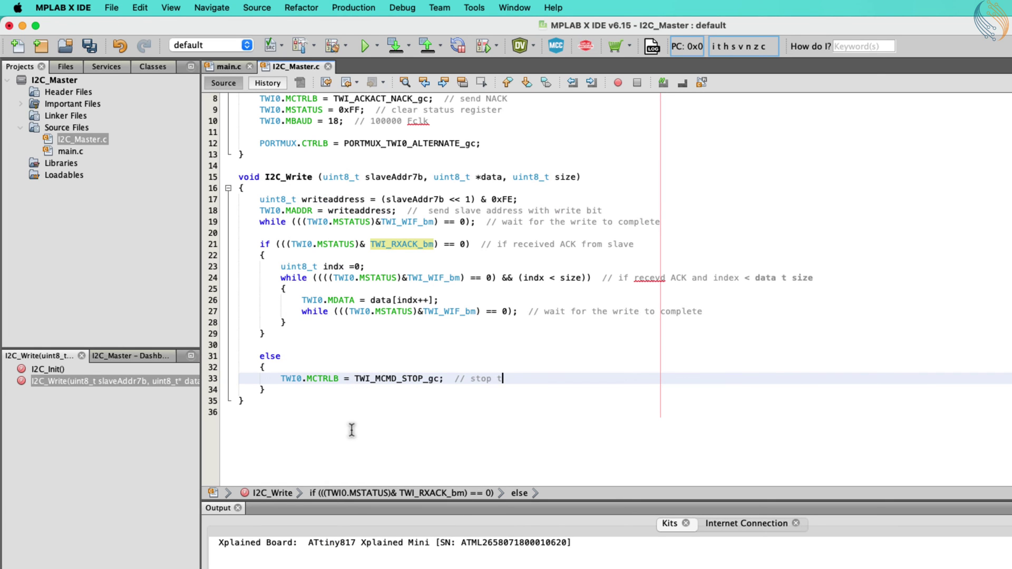
text(ransaction)
double_click(401, 378)
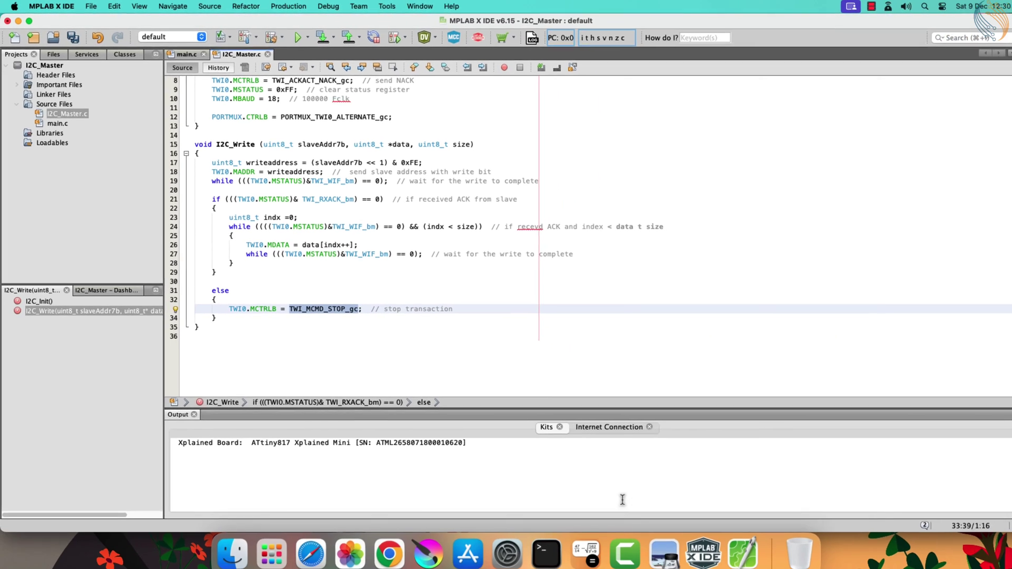
click(663, 551)
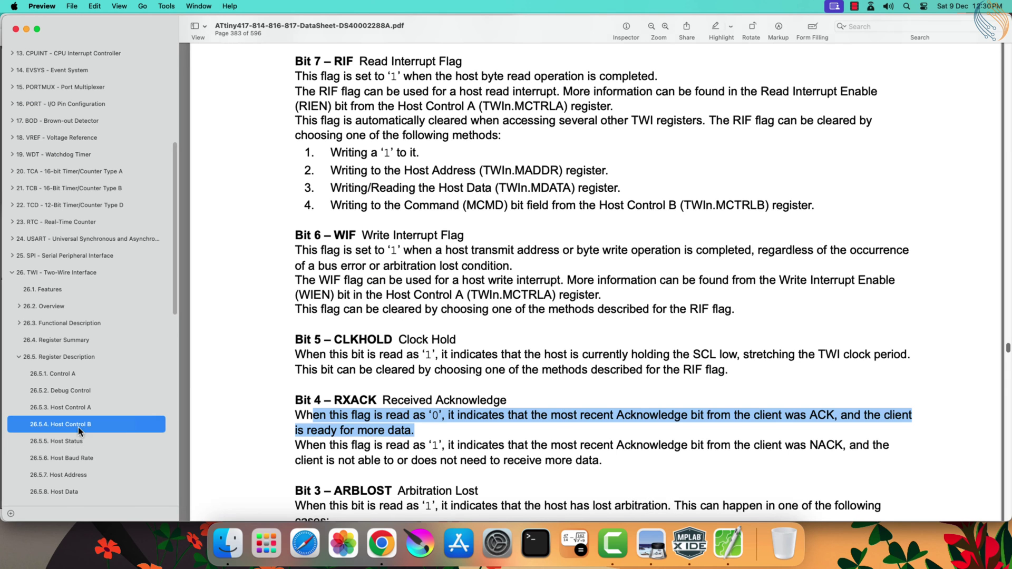
click(61, 425)
double_click(813, 288)
scroll(577, 364, down, 5)
scroll(577, 364, down, 5)
scroll(559, 352, down, 3)
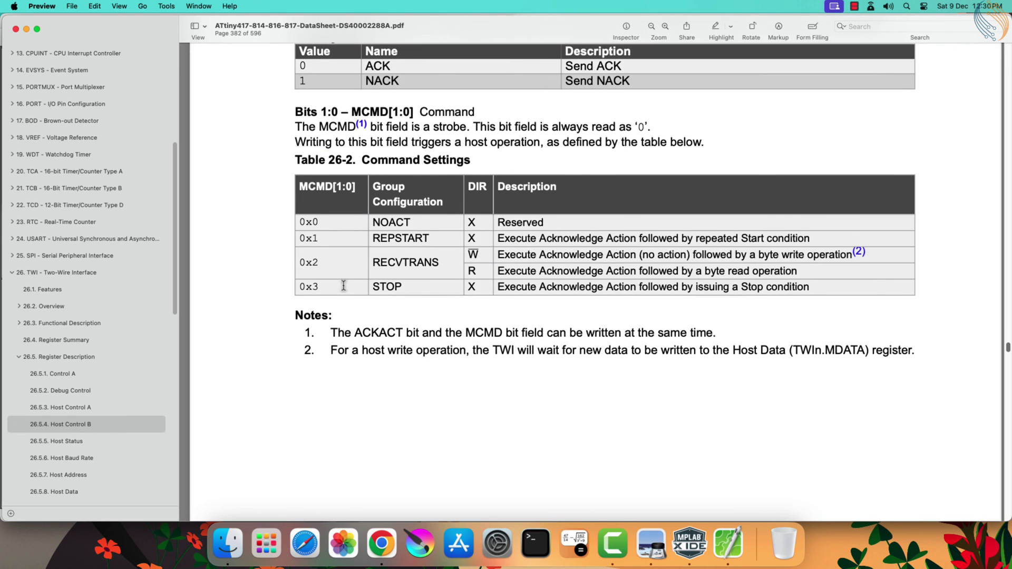
drag(373, 287, 806, 286)
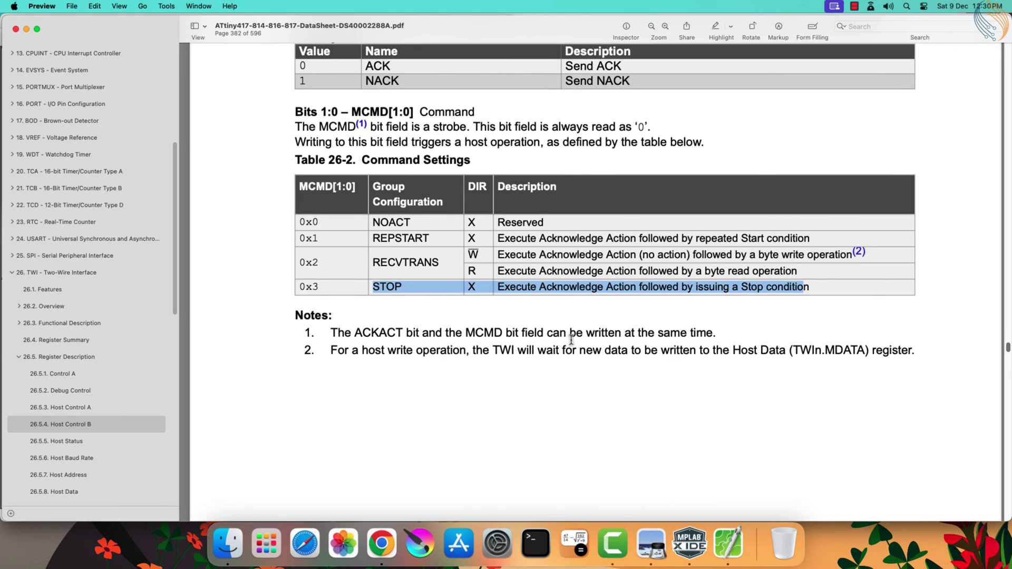
scroll(424, 309, up, 2)
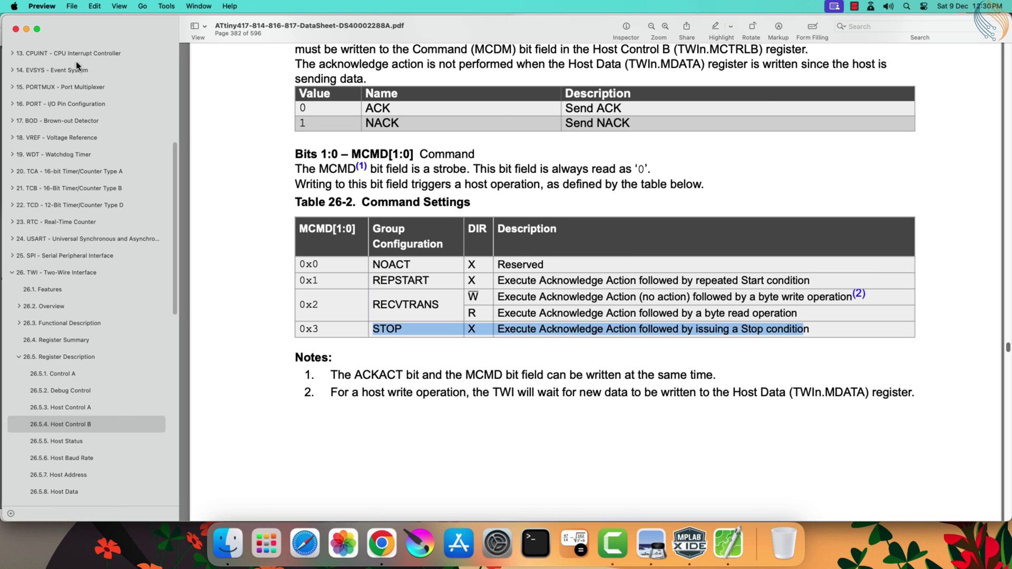
click(26, 30)
click(298, 276)
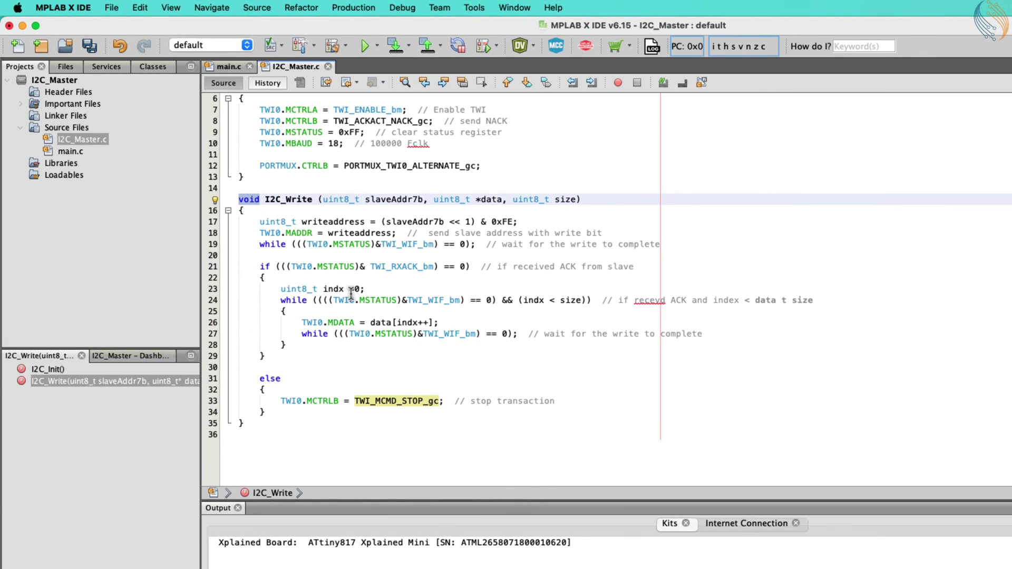
text(uint8)
Step: Change the return type to uint8_t and add return 1; // failed in the else branch
key(ctrl+space)
key(Return)
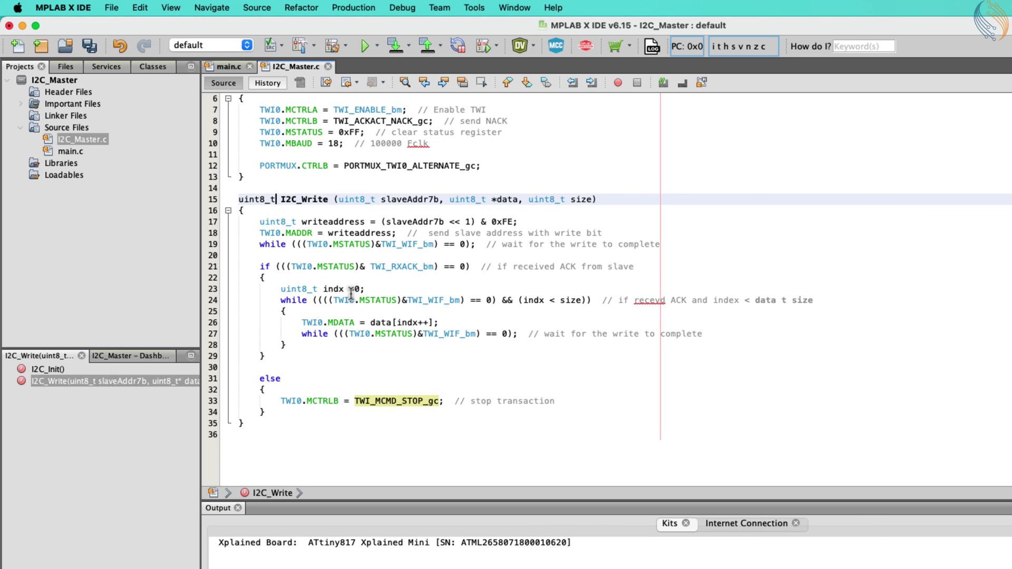
click(568, 402)
key(Return)
text(return 1;)
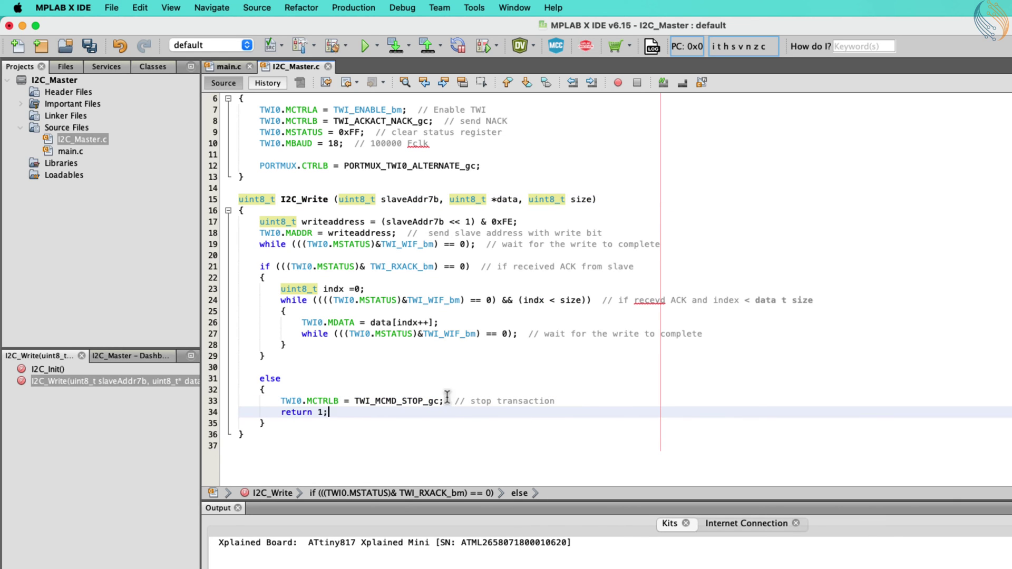
click(292, 424)
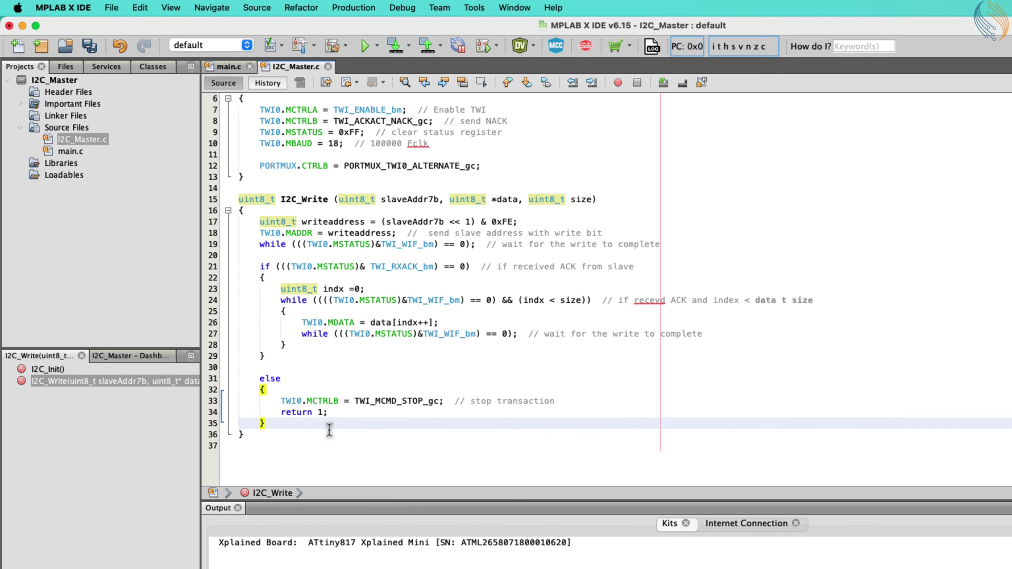
key(Return)
key(Return)
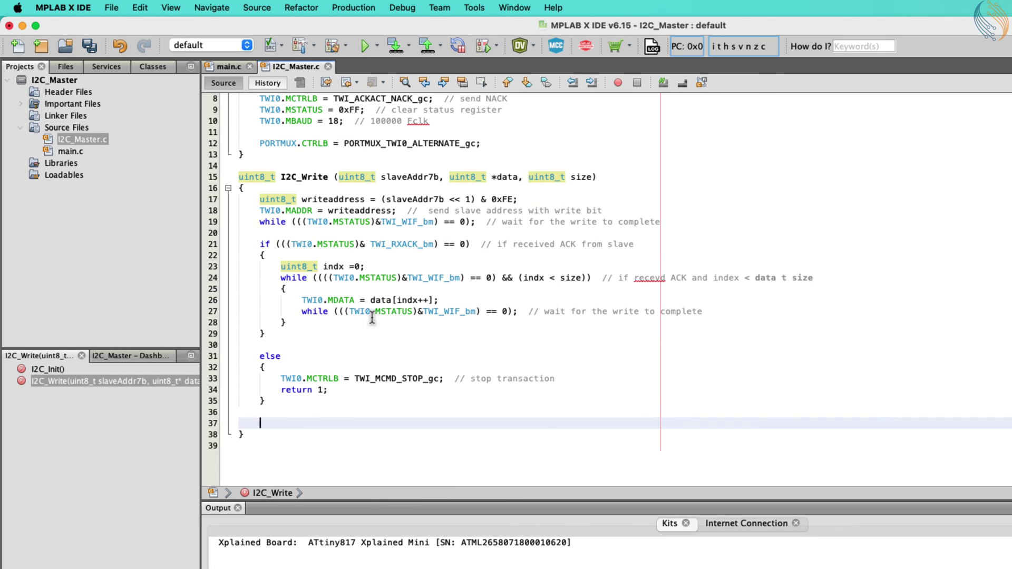
Step: Add an if (indx == size) check below the loop's wait line
drag(304, 311, 483, 310)
click(518, 311)
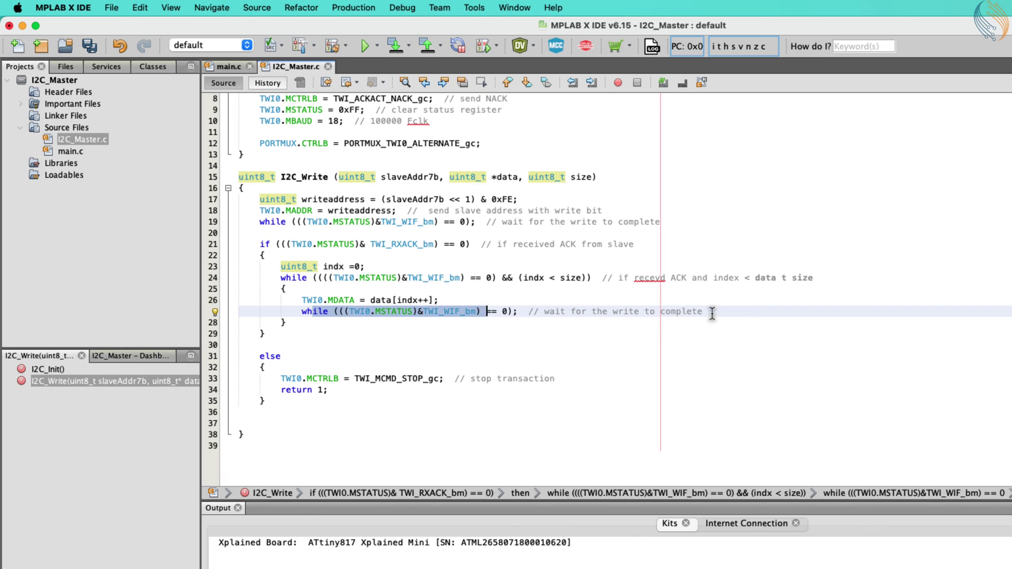
key(Return)
key(Return)
text(if )
text(dx == size)
key(End)
key(Return)
text({)
key(Return)
Step: Copy the stop and return lines into the size check, changing the return to 0 // success
drag(338, 451, 277, 434)
key(super+c)
click(350, 358)
key(super+v)
click(322, 356)
key(Delete)
key(Delete)
click(281, 367)
key(Tab)
key(Tab)
click(365, 367)
key(BackSpace)
text(0)
key(End)
text(// success)
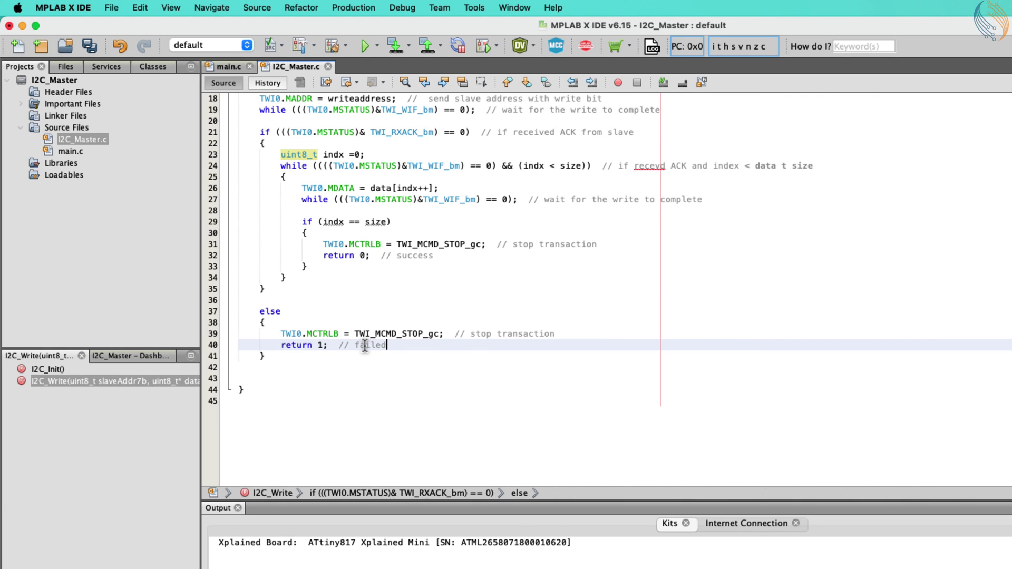
scroll(365, 301, up, 3)
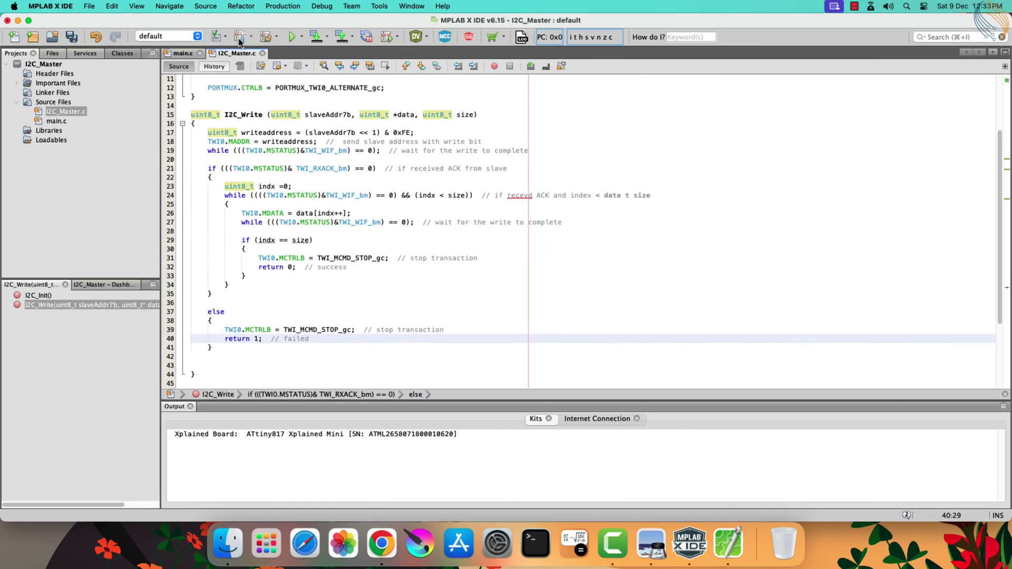
Step: Build the project, then add #include "I2C_Master.h" below #include <avr/io.h>
click(239, 37)
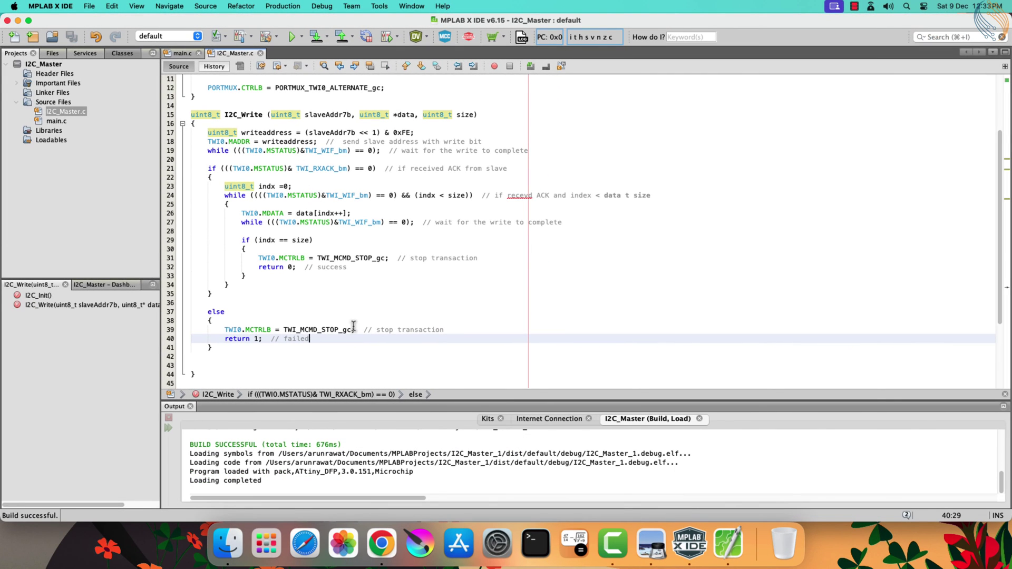
scroll(254, 312, up, 5)
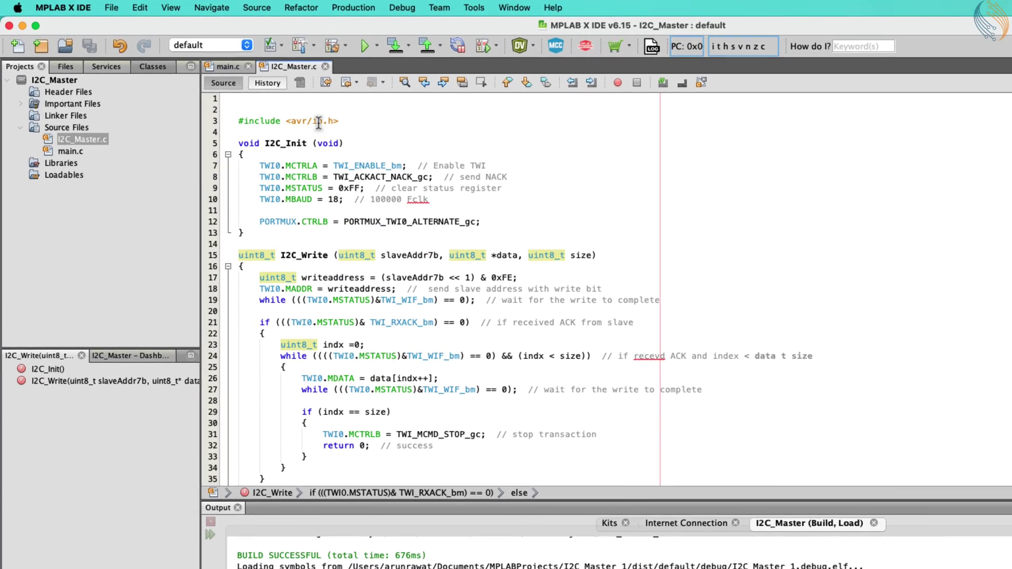
click(301, 107)
key(Return)
text(#include )
text("I2C_Master.h)
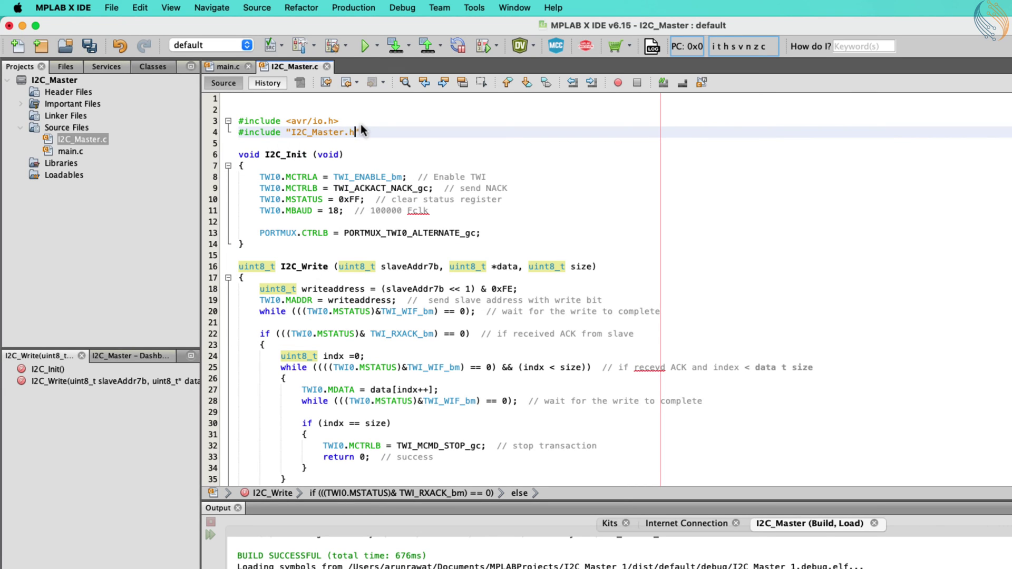
Step: Create a new C header file named I2C_Master.h under Header Files
right_click(68, 92)
mouse_move(158, 103)
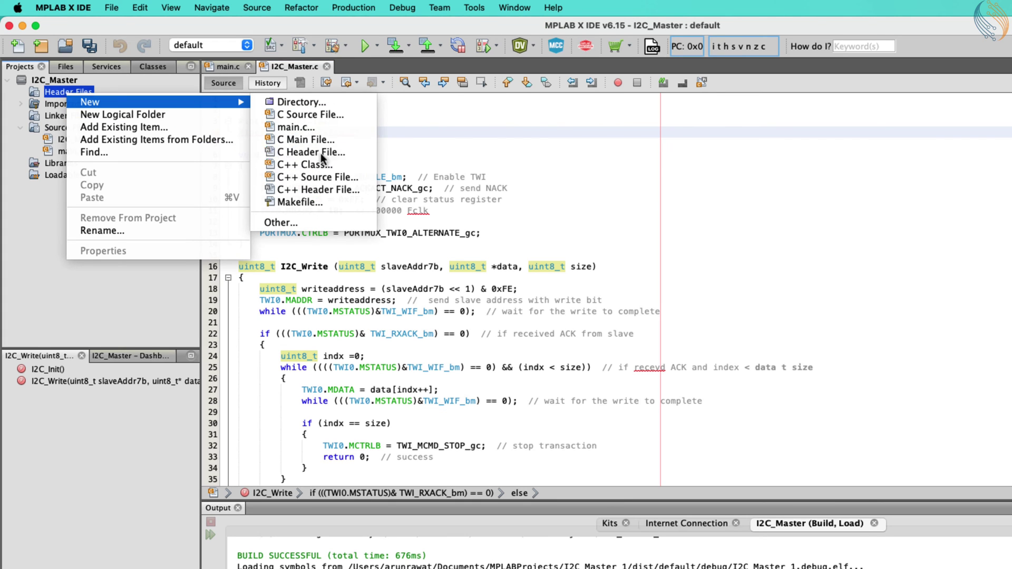
click(321, 153)
text(I2C_Master)
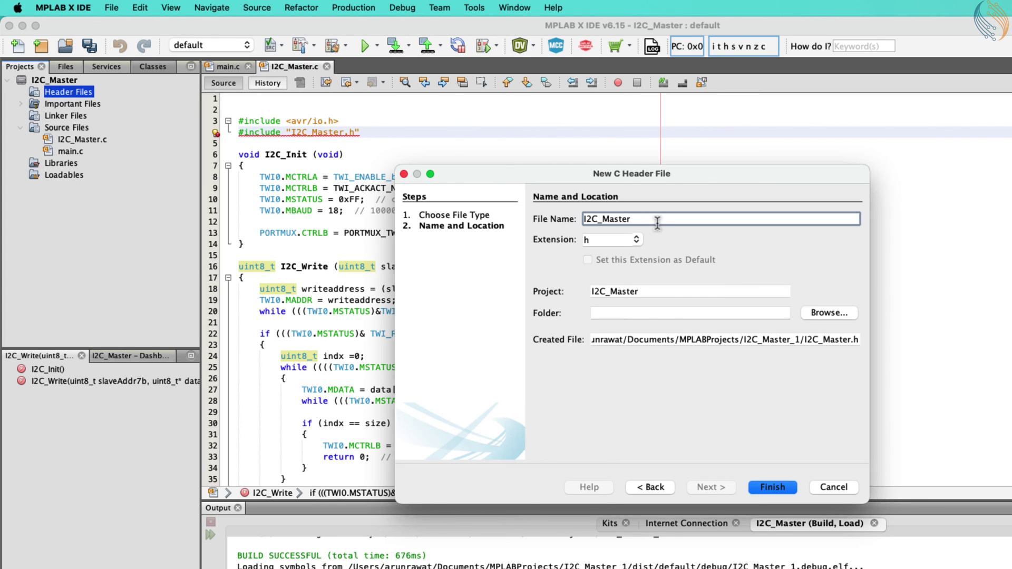
click(772, 487)
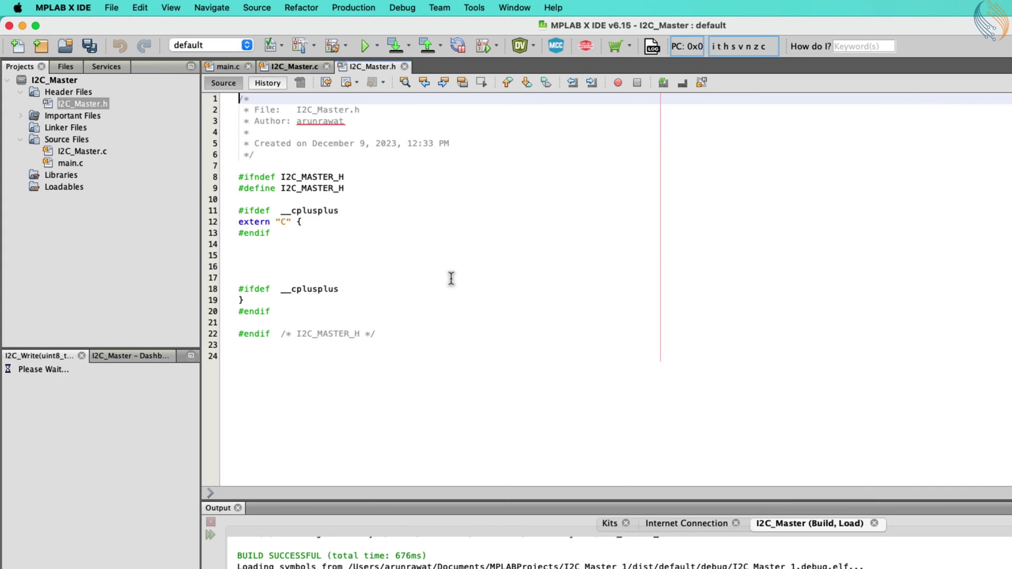
Step: Copy #include <avr/io.h> from main.c into the new header
click(228, 66)
right_click(348, 210)
click(372, 469)
click(371, 66)
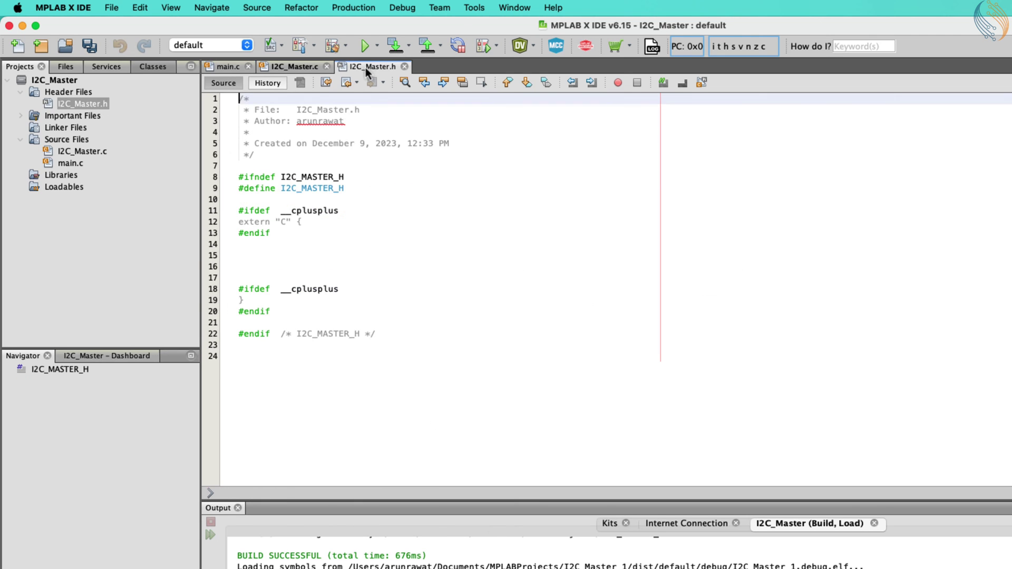
click(347, 250)
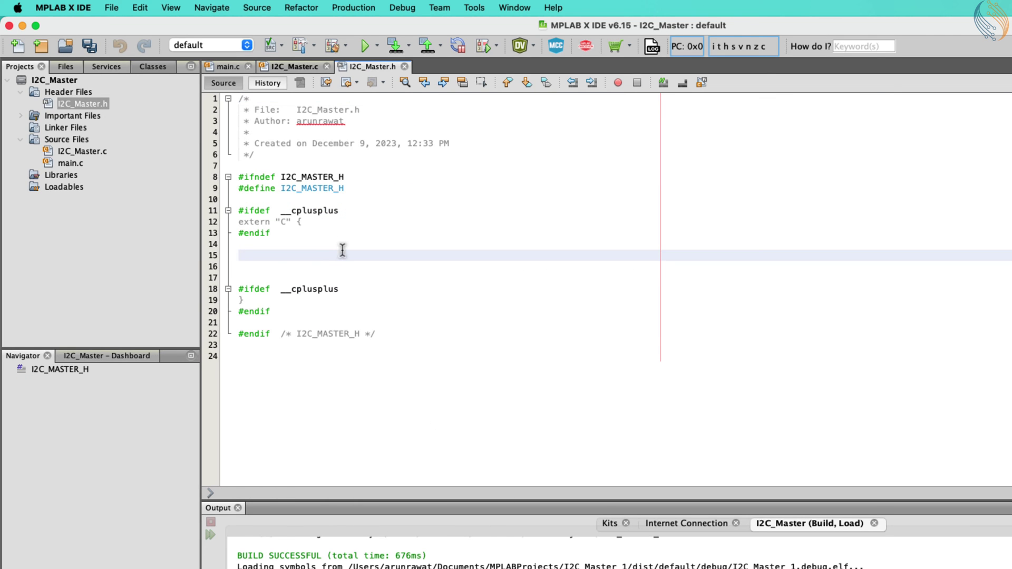
key(super+v)
key(Return)
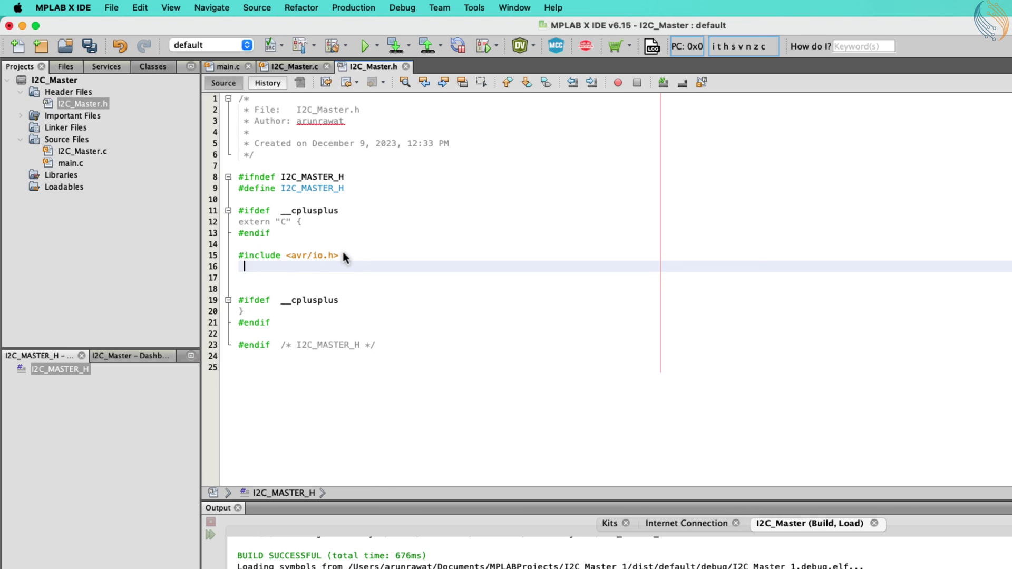
key(Return)
text(void I2C_Init)
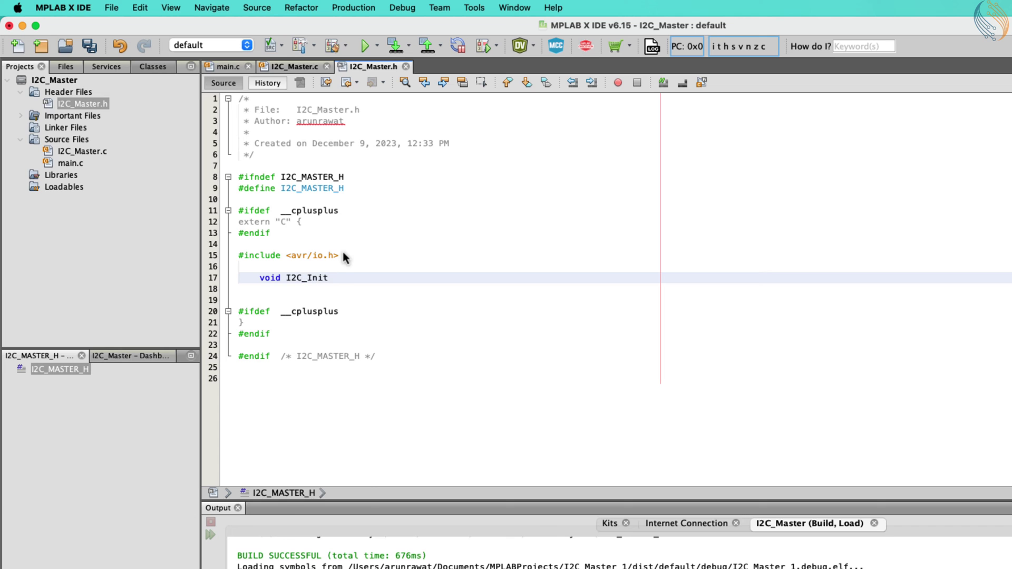
text((void);)
Step: Declare I2C_Init(void) and the copied I2C_Write signature, save, and rebuild
click(289, 66)
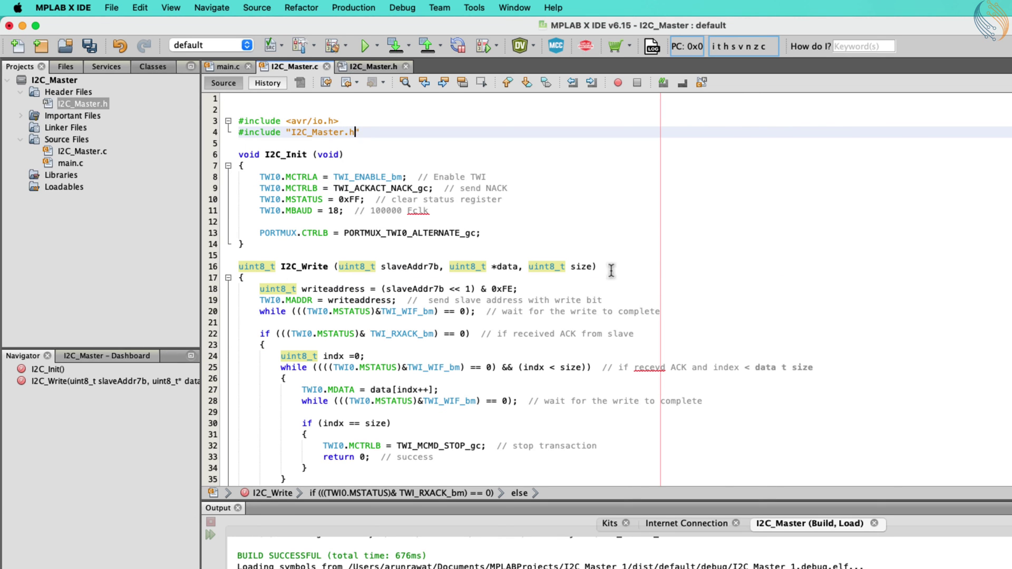
drag(609, 270, 234, 264)
key(super+c)
click(373, 67)
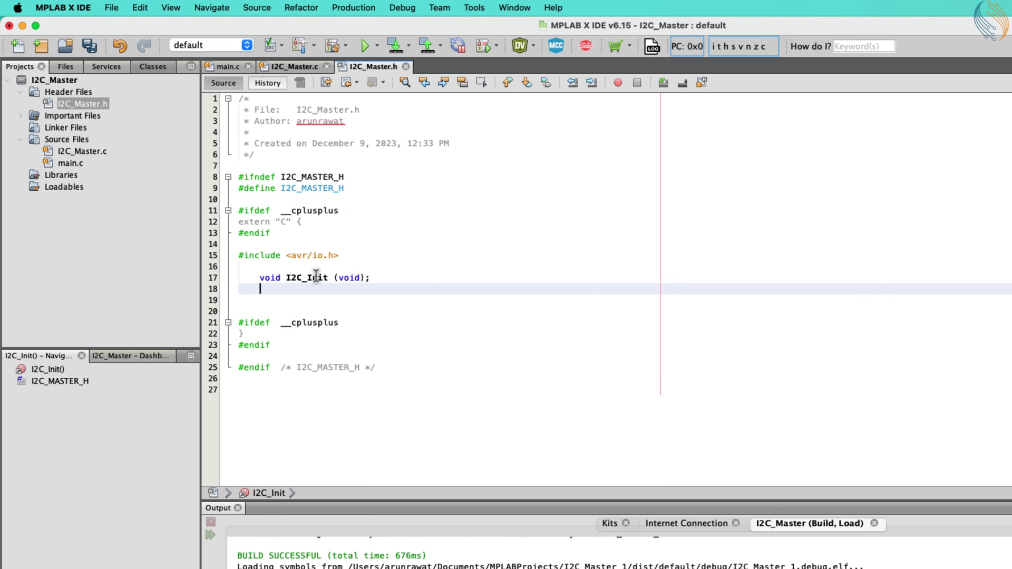
key(super+v)
text(;)
key(super+s)
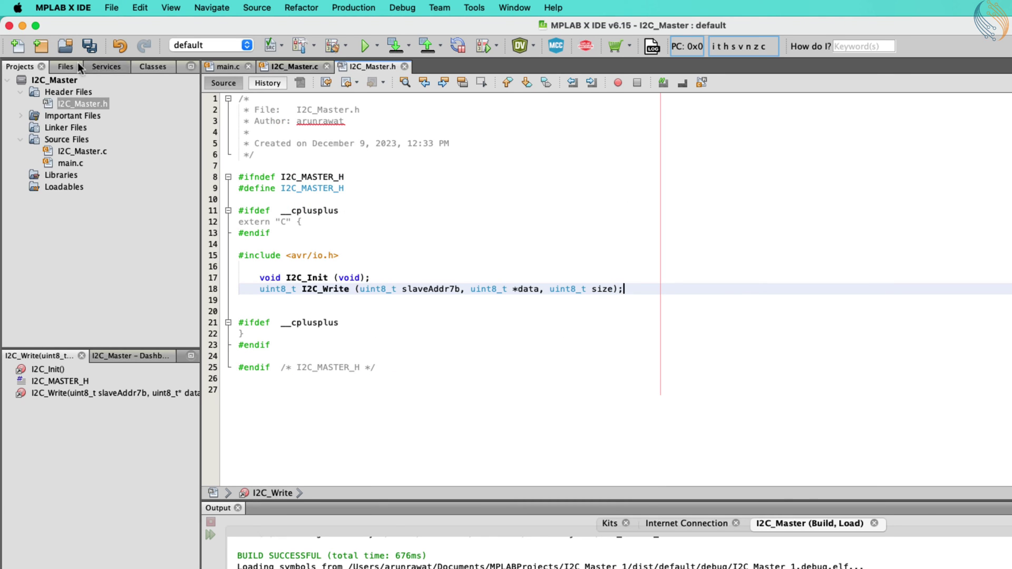
click(301, 46)
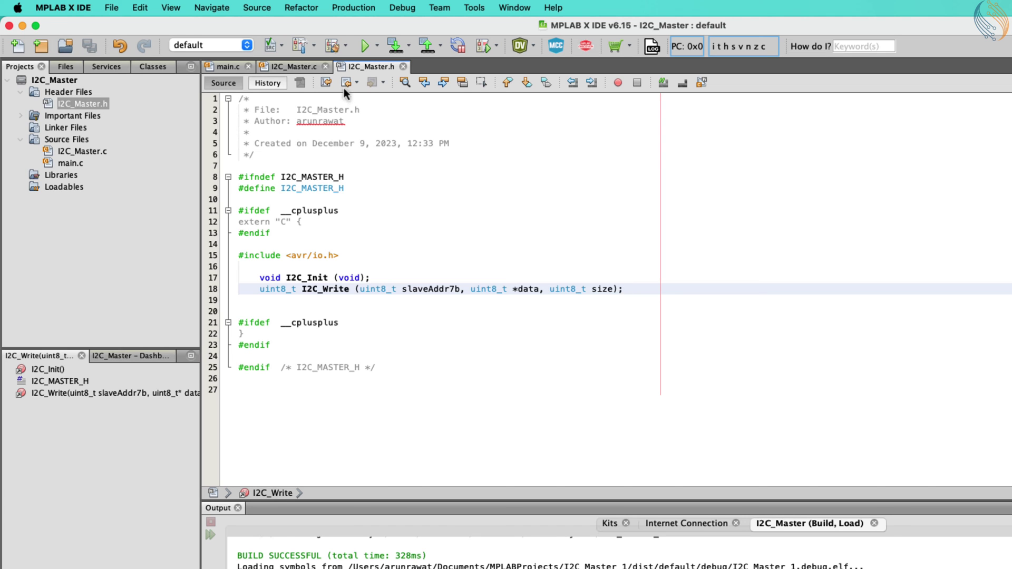
Step: In I2C_Master.c, add while (indx < size) below the commented-out loop
click(297, 68)
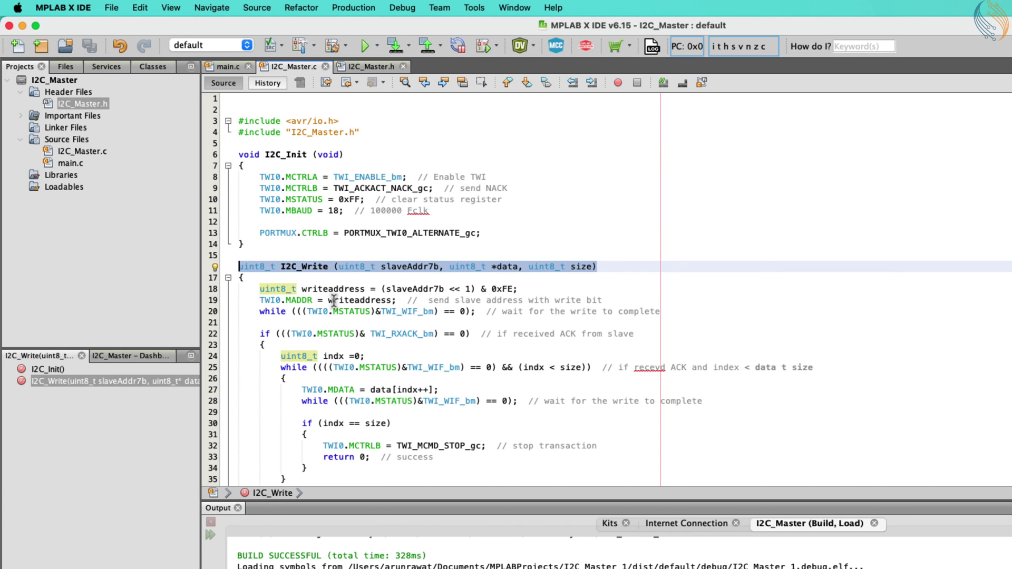
scroll(334, 295, down, 5)
scroll(335, 294, up, 5)
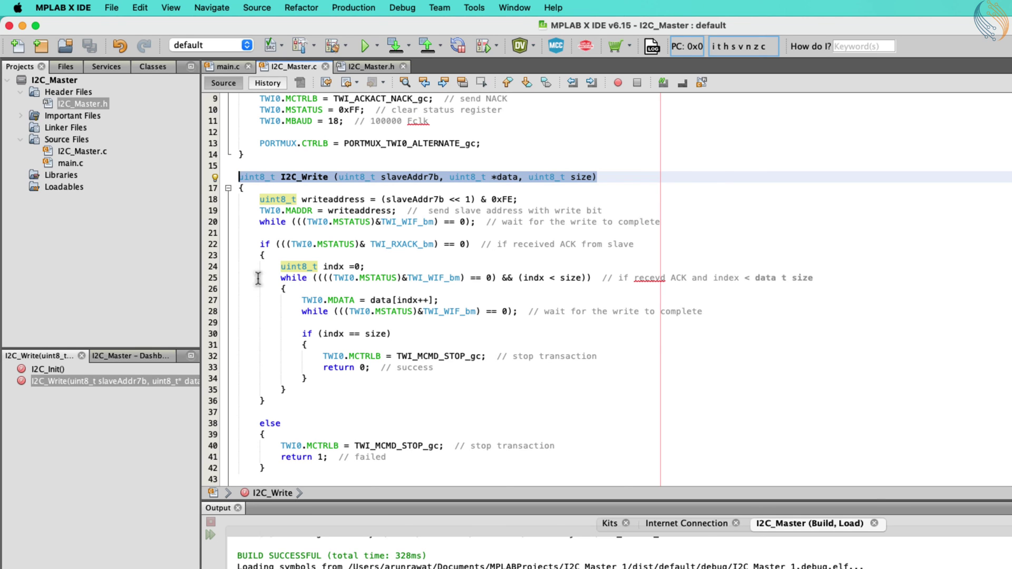
click(239, 277)
text(//)
key(End)
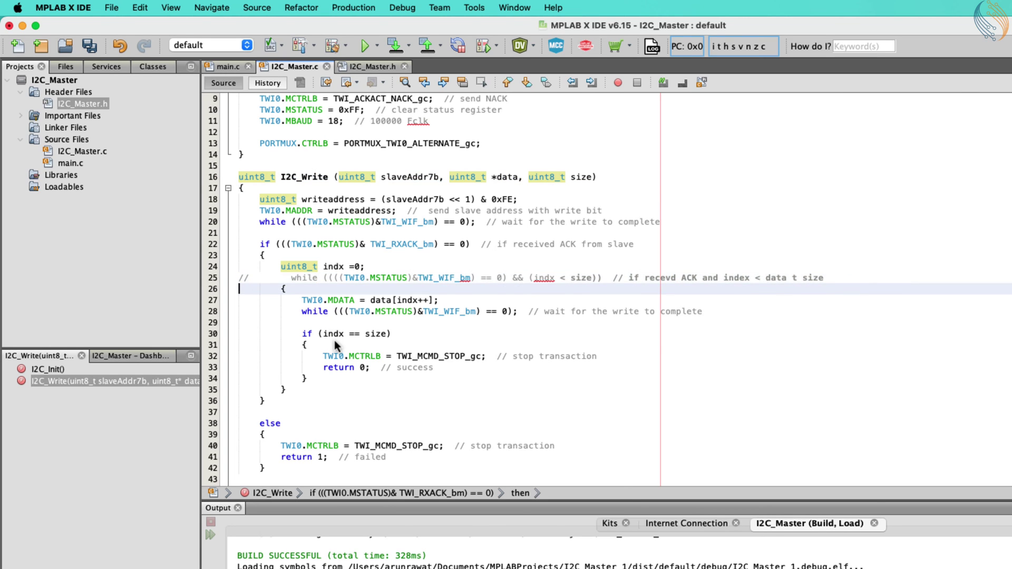
key(Return)
text(while (indx < size))
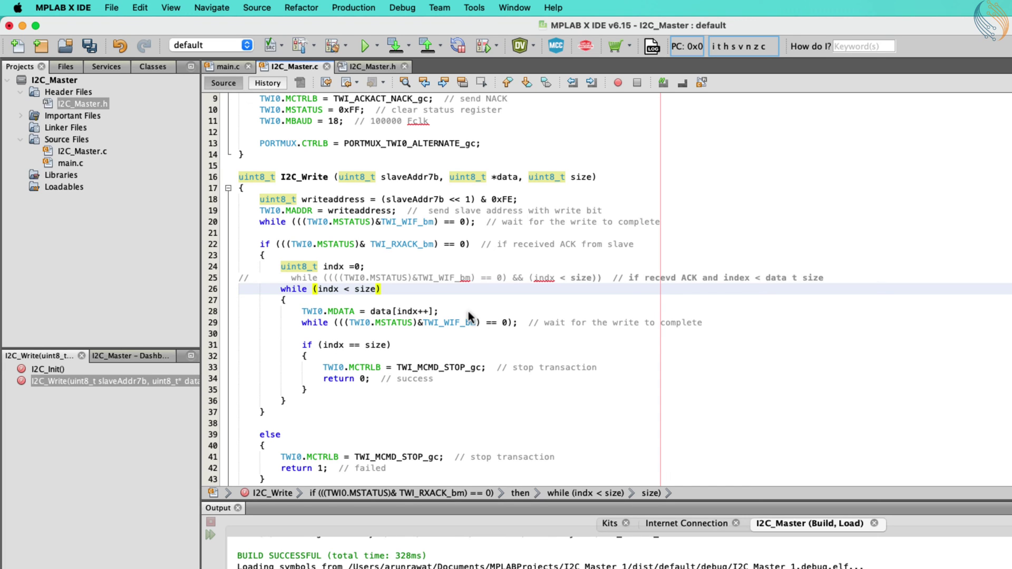
Step: Comment out the RXACK check and the else block with Ctrl+/
click(238, 244)
text(//)
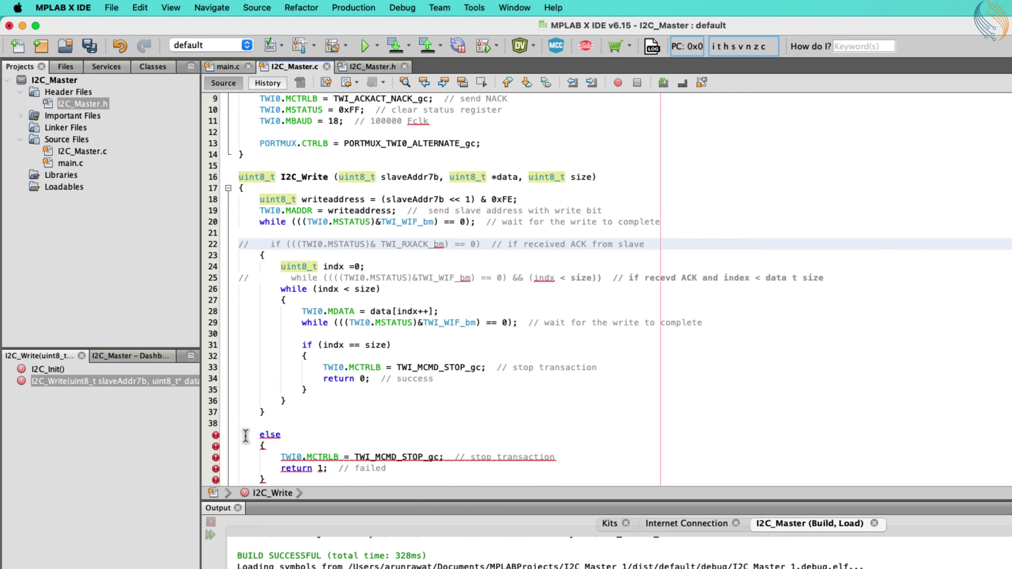
scroll(275, 410, down, 3)
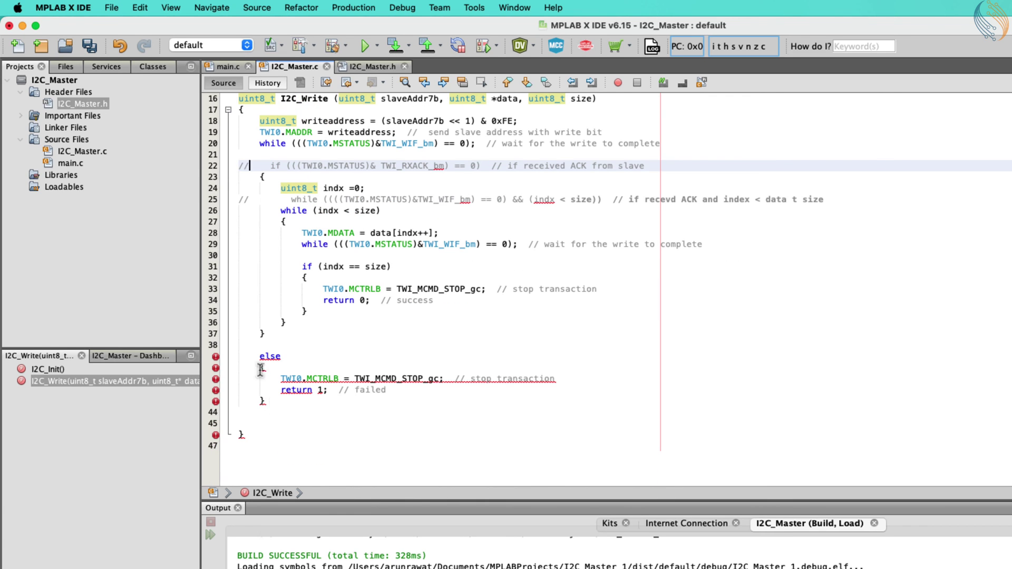
drag(238, 356, 268, 401)
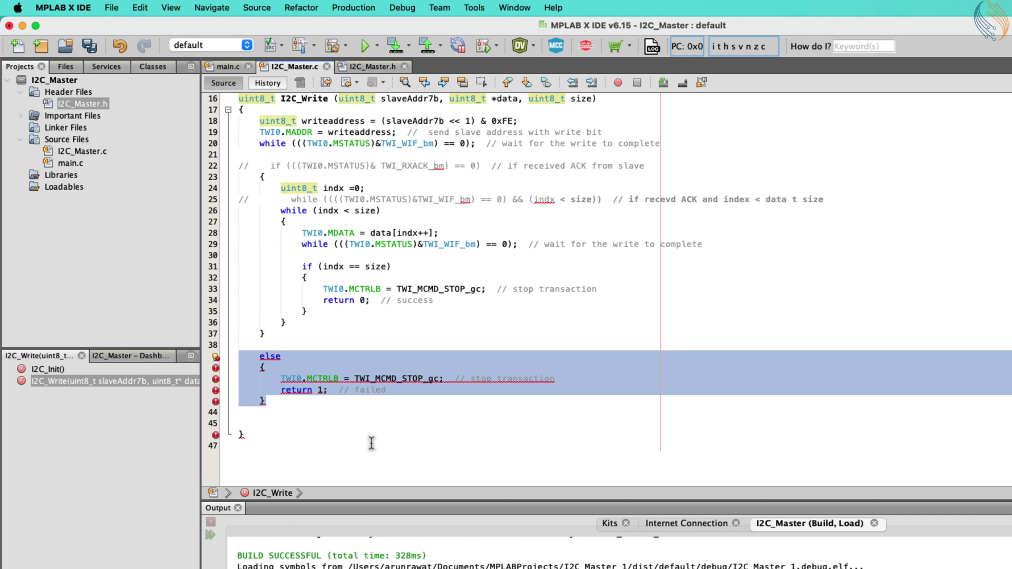
key(ctrl+slash)
click(454, 407)
scroll(454, 406, up, 2)
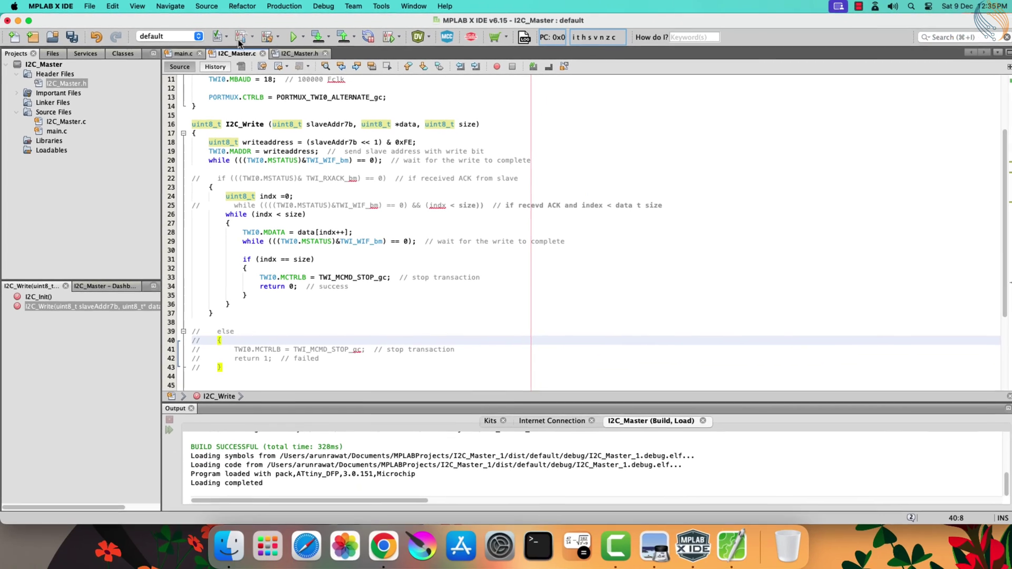
Step: Rebuild the project and review the writeaddress, wait loop and stop-return lines
click(238, 41)
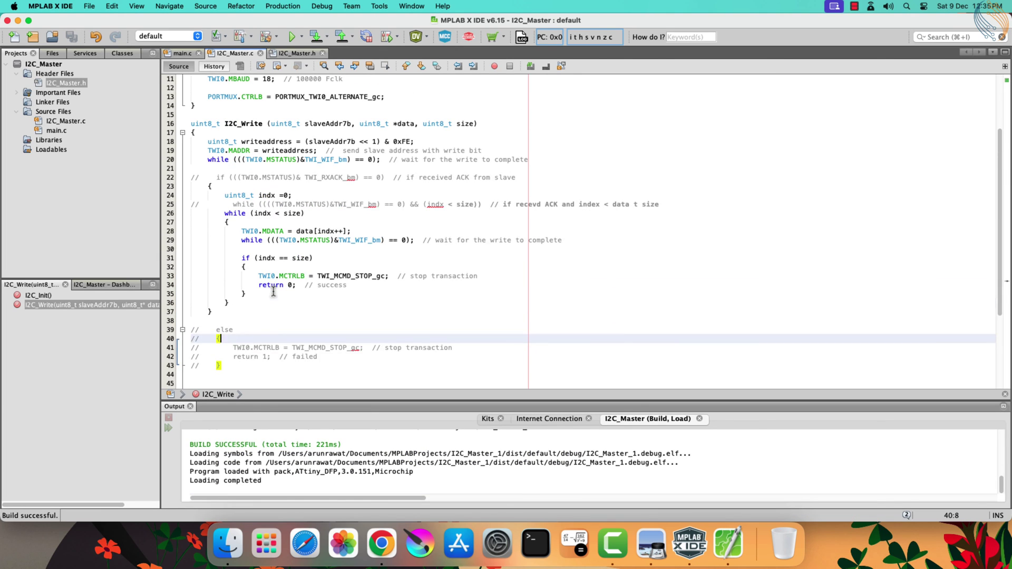
scroll(273, 292, up, 2)
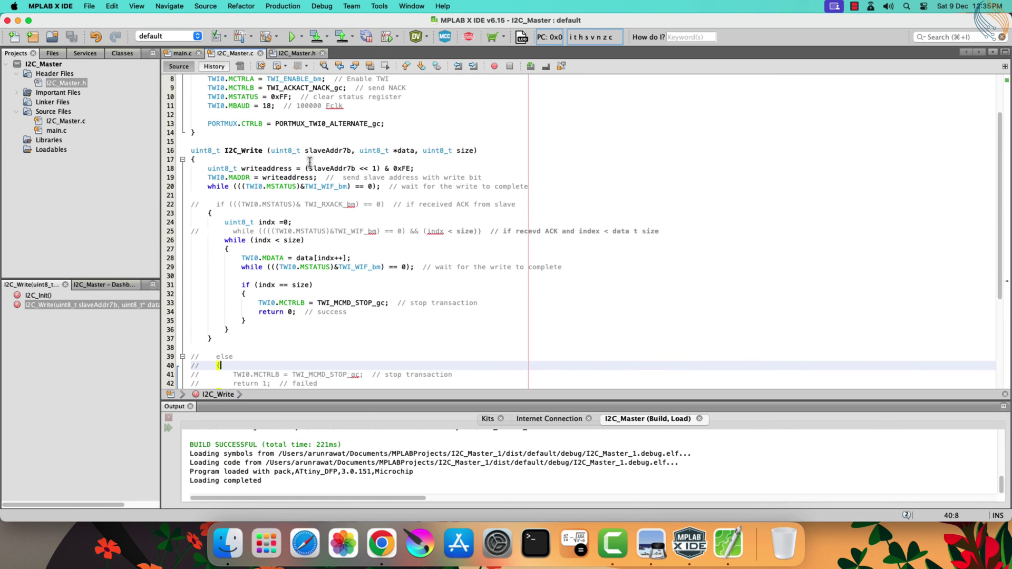
click(220, 177)
click(289, 177)
click(214, 187)
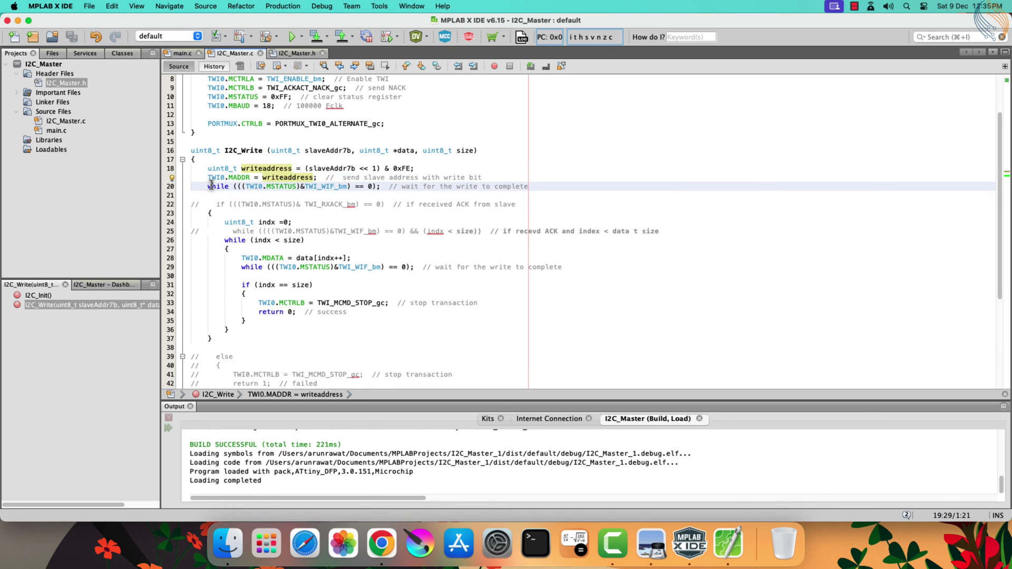
drag(210, 187, 384, 186)
scroll(340, 237, down, 3)
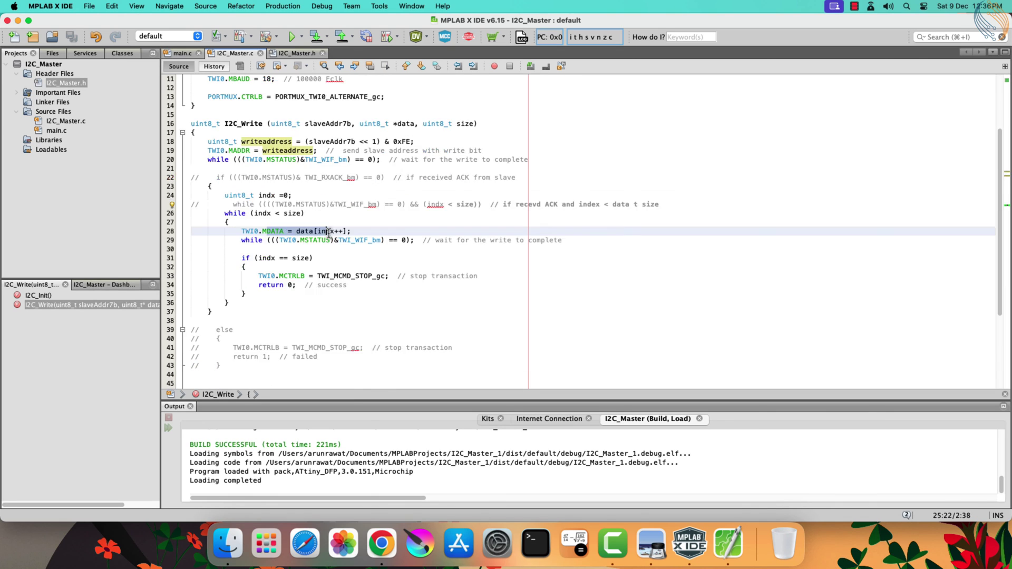
drag(278, 241, 385, 241)
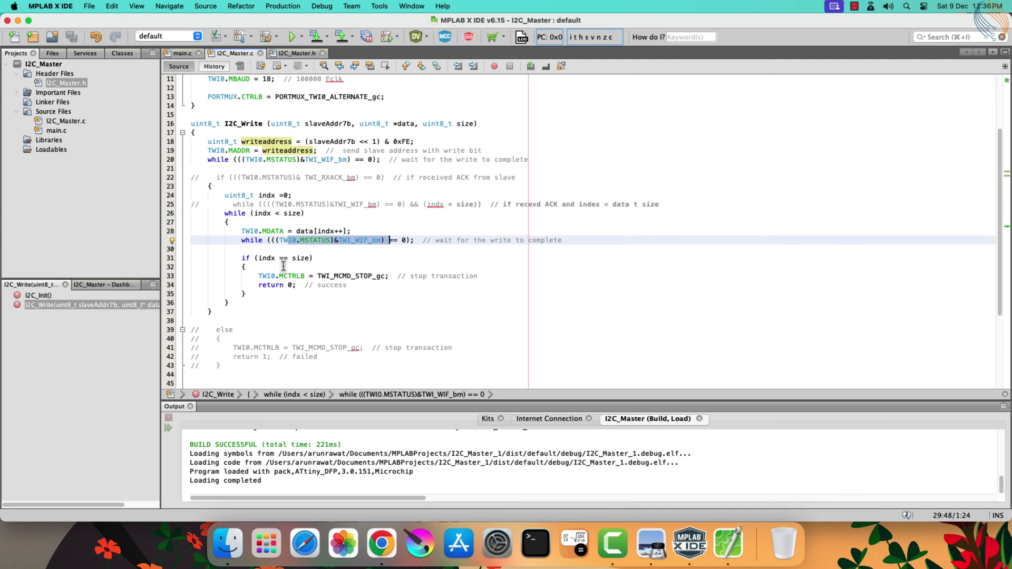
drag(280, 276, 348, 287)
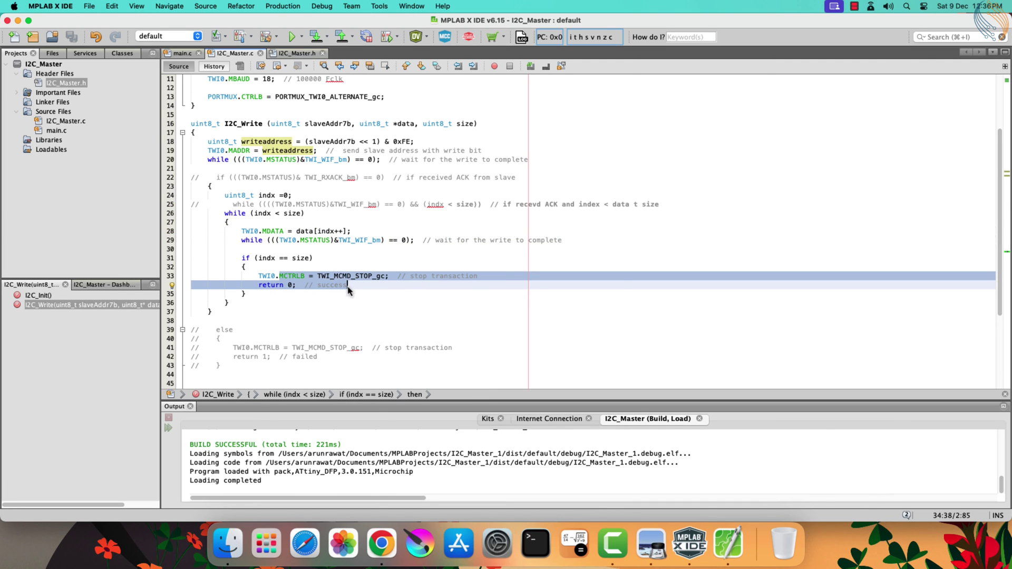
click(183, 52)
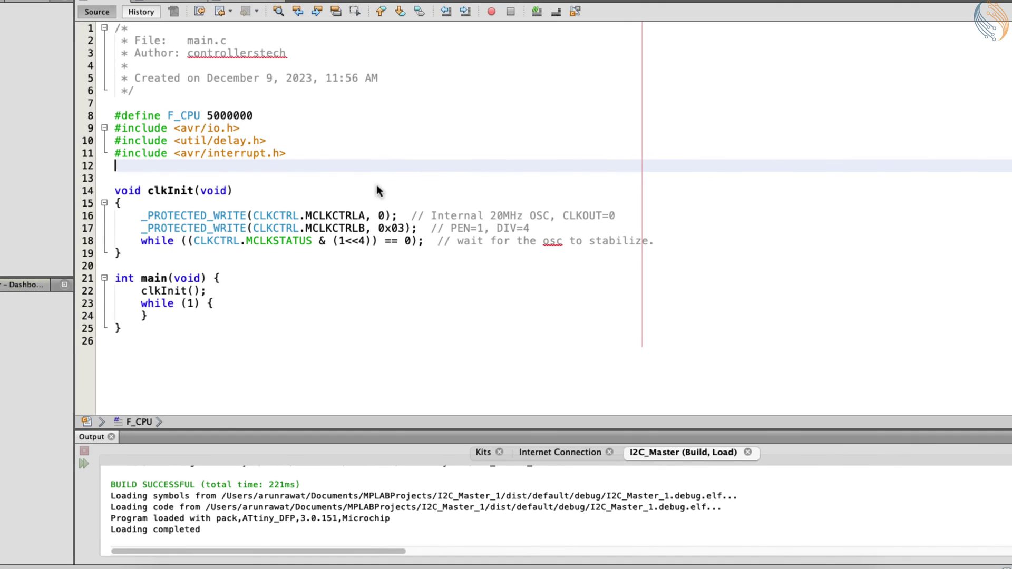
text(#inclde)
text(u)
text(I2C_Master.h")
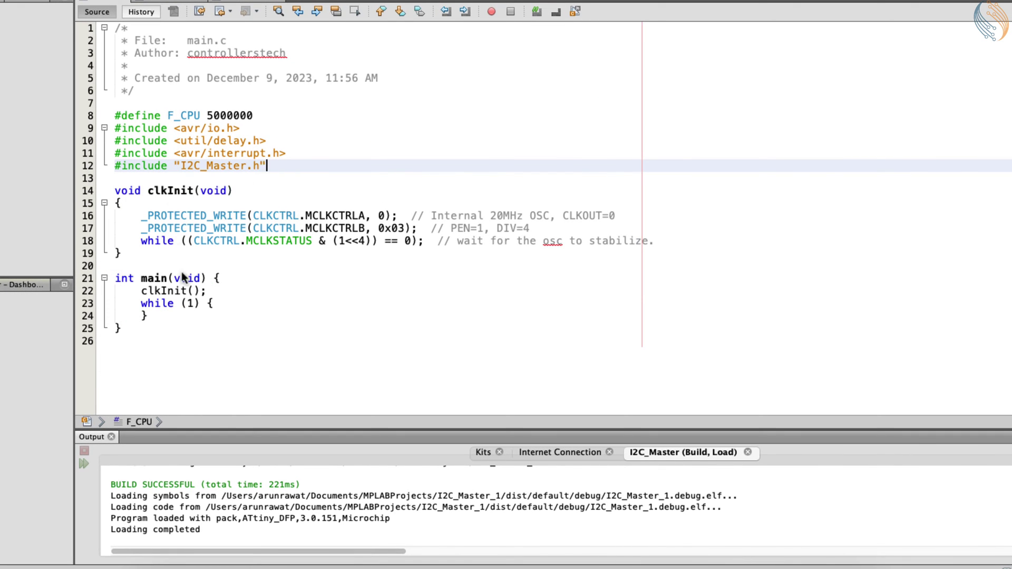
Step: Call I2C_Init() and _delay_ms(100) after clkInit, and start the datatosend array above main
click(213, 291)
key(Return)
text(i2c)
key(ctrl+space)
key(Return)
text(;)
key(Return)
text(_de)
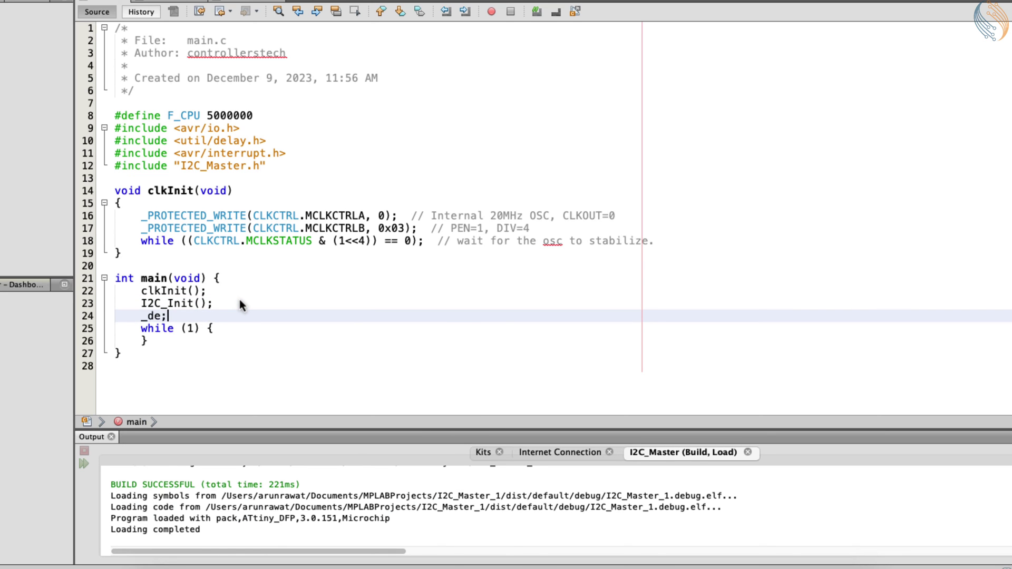
text(l)
key(Down)
key(Down)
key(Return)
text(100)
key(End)
text(;)
key(Up)
key(Up)
key(Up)
key(Return)
key(Return)
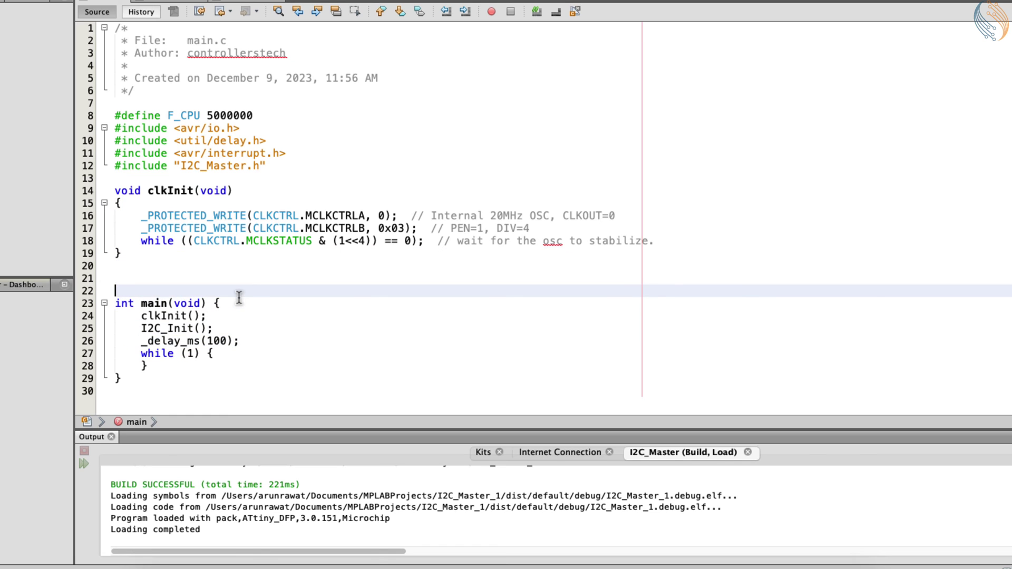
text(uint8_t)
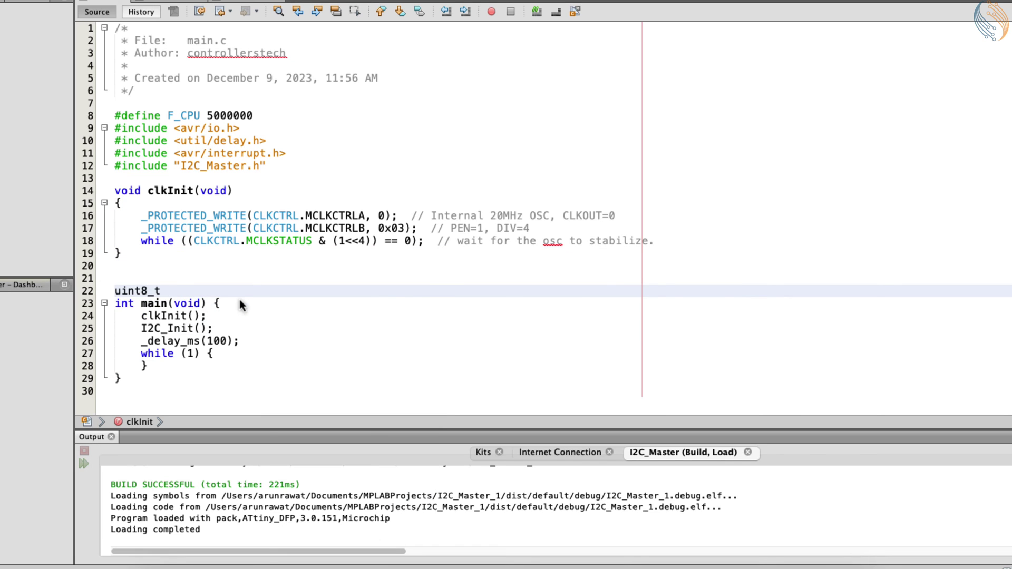
text( datatosend[] = "Hello world";)
Step: Finish the "Hello world" array, call I2C_Write(0x15, datatosend, 11) every 1000 ms, and rebuild
key(Return)
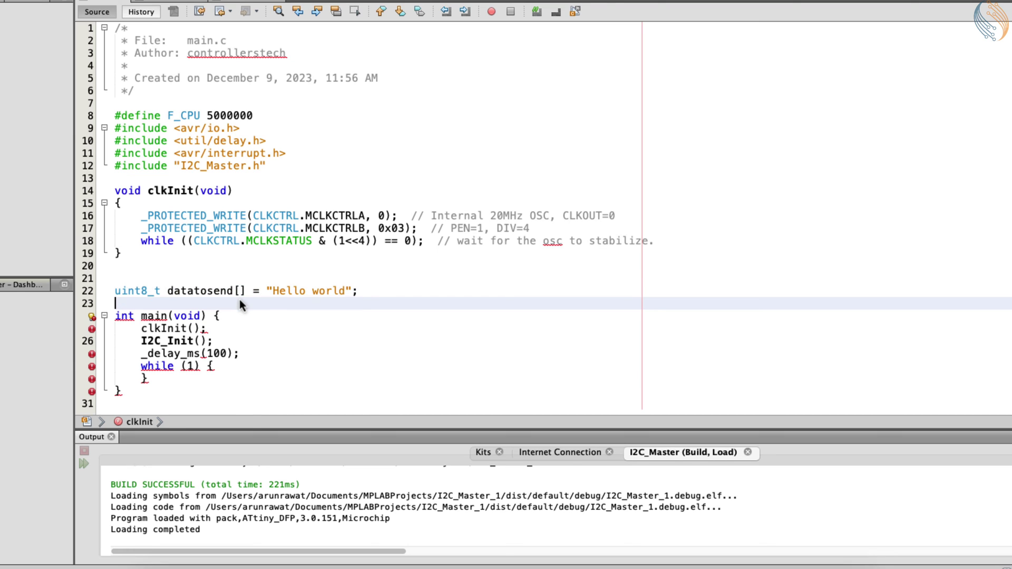
scroll(237, 316, down, 3)
click(233, 322)
key(Return)
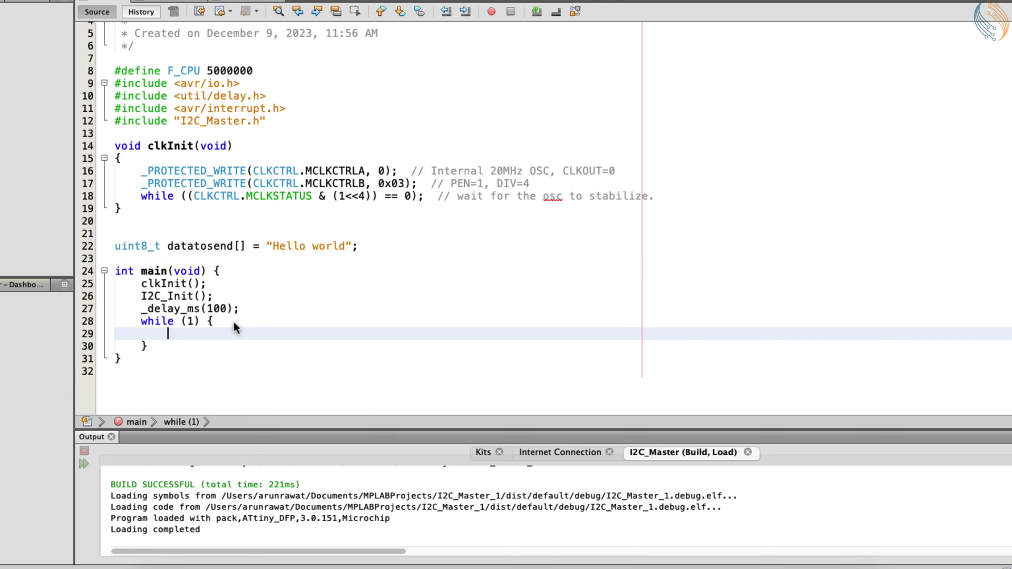
text(I2C_Write()
text(0x11)
text(, )
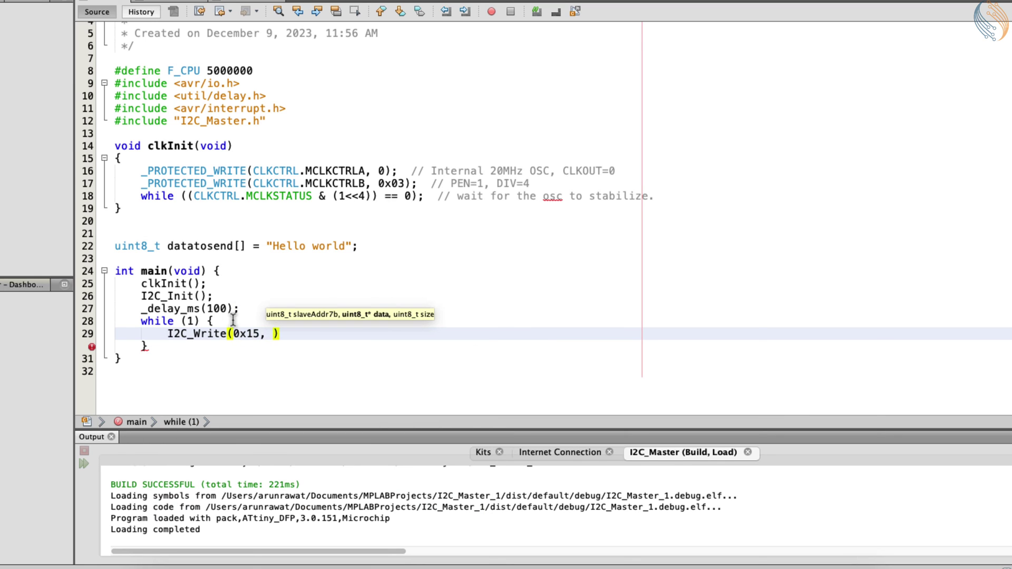
text(atatosend, )
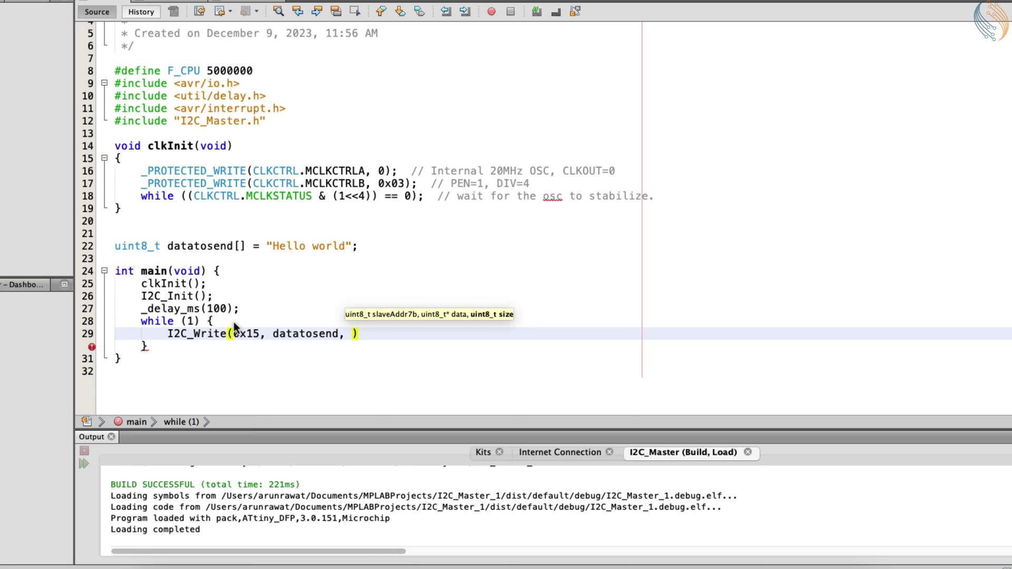
text(;)
key(Return)
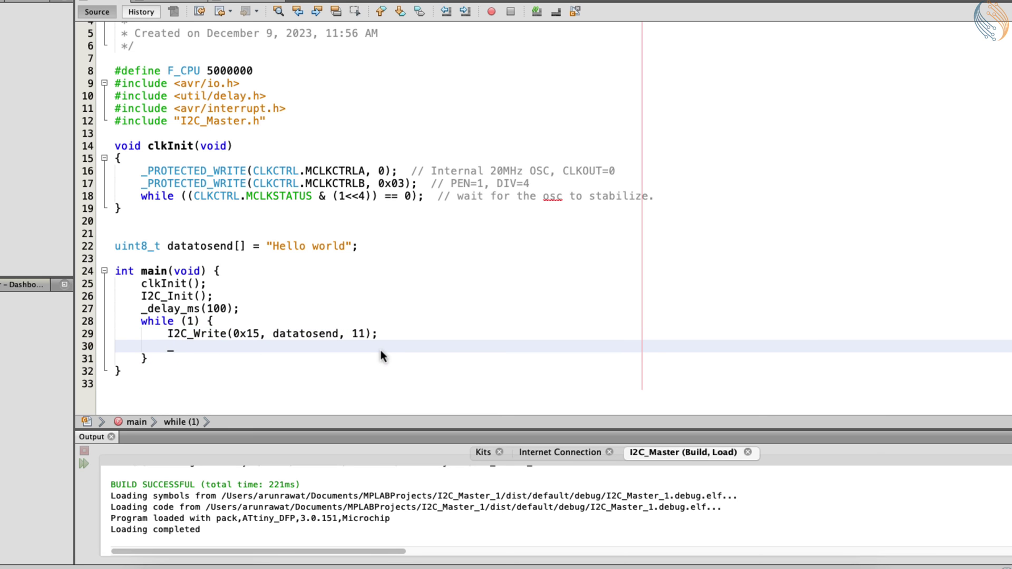
text(_delay_ms(1000);)
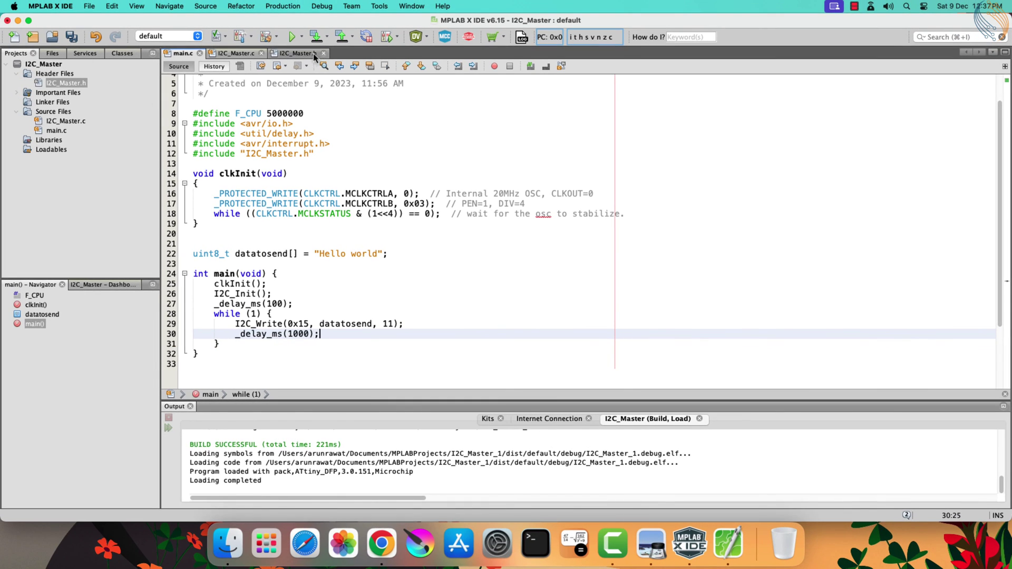
click(244, 39)
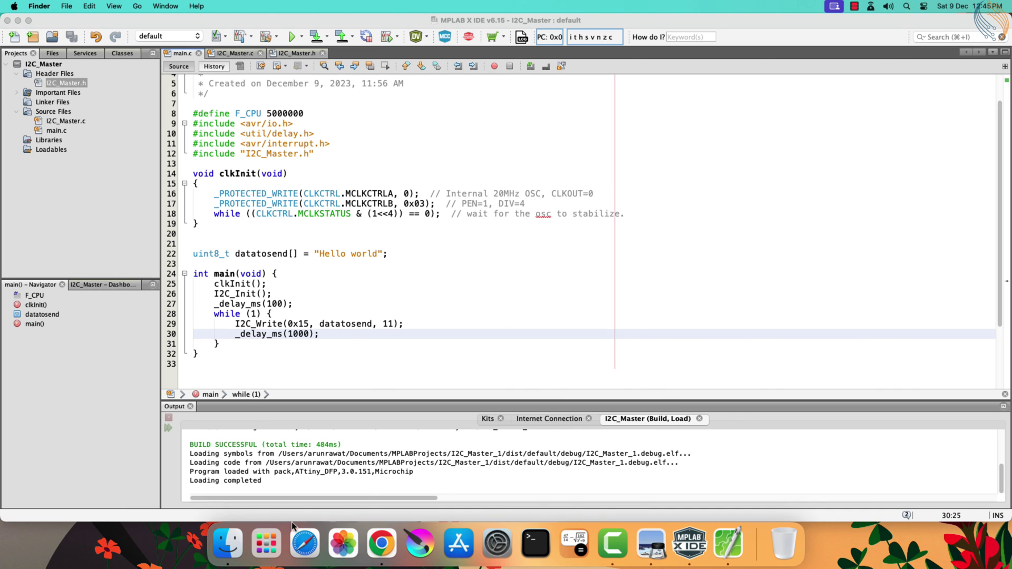
Step: Launch Logic 2 and add an I2C protocol analyzer
click(262, 548)
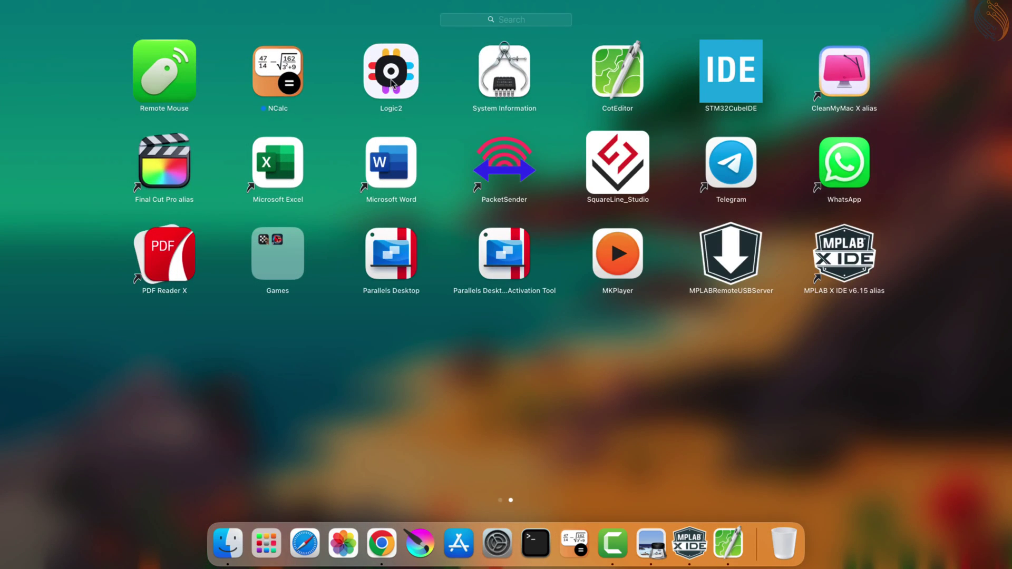
click(509, 182)
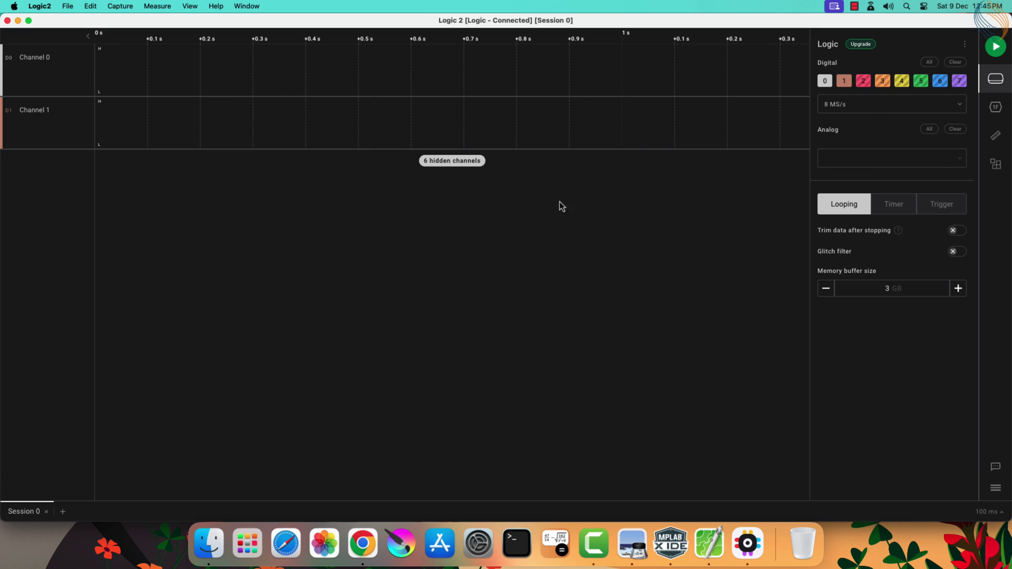
click(995, 135)
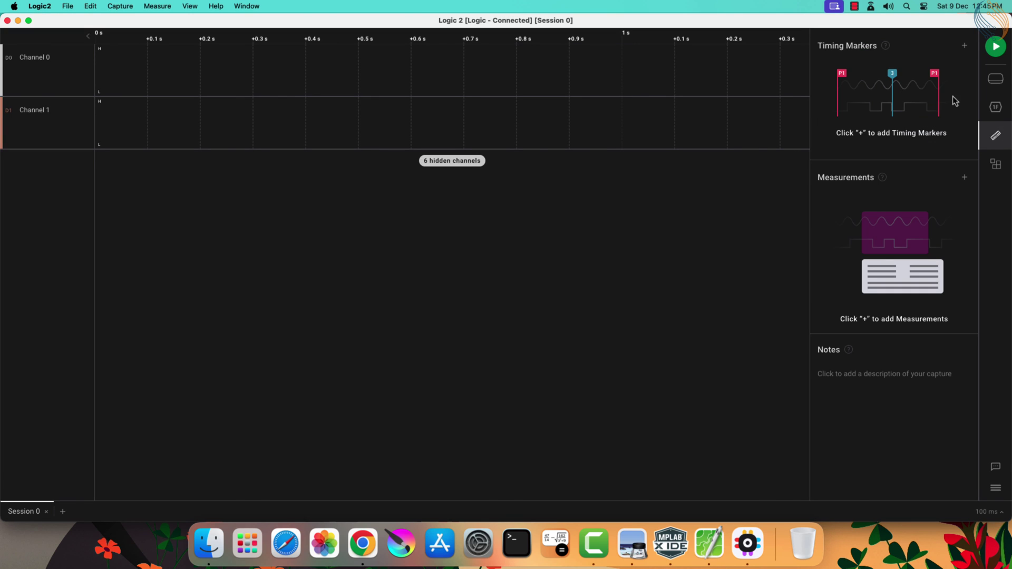
click(996, 108)
click(880, 67)
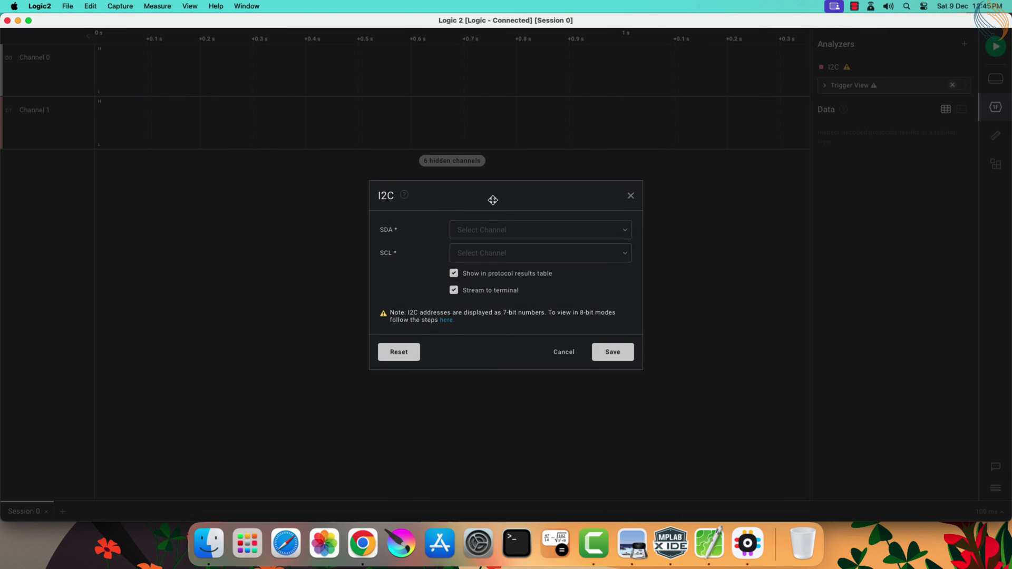
Step: Assign SDA to Channel 1 and SCL to Channel 0, then save the analyzer
click(506, 235)
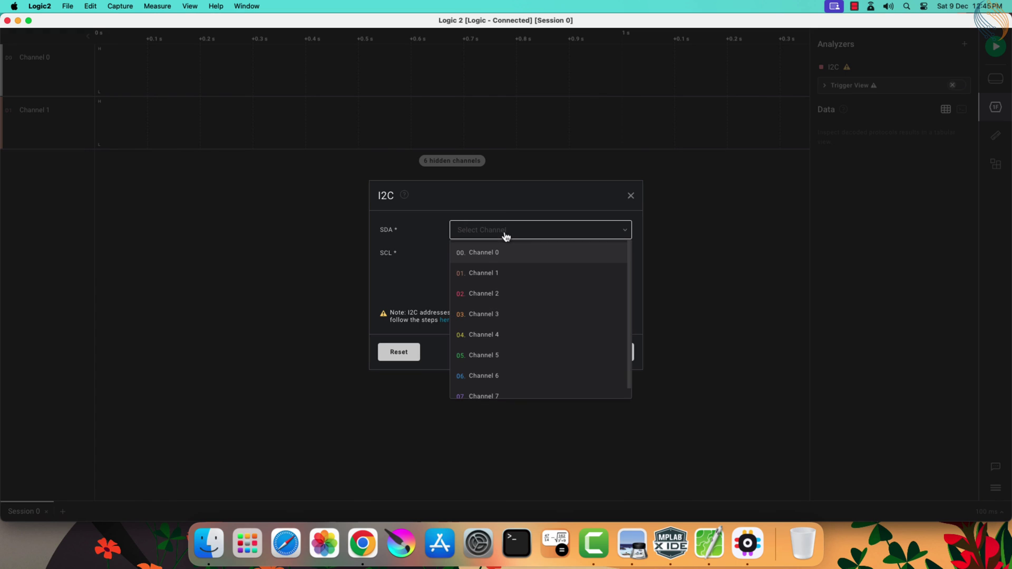
click(497, 255)
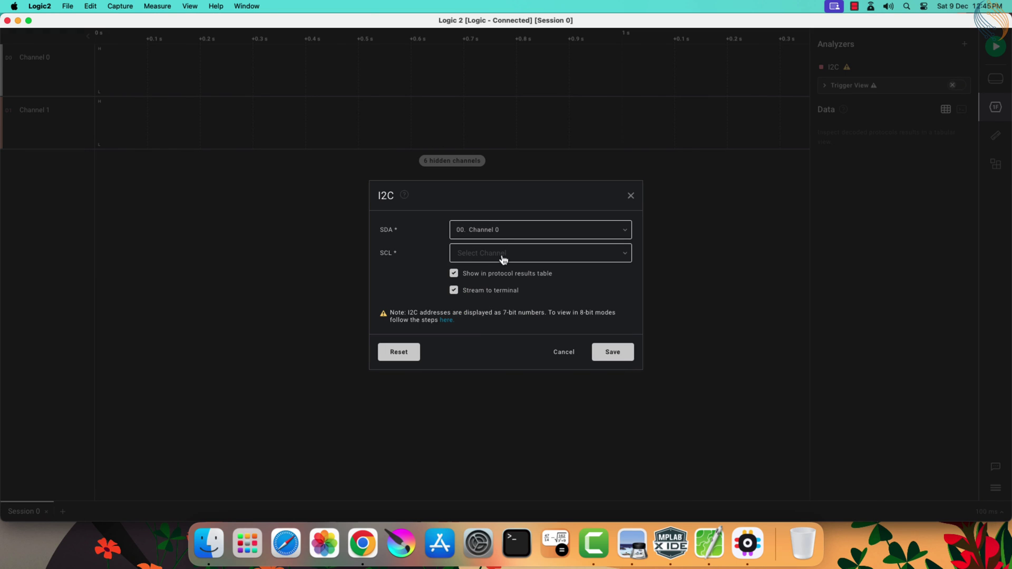
click(501, 233)
click(497, 282)
click(499, 255)
click(484, 276)
click(613, 352)
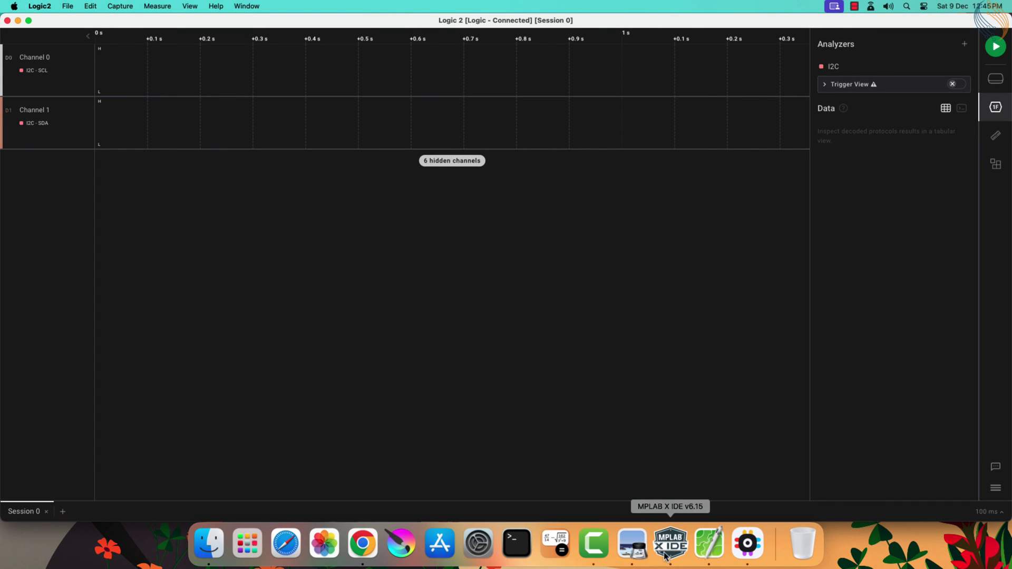
Step: Flash the ATtiny817 via Run Main Project, confirm 'Programming complete', and return to Logic 2
click(670, 543)
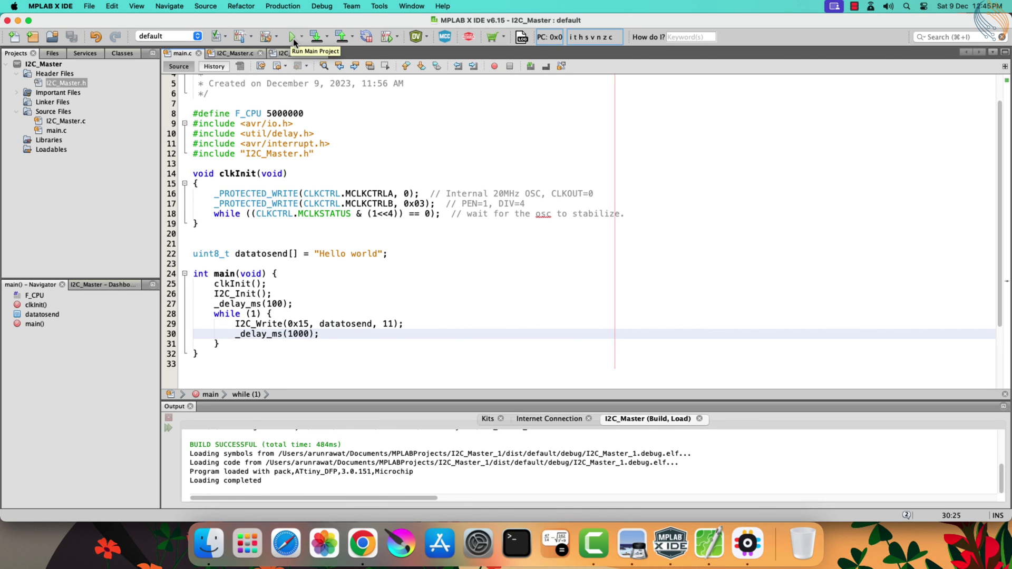
click(294, 37)
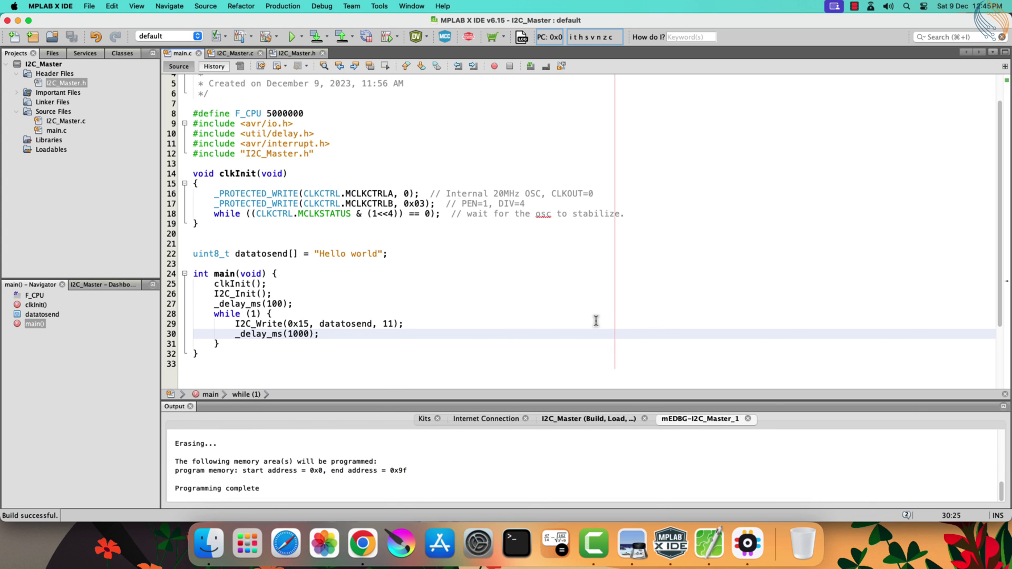
drag(261, 488, 181, 461)
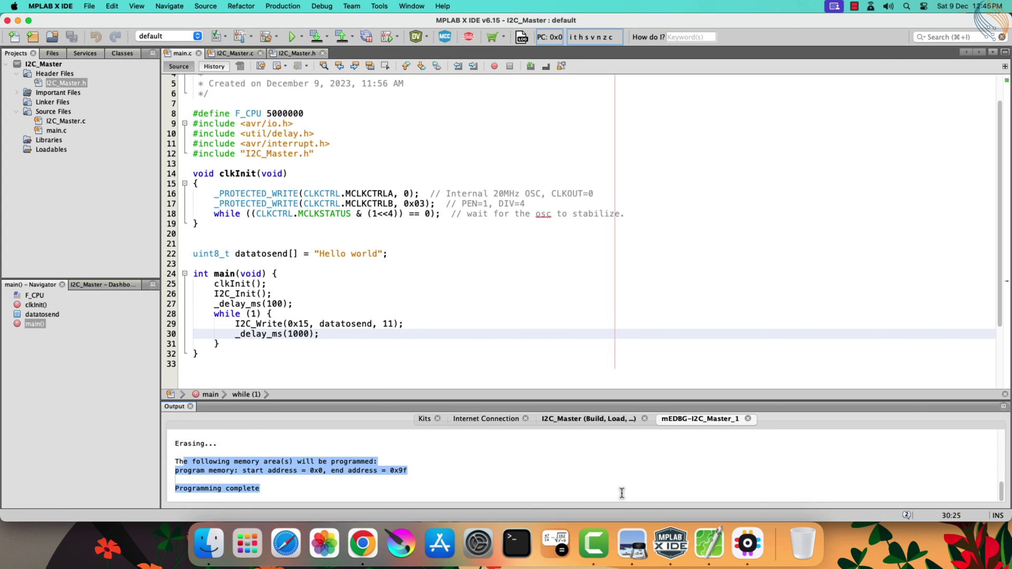
click(746, 543)
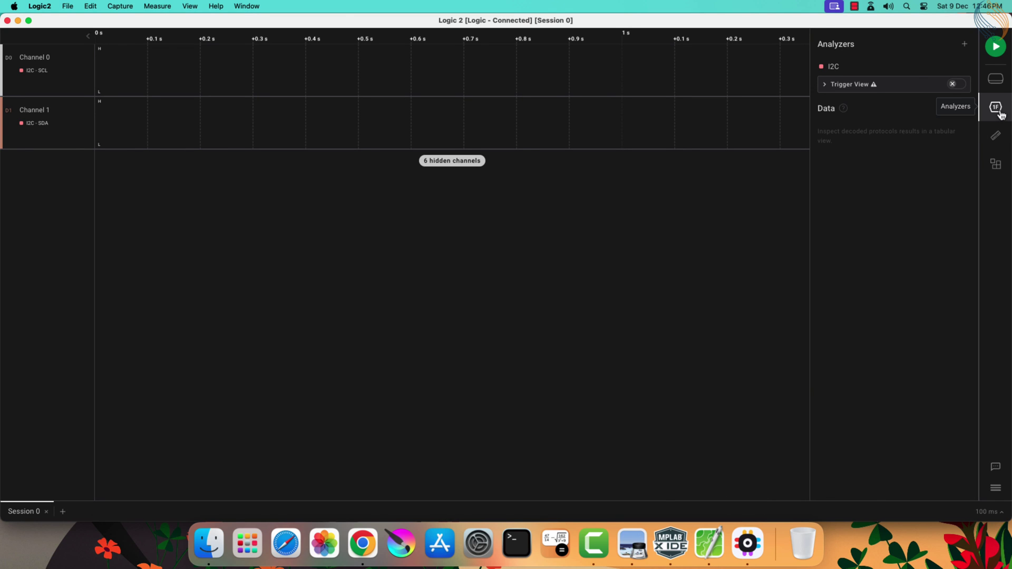
Step: Capture the I2C bus and center one decoded write burst to 0x15 in view
click(995, 46)
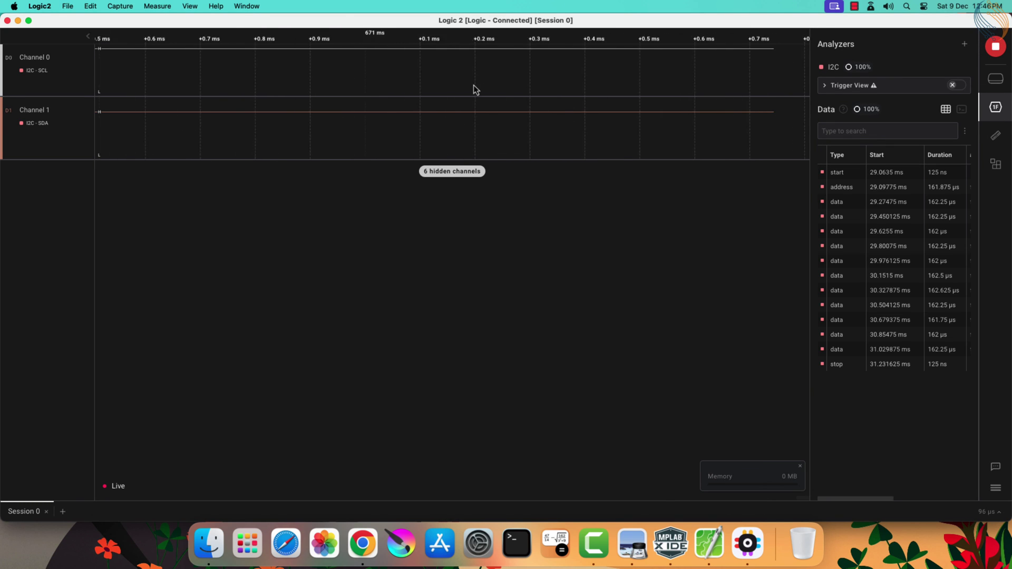
scroll(475, 88, down, 10)
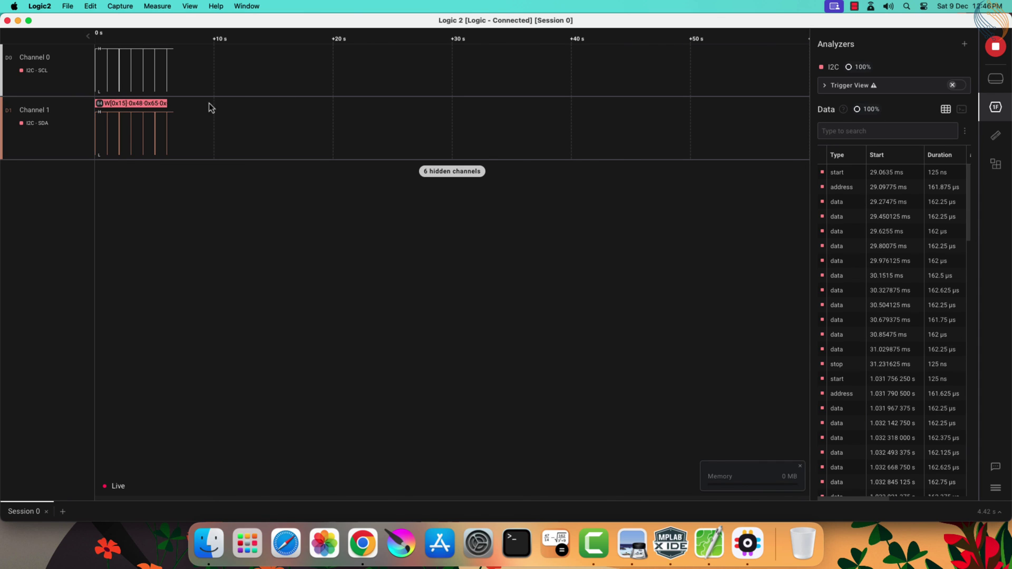
scroll(182, 108, up, 5)
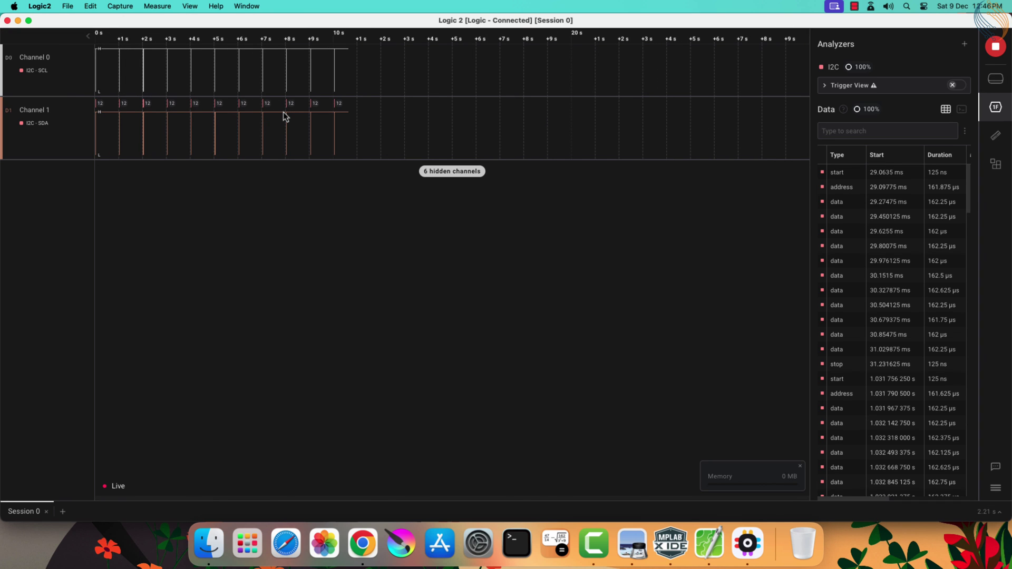
scroll(283, 117, up, 10)
scroll(475, 111, up, 5)
scroll(474, 111, up, 5)
scroll(328, 119, down, 3)
scroll(328, 119, up, 5)
scroll(237, 187, up, 3)
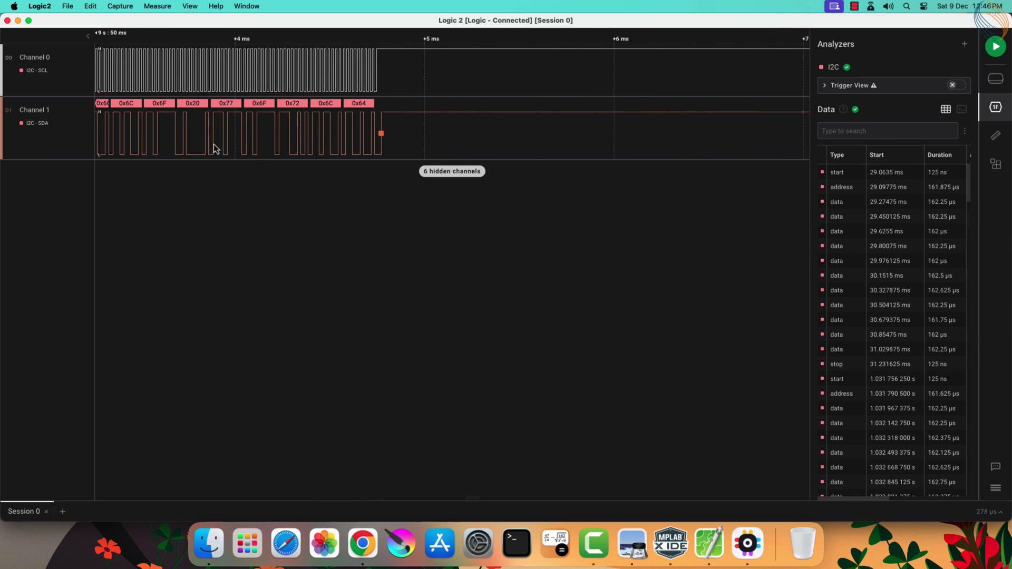
scroll(238, 130, up, 3)
drag(237, 130, 494, 130)
scroll(276, 103, up, 5)
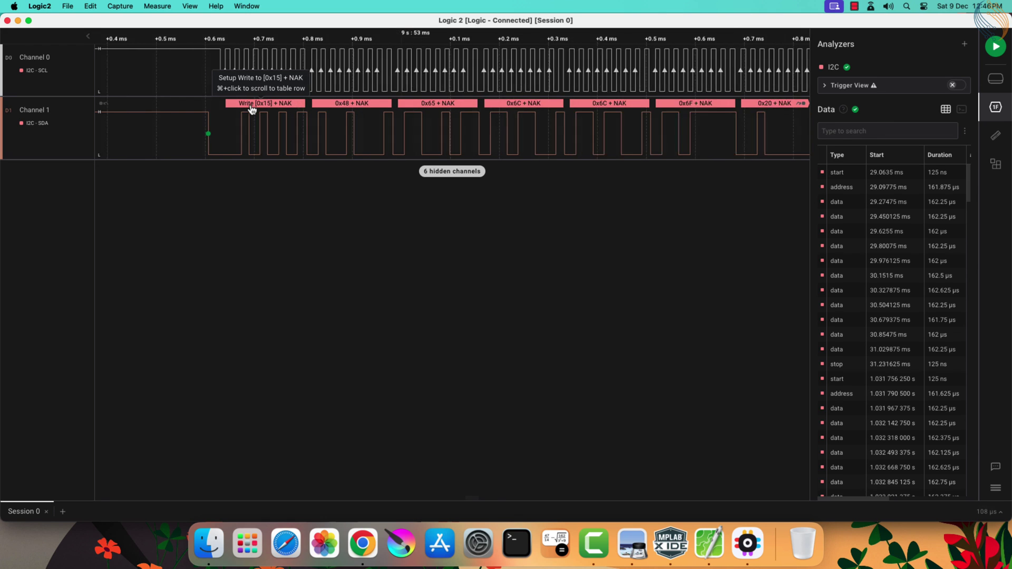
scroll(249, 110, up, 3)
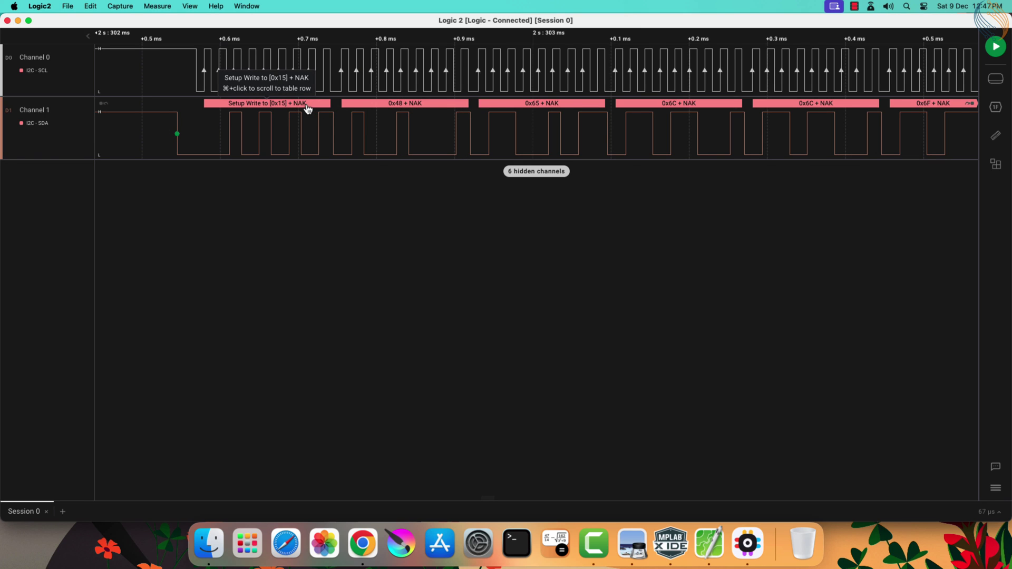
Step: Display decoded bytes as ASCII and step between bursts to a complete 'Hello world' frame
right_click(424, 110)
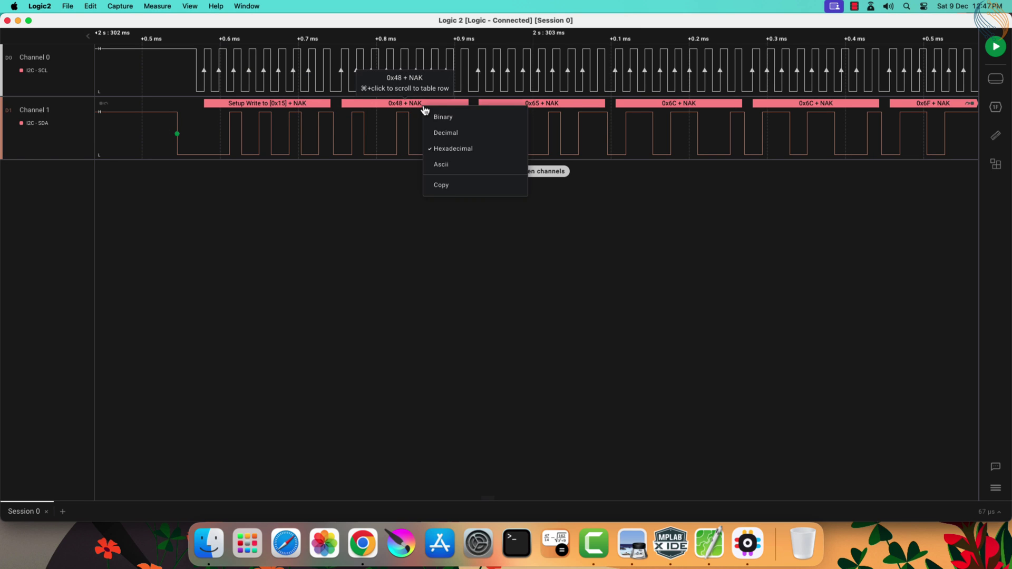
click(451, 169)
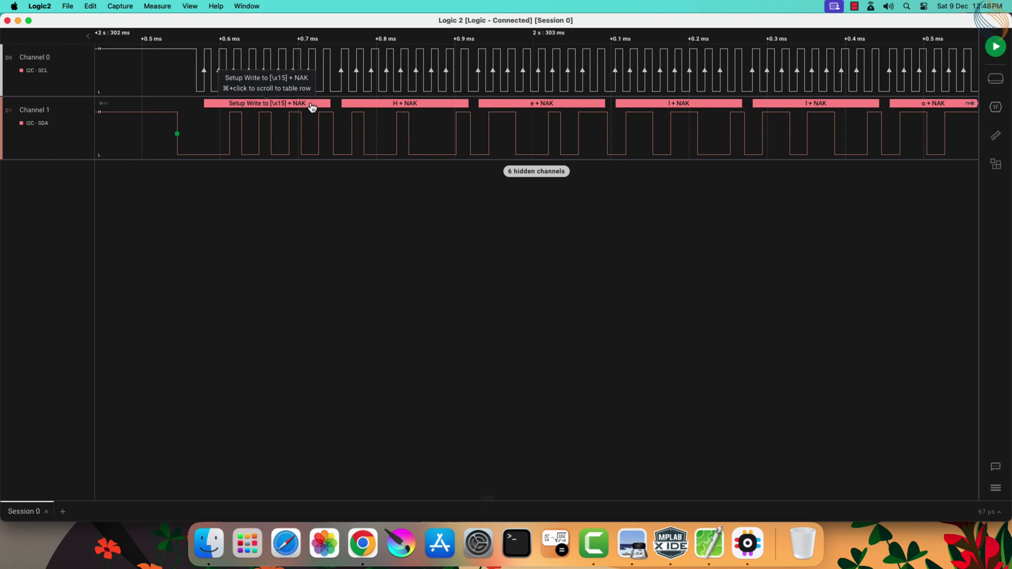
scroll(474, 105, right, 3)
scroll(488, 109, right, 5)
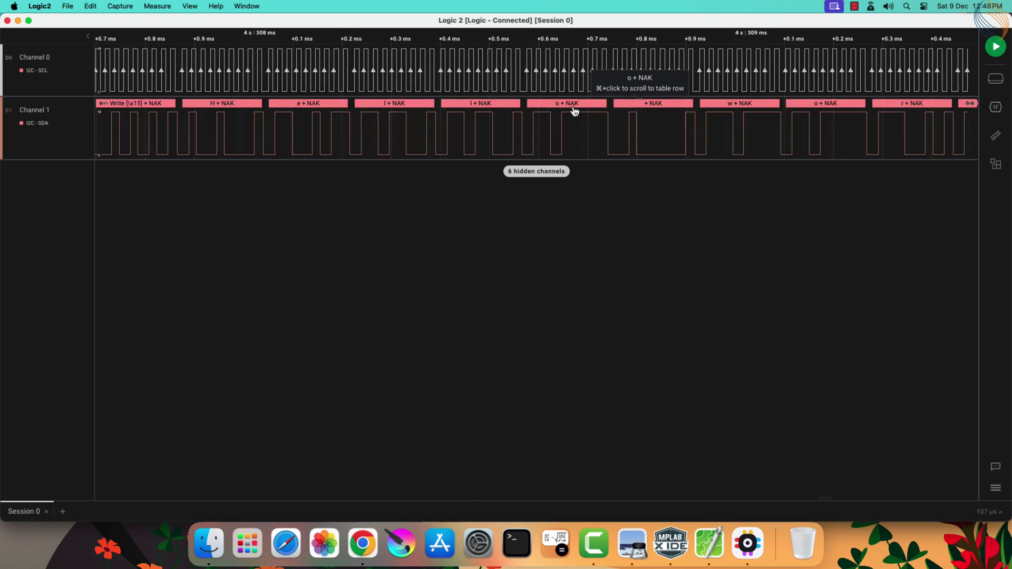
scroll(475, 110, right, 5)
scroll(433, 109, right, 2)
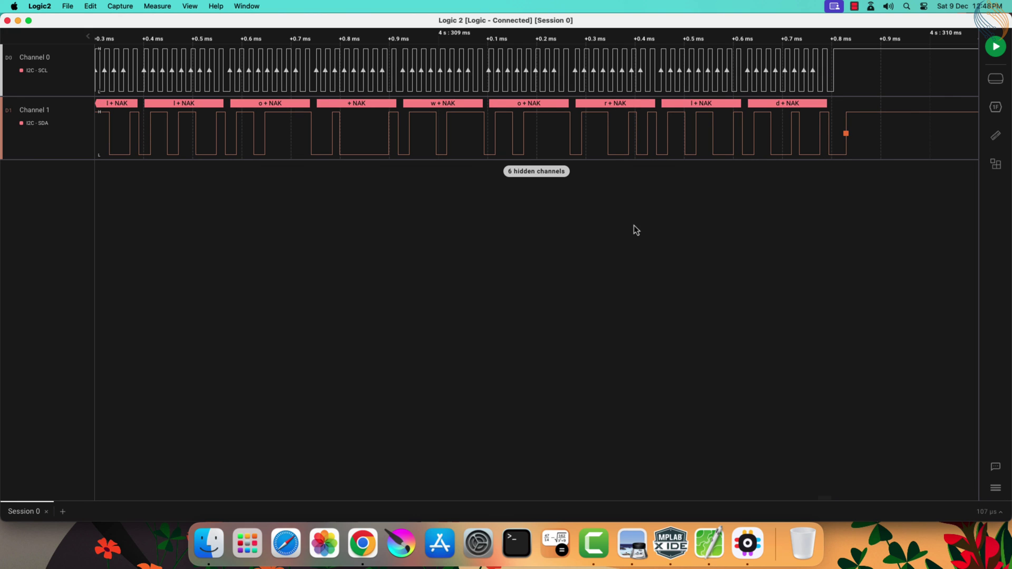
scroll(532, 140, down, 5)
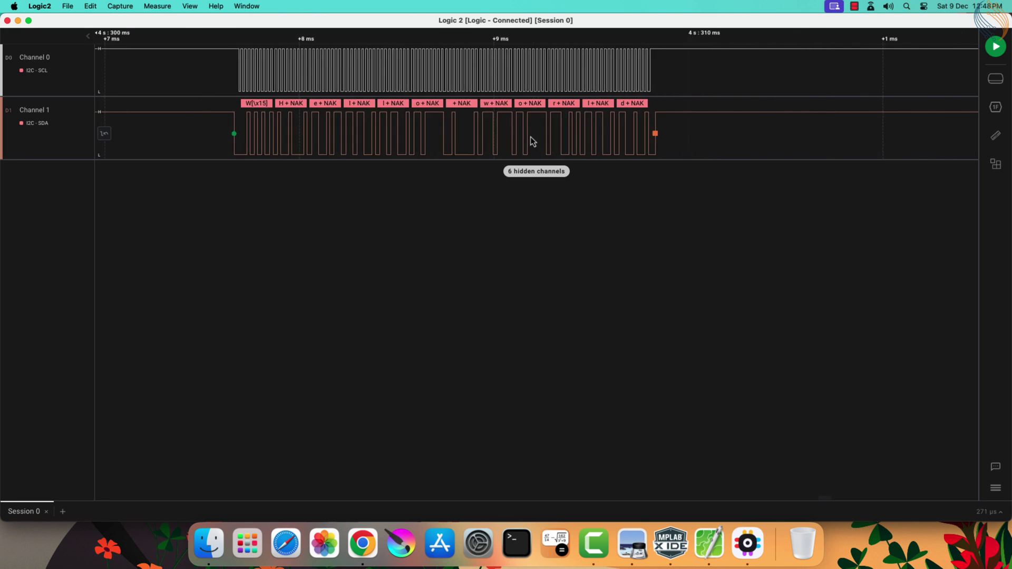
scroll(532, 141, left, 10)
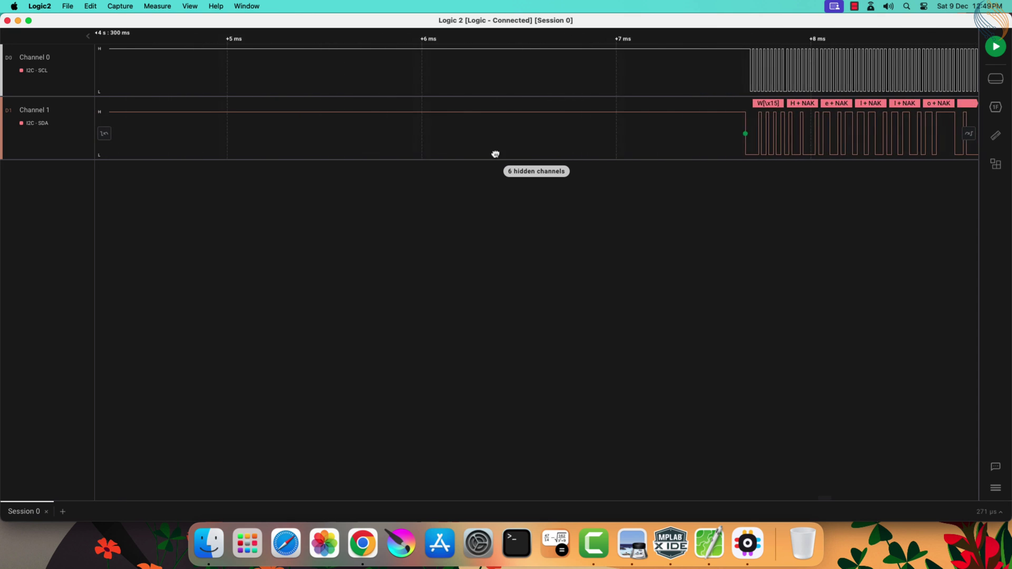
scroll(270, 150, left, 1)
click(104, 136)
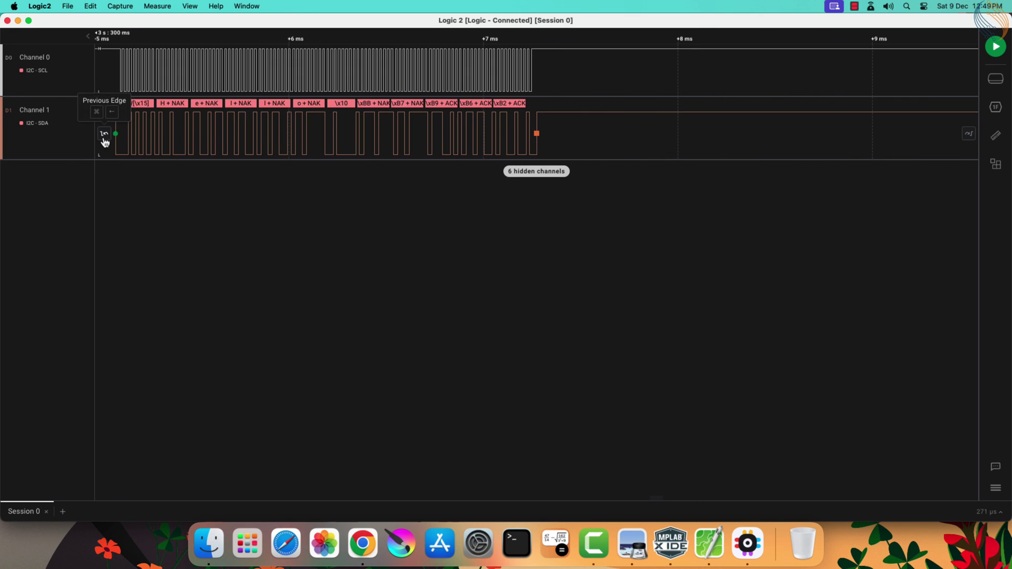
scroll(411, 139, right, 5)
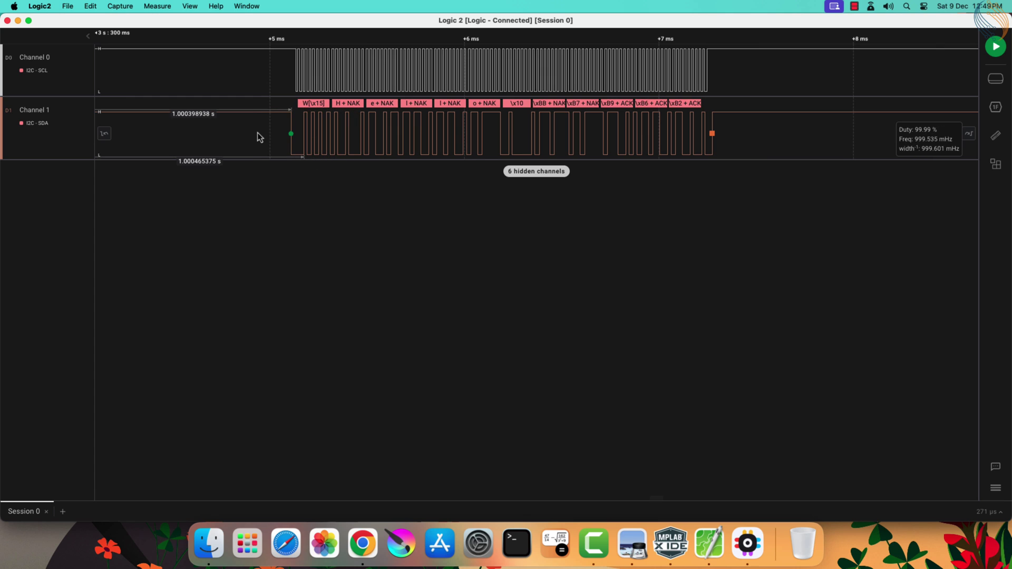
click(104, 135)
scroll(388, 133, right, 3)
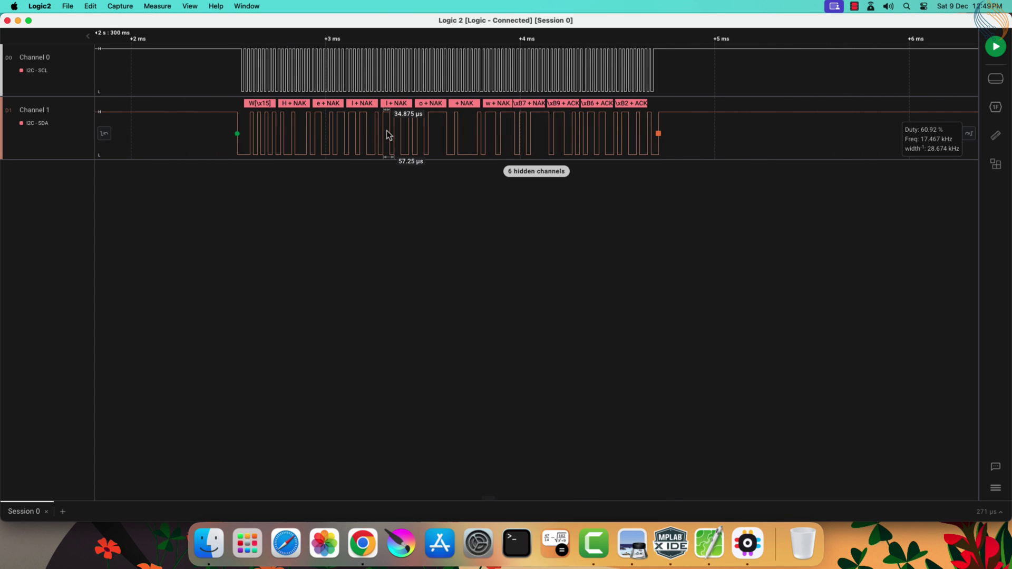
click(104, 133)
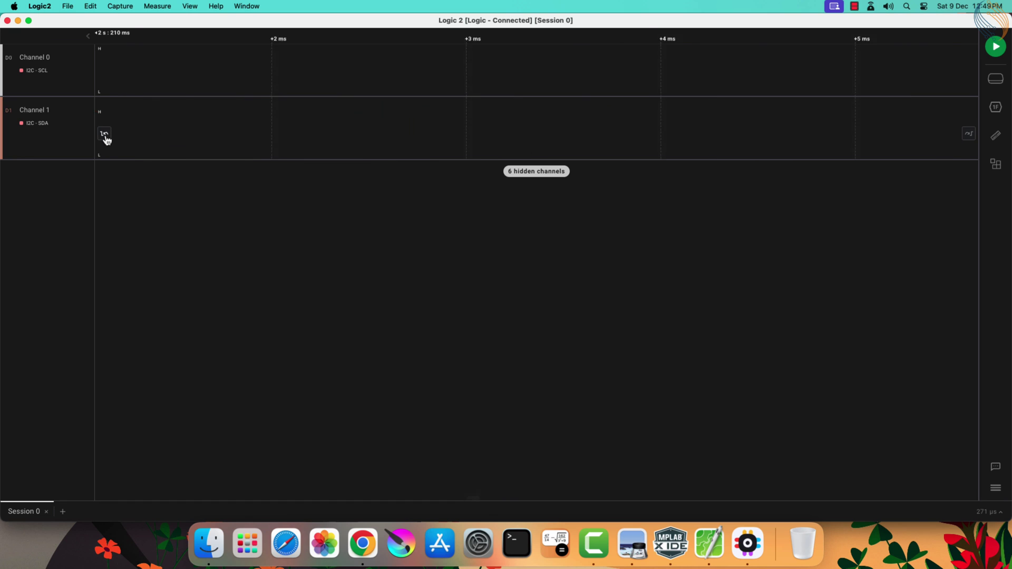
drag(261, 139, 428, 139)
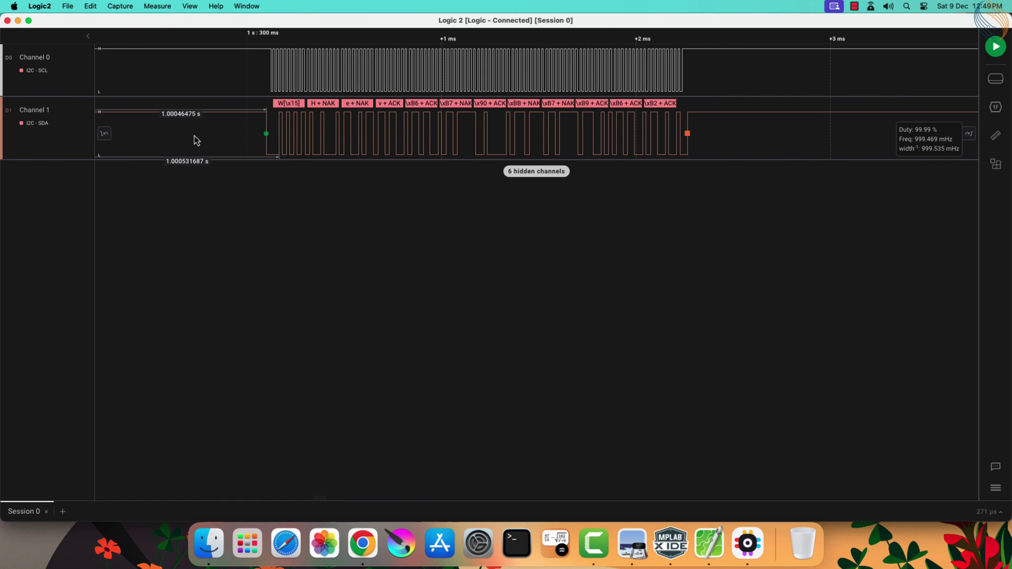
click(103, 135)
drag(213, 136, 336, 135)
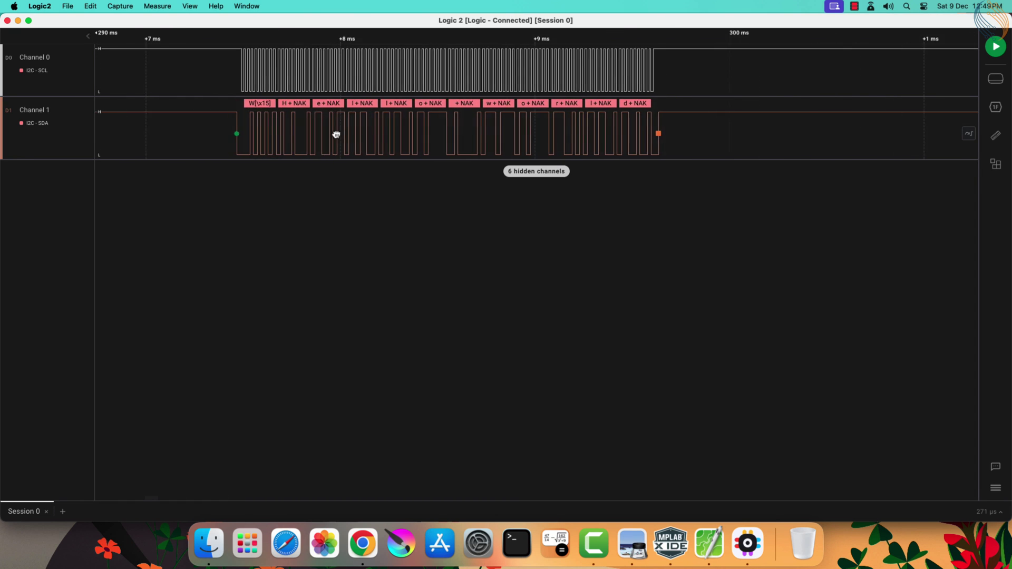